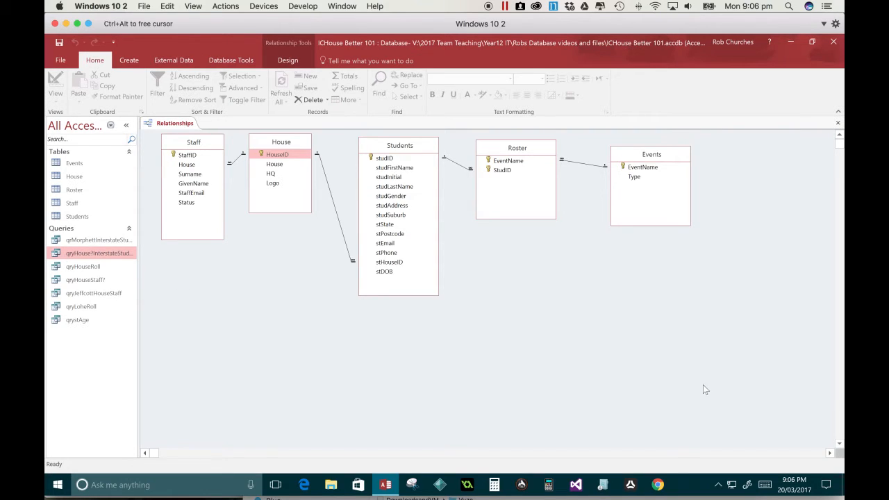
Duplicate the qryHouse?InterstateStudents query and strip the "Copy Of" prefix from the proposed name
right_click(57, 253)
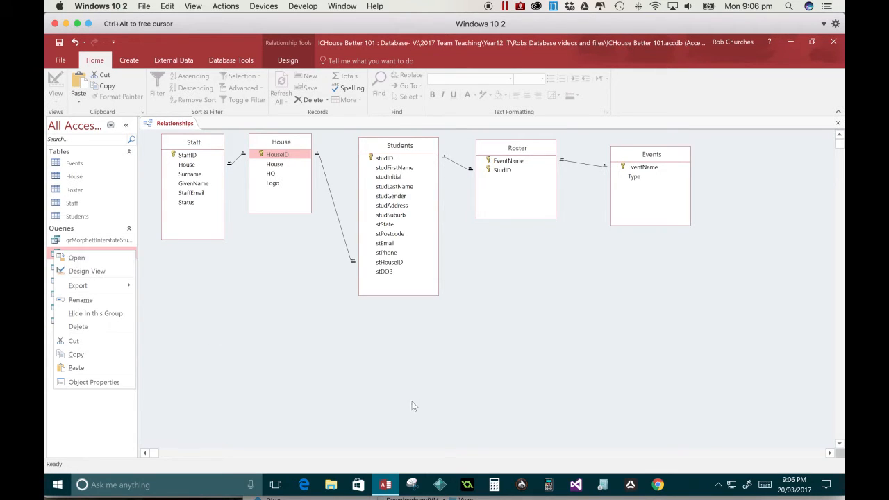
click(254, 343)
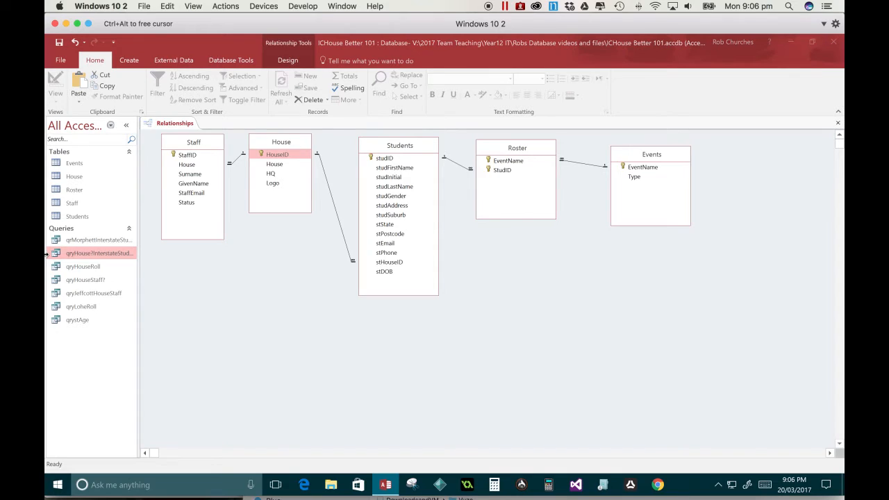
key(ctrl+v)
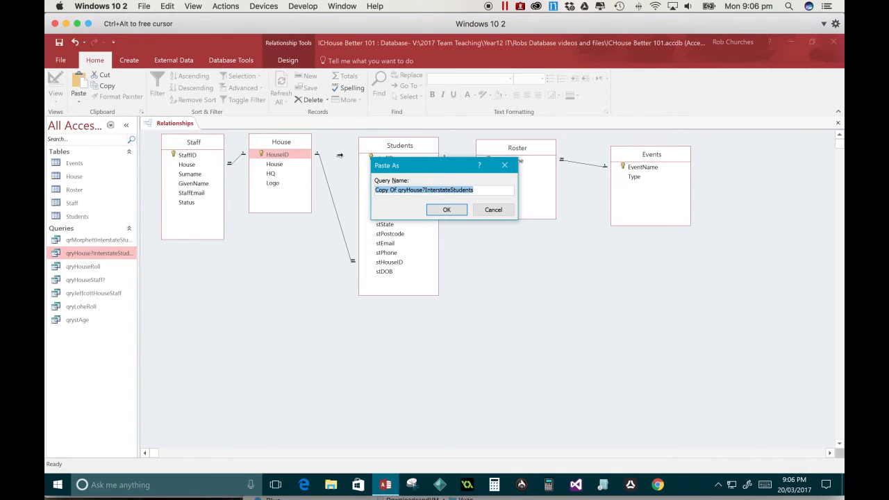
click(398, 190)
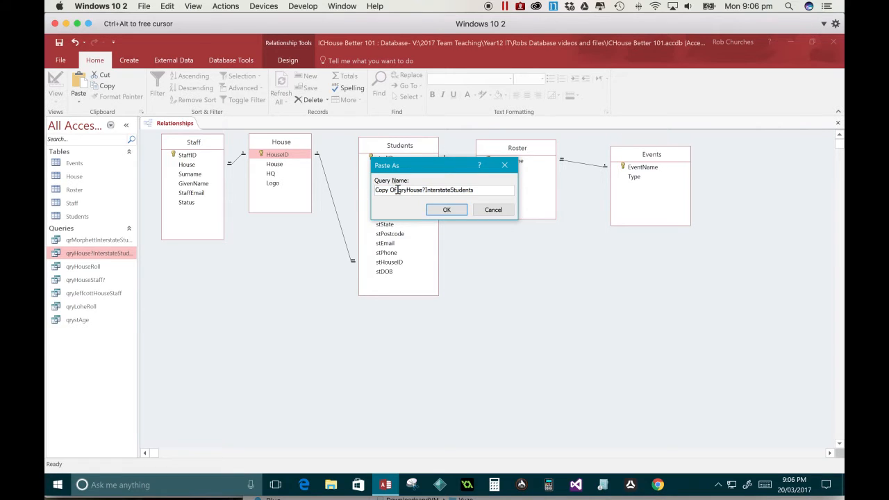
drag(398, 189, 282, 189)
key(BackSpace)
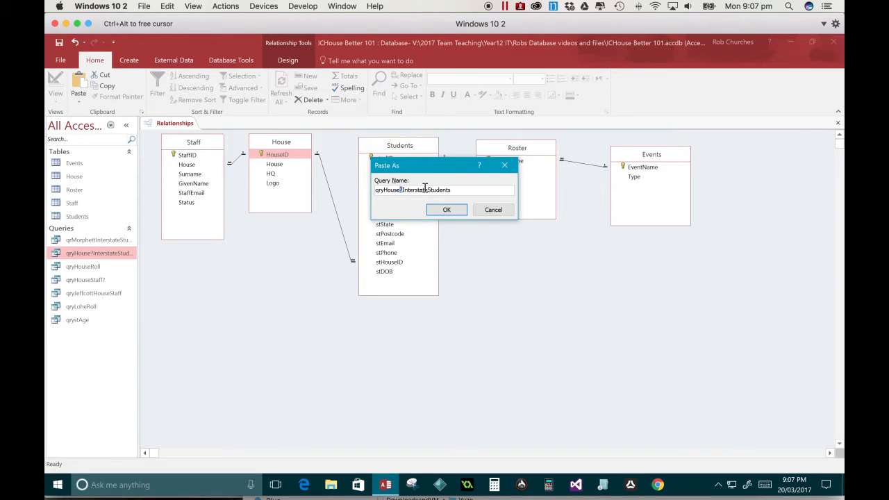
Replace the question mark in the copy's name with StartingWith and save it as qryHouseStartingWithInterstateStudents
text(b)
key(BackSpace)
text(strat)
text(in)
text(with)
key(BackSpace)
text(Wg)
key(BackSpace)
key(BackSpace)
text(ar)
key(BackSpace)
key(BackSpace)
text(tar)
key(Delete)
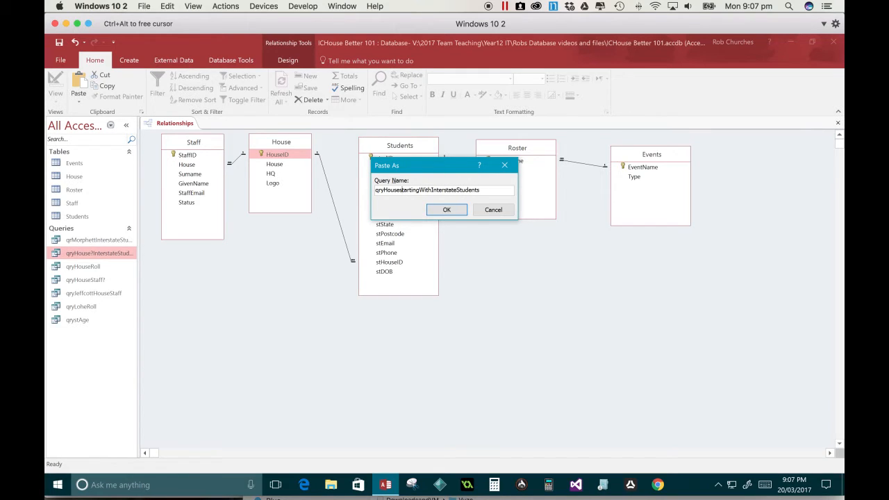
key(BackSpace)
text(S)
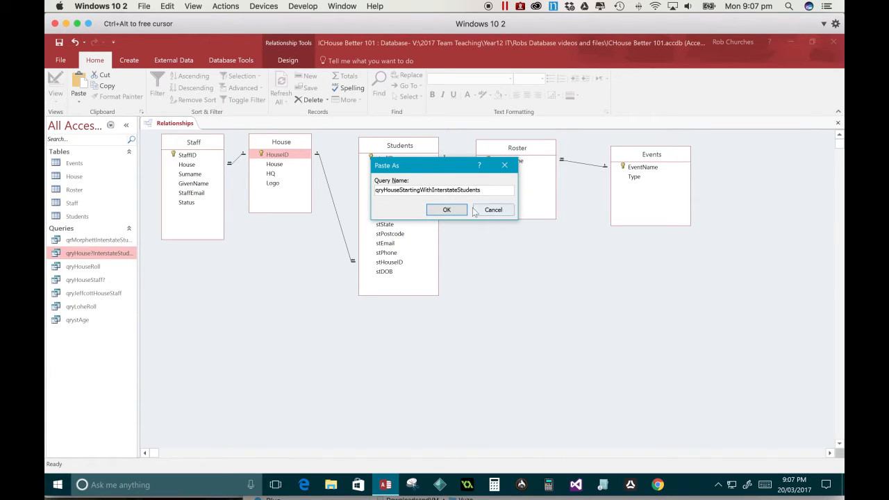
click(446, 210)
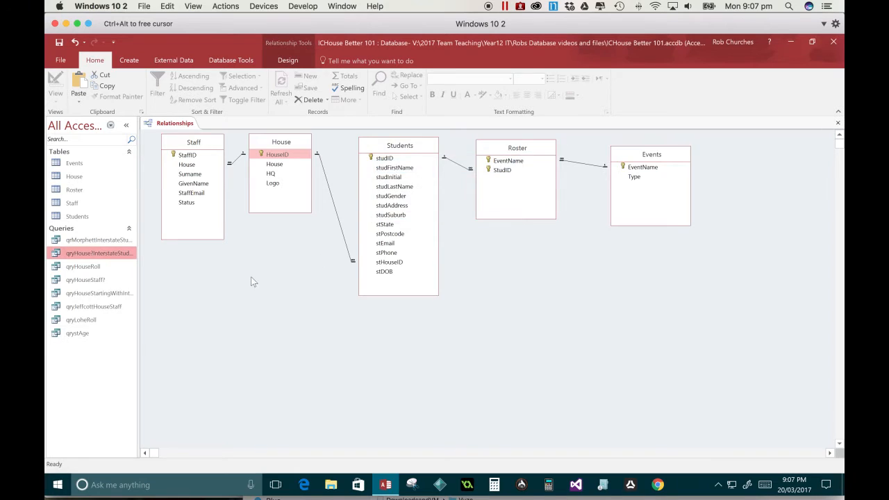
Open the qryHouseStartingWithInterstateStudents query in Design View
click(78, 241)
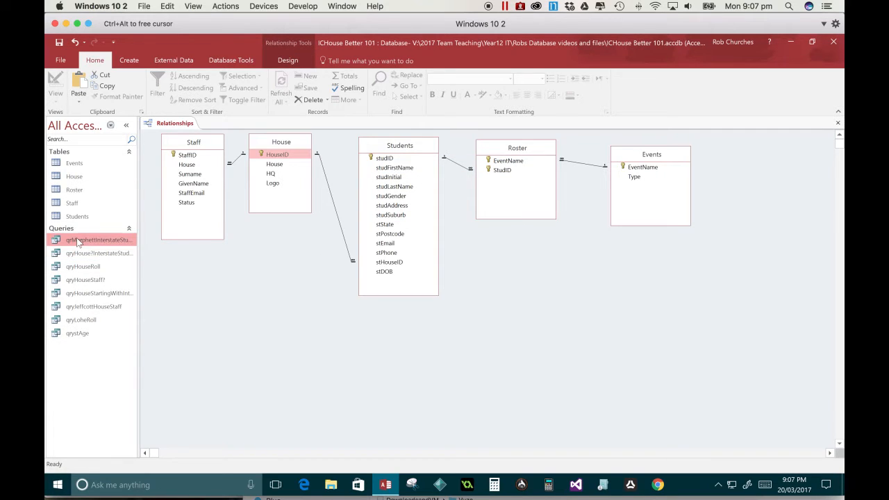
click(71, 295)
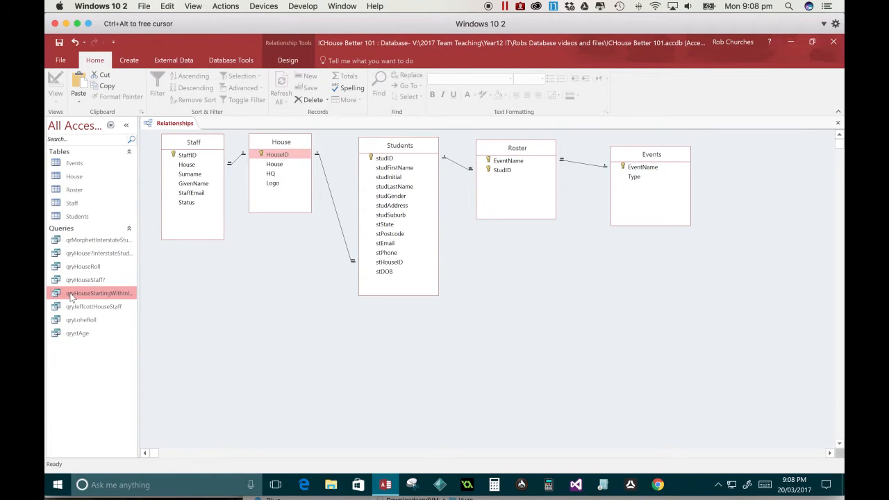
right_click(71, 295)
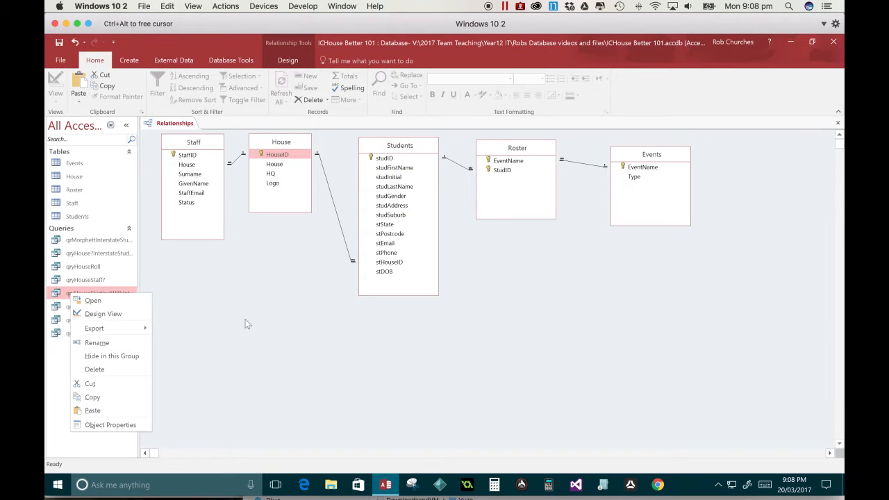
click(102, 314)
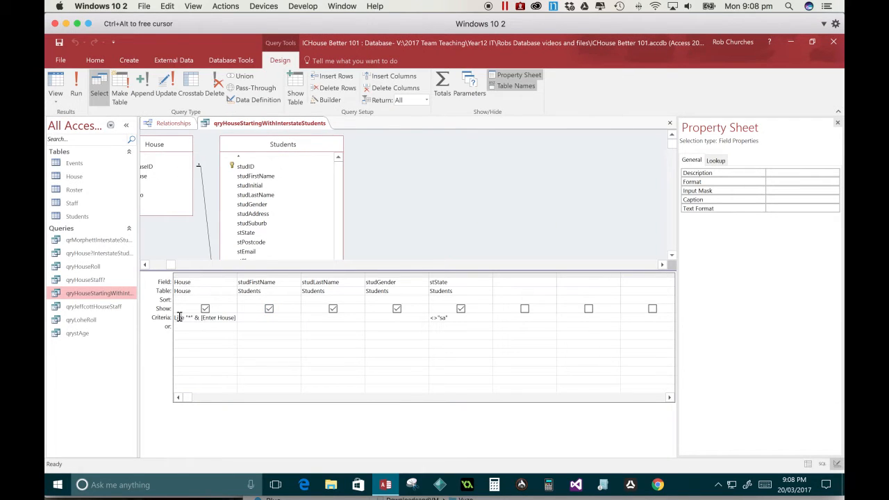
Remove the leading wildcard from the House criterion so it reads Like [Enter House] & "*"
right_click(179, 317)
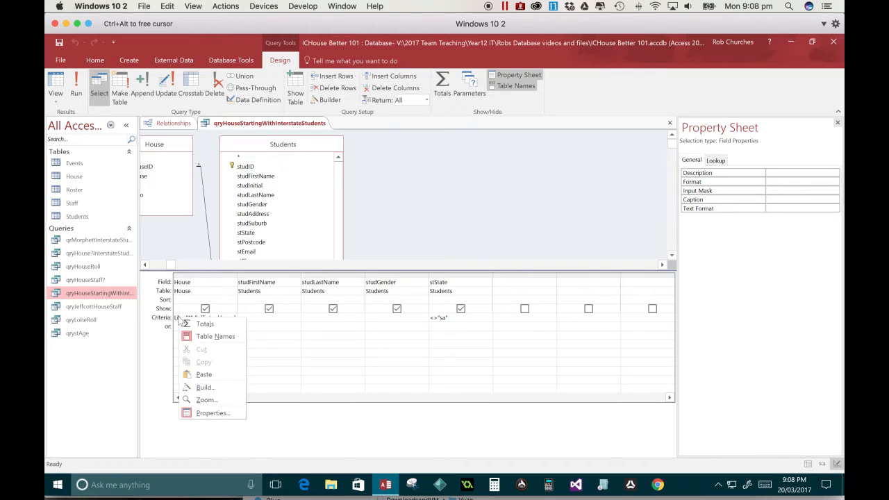
click(224, 400)
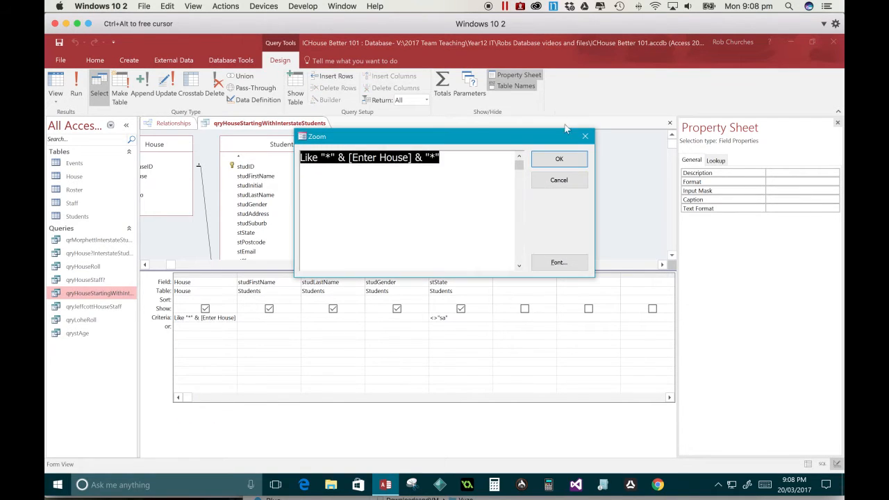
click(428, 170)
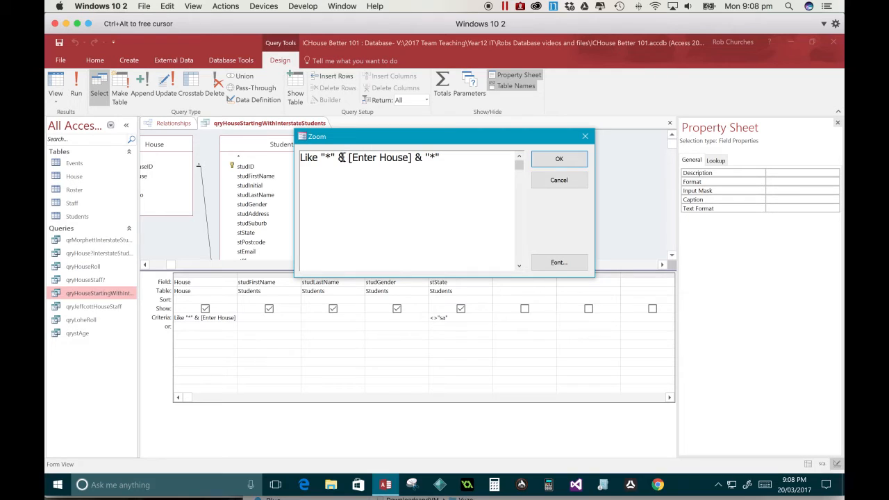
drag(344, 158, 320, 158)
key(Delete)
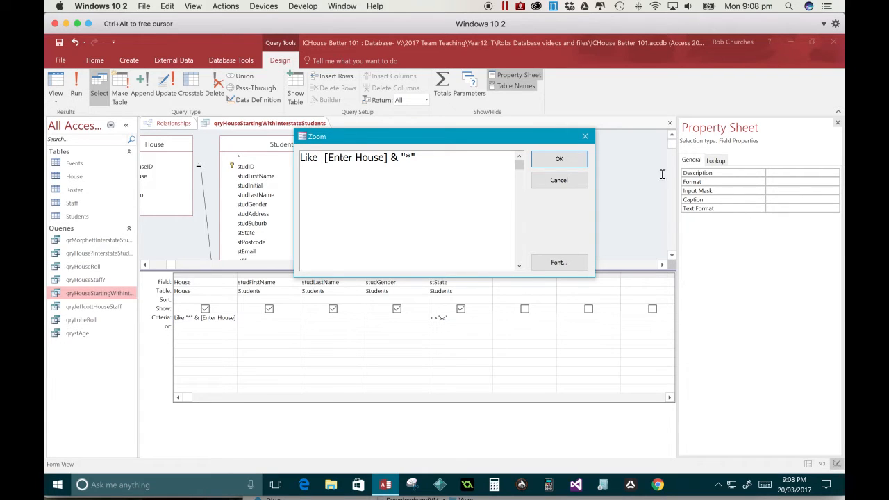
click(561, 158)
Run the query with "an" as the Enter House parameter
click(57, 97)
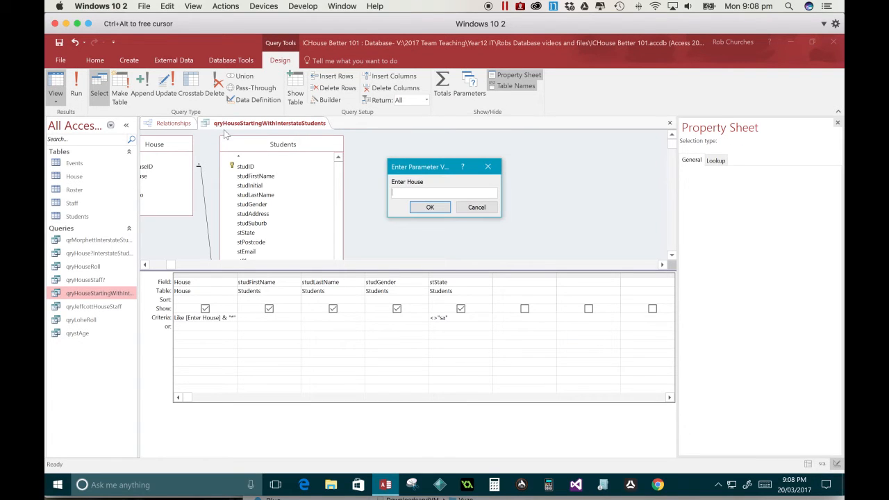
text(an)
key(Return)
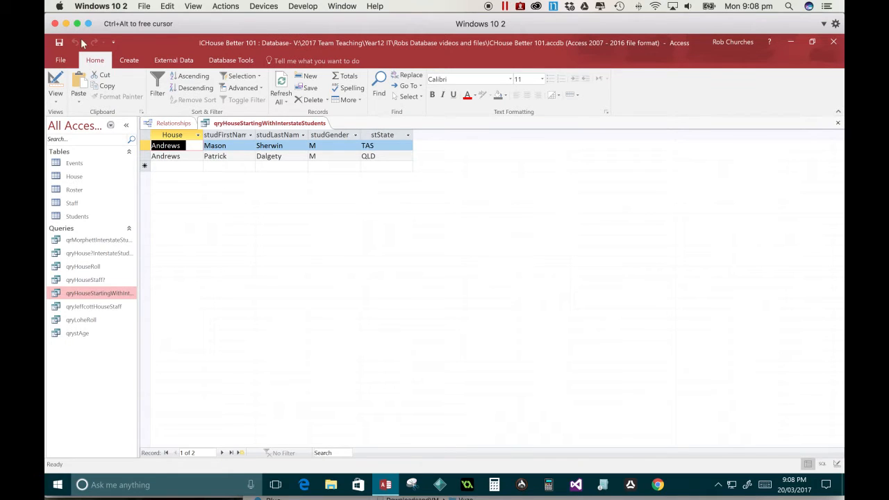
Return to the query design and rerun it with "l" as the house parameter
click(48, 84)
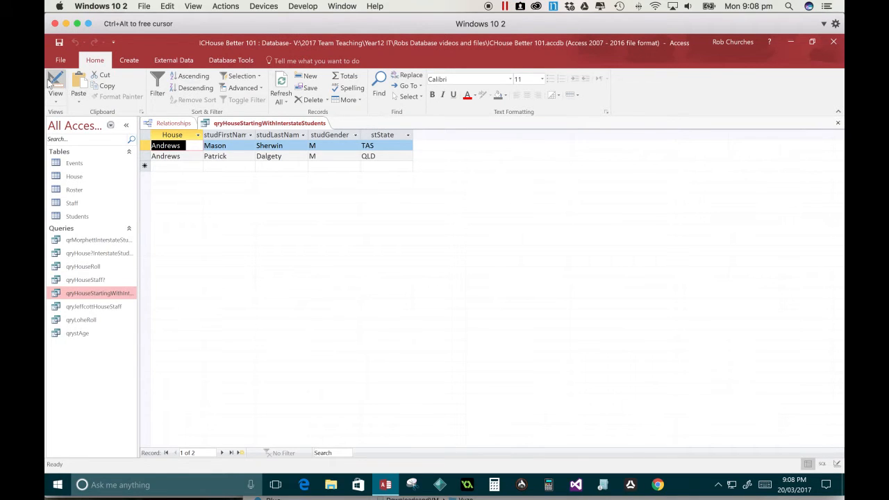
click(52, 83)
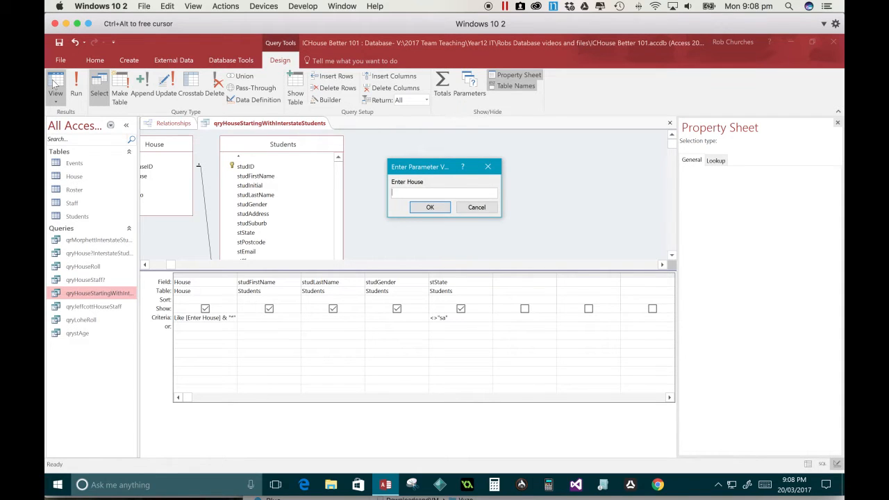
text(l)
key(Return)
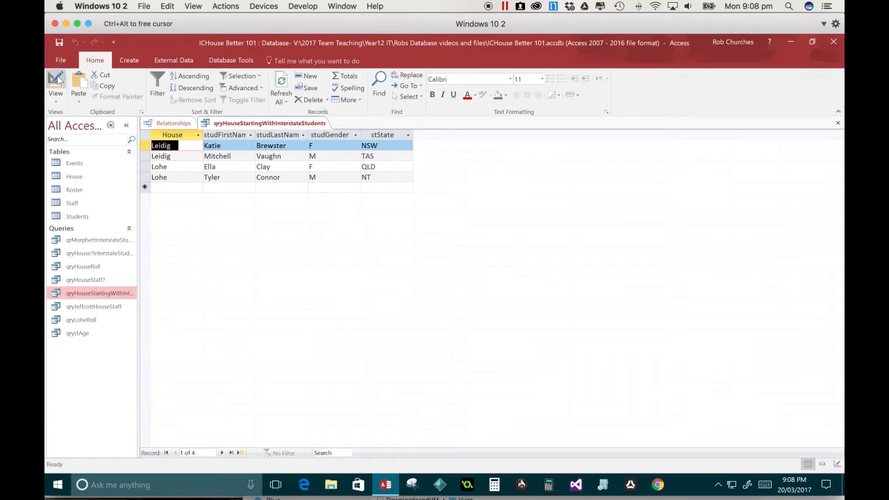
Rerun the query with "lo" as the house parameter, and close it with its design changes saved
click(57, 82)
click(57, 82)
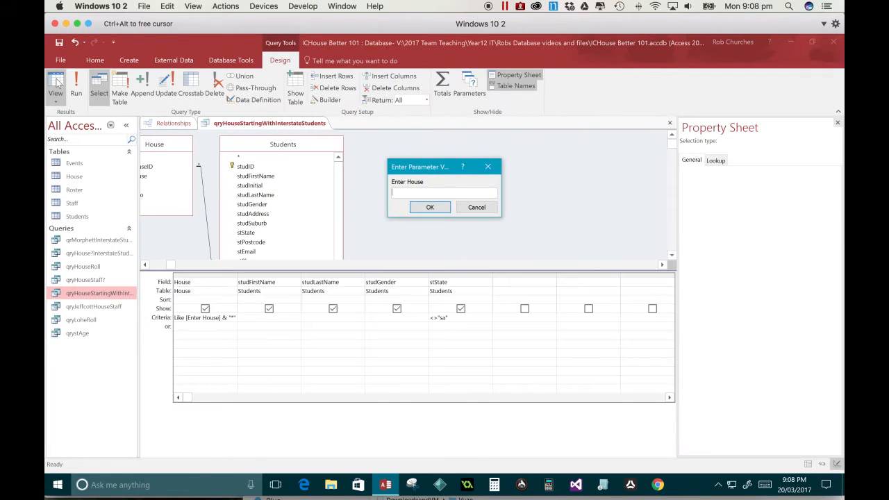
text(lo)
key(Return)
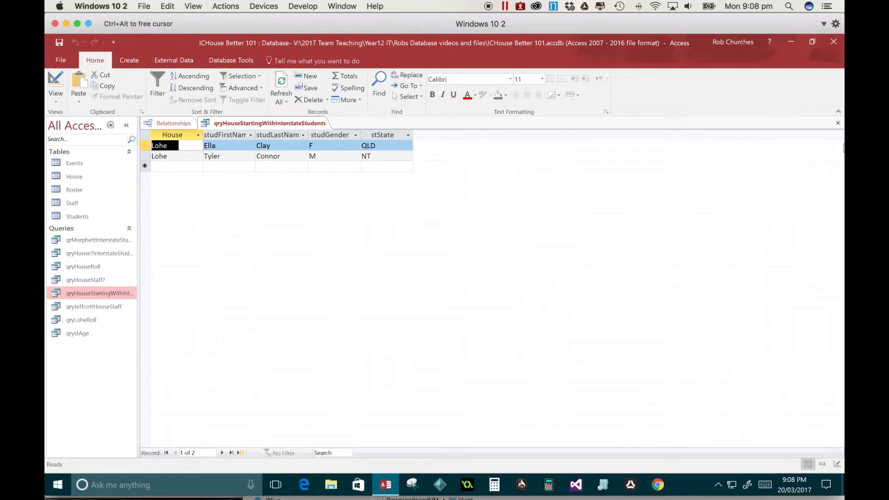
click(837, 124)
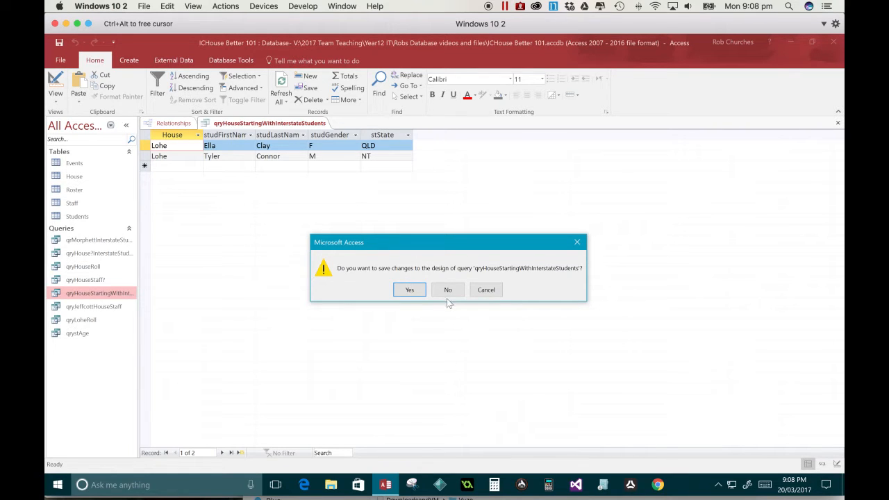
click(409, 289)
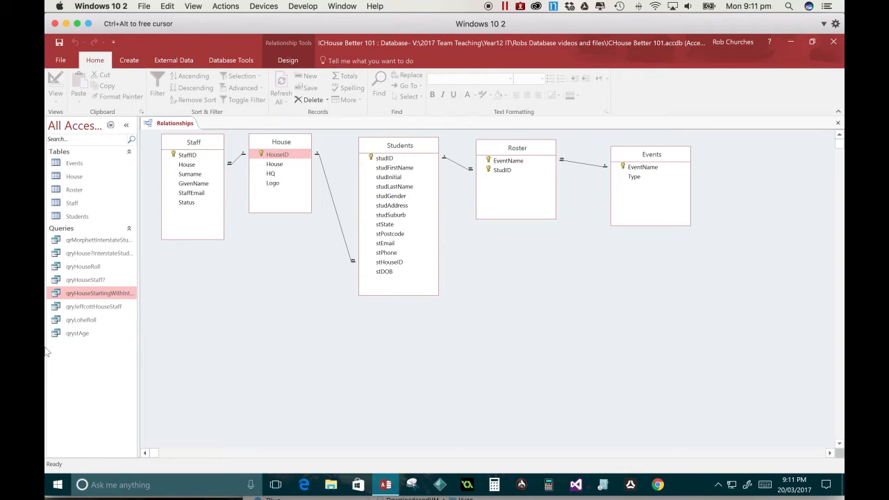
Create a new query in Design View based on the Students table and enlarge the field list to show every field
click(68, 219)
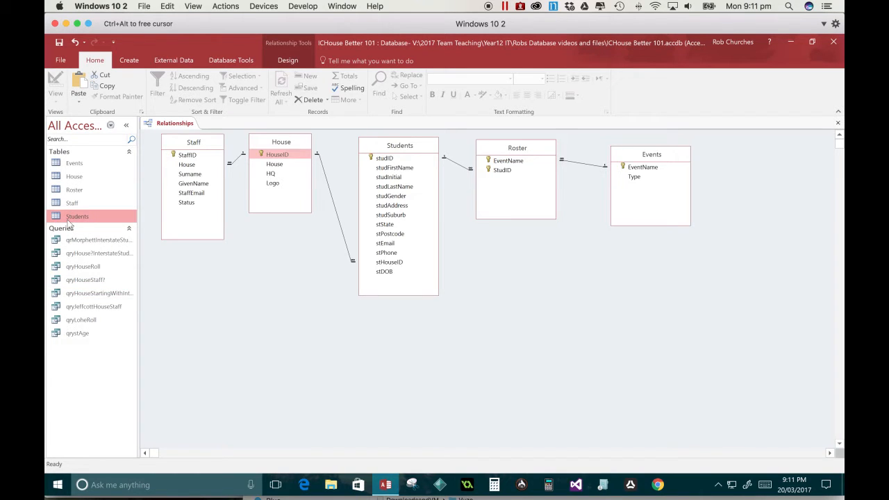
click(221, 61)
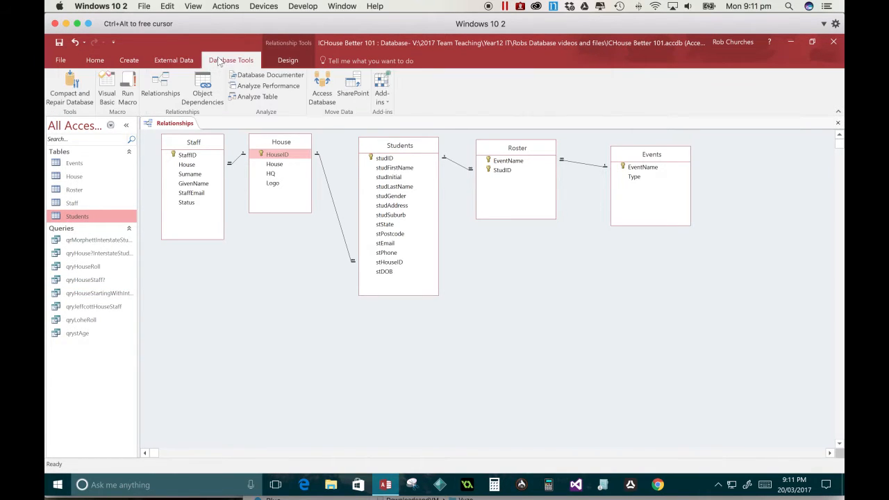
click(128, 60)
click(193, 89)
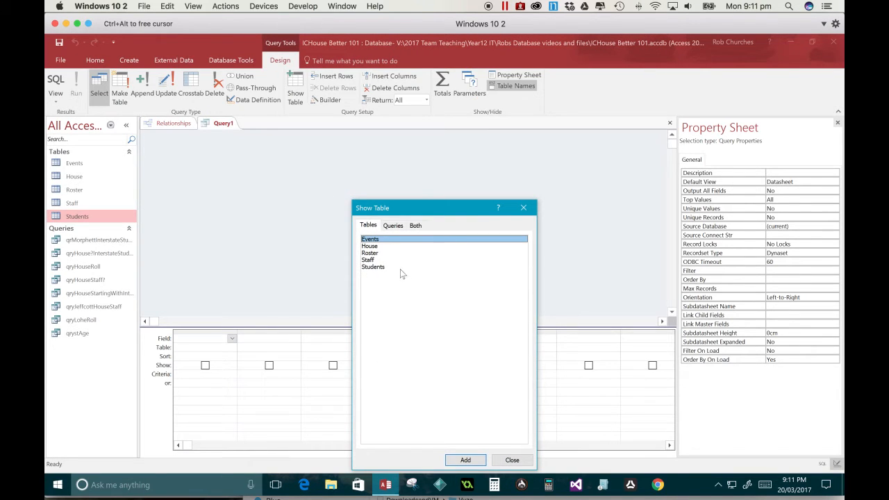
double_click(378, 270)
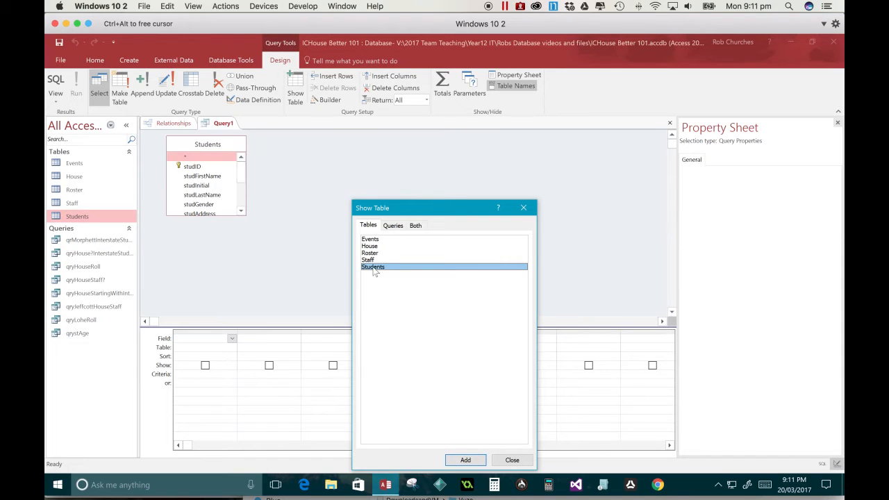
click(511, 460)
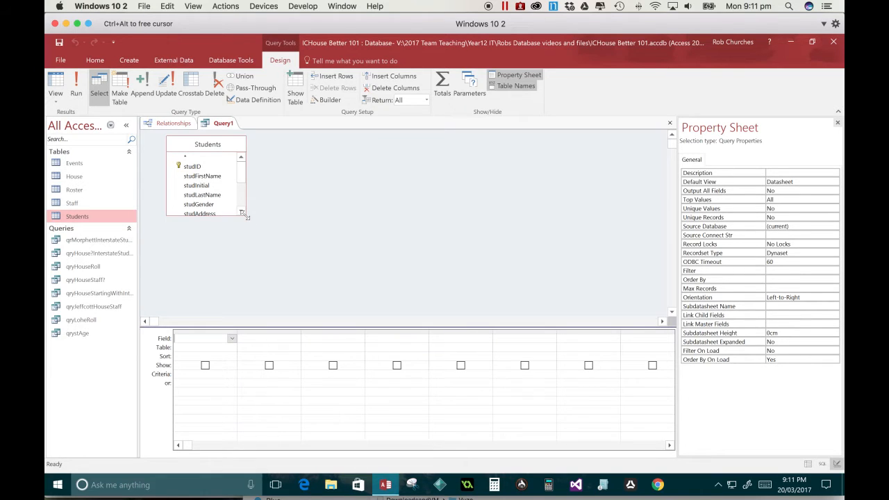
drag(247, 216, 301, 304)
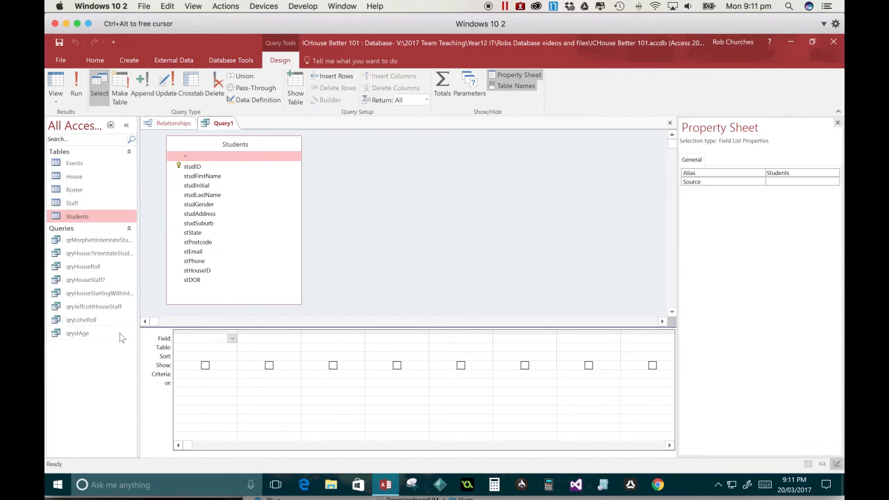
Name the first query column StudentName as a calculated field and open its expression in the Expression Builder
click(206, 339)
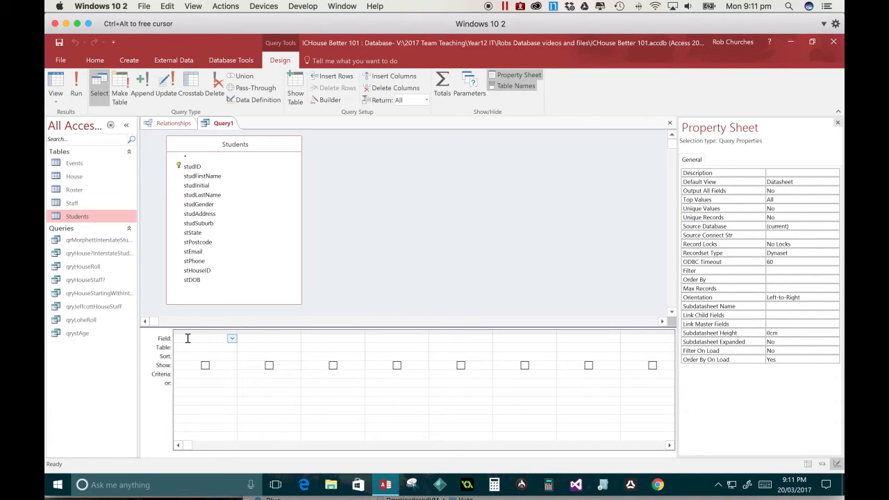
text(StudentName:)
right_click(204, 340)
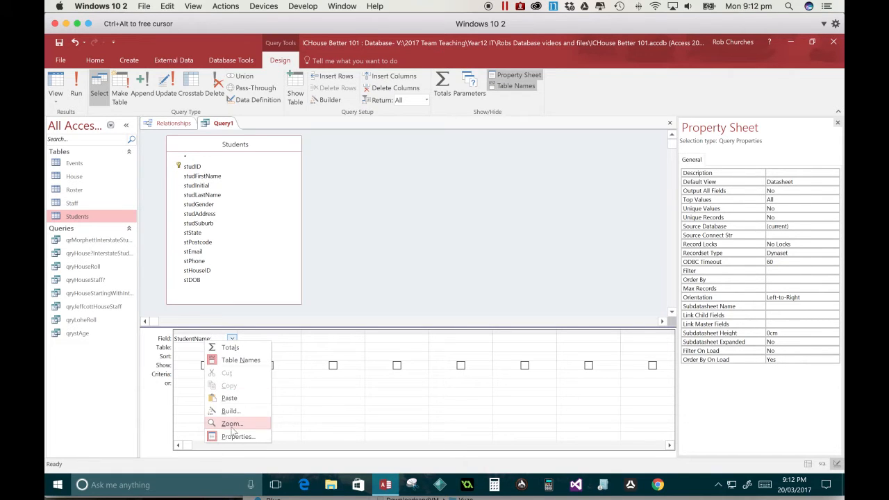
click(228, 410)
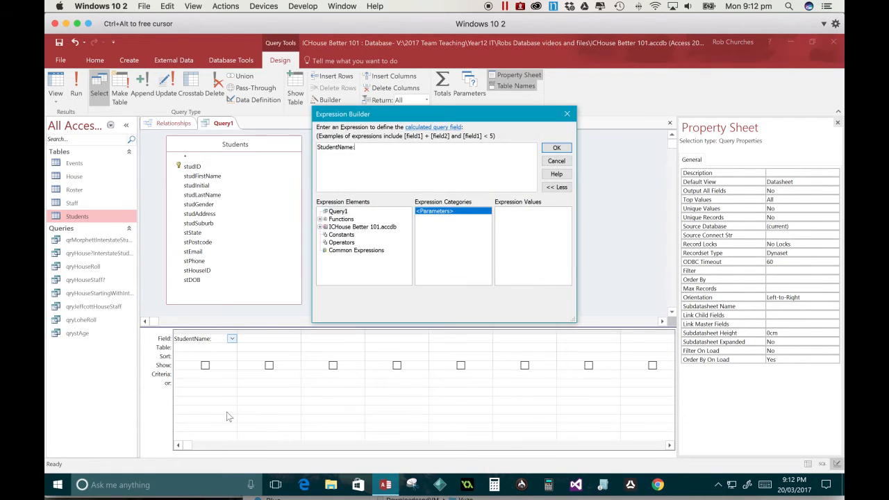
Insert studFirstName from the Students table into the StudentName expression and remove the «Expr» placeholder
click(320, 227)
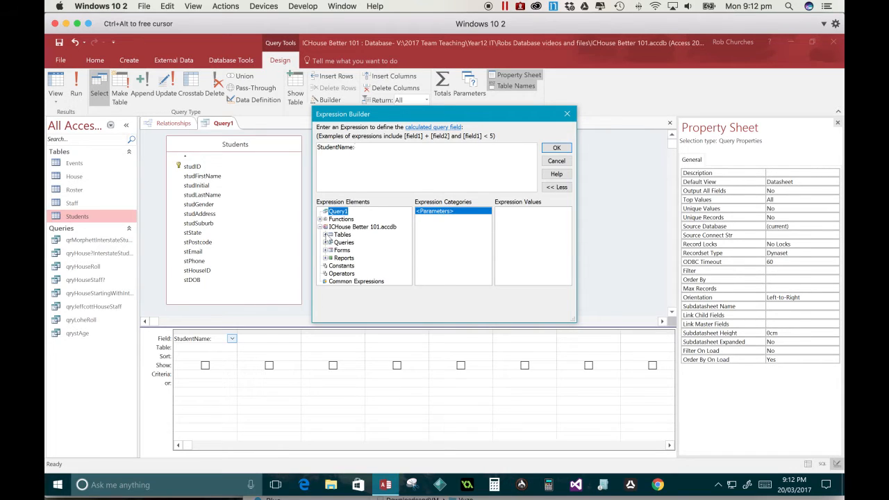
click(326, 236)
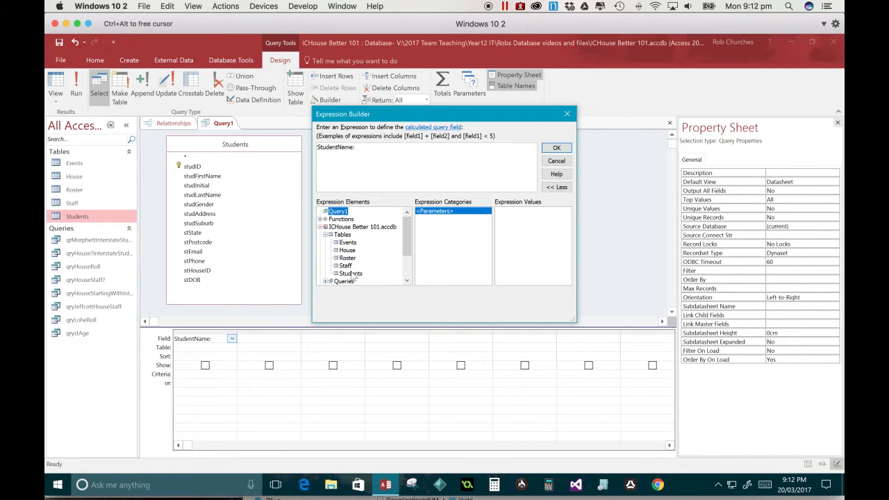
click(351, 274)
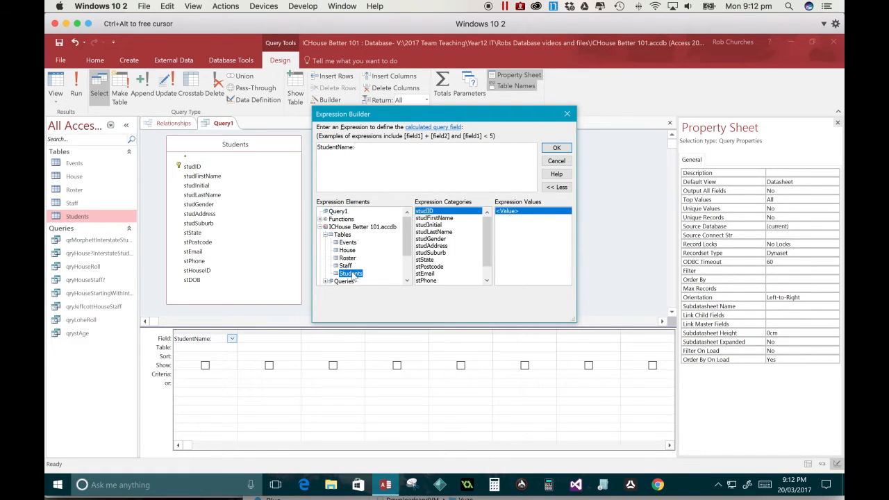
double_click(434, 218)
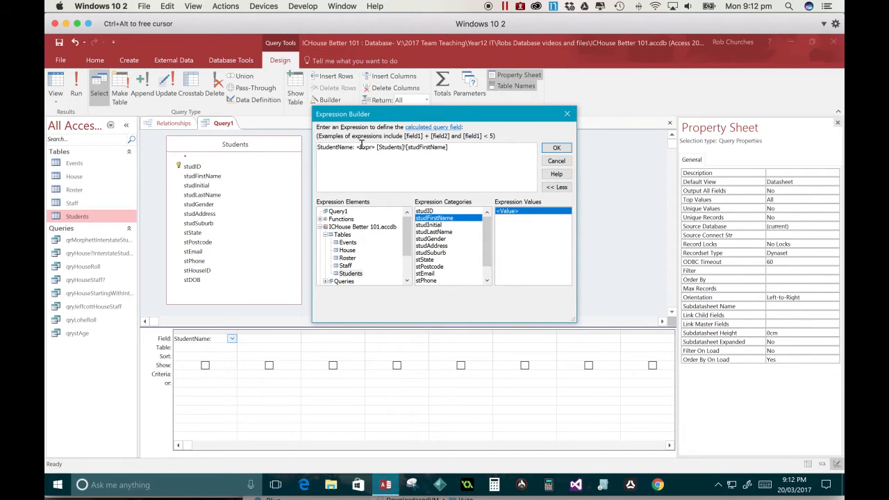
click(367, 149)
key(Delete)
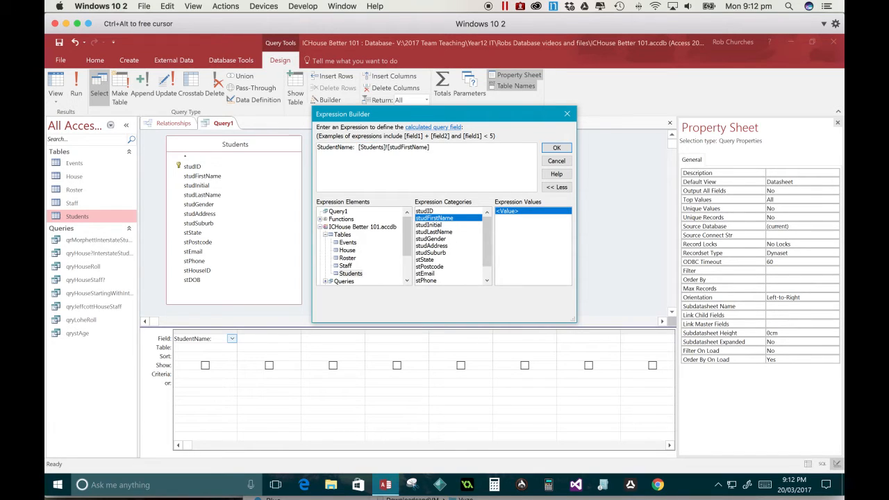
Complete the StudentName expression by joining a space and studLastName with & operators, and accept it
click(484, 148)
text(&)
double_click(446, 232)
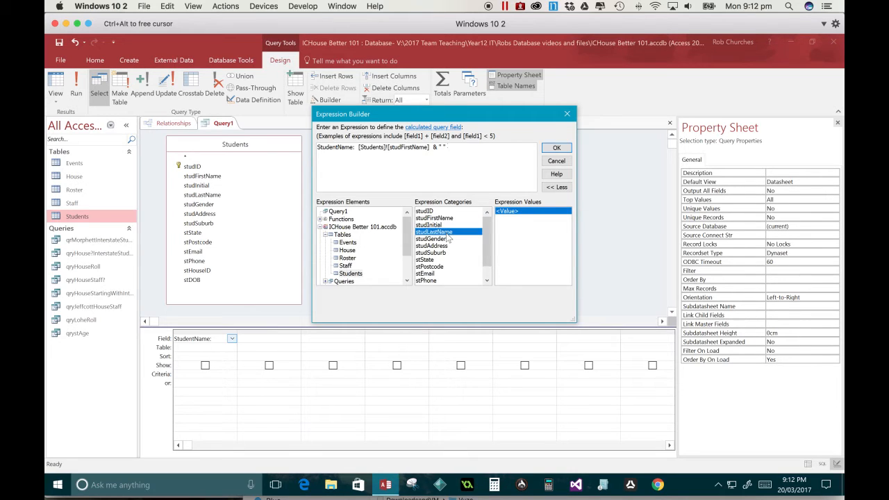
click(455, 147)
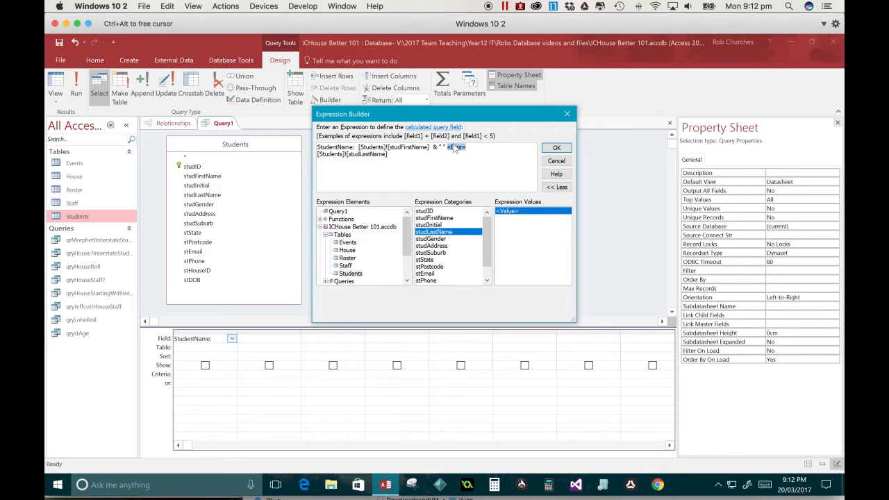
text(&)
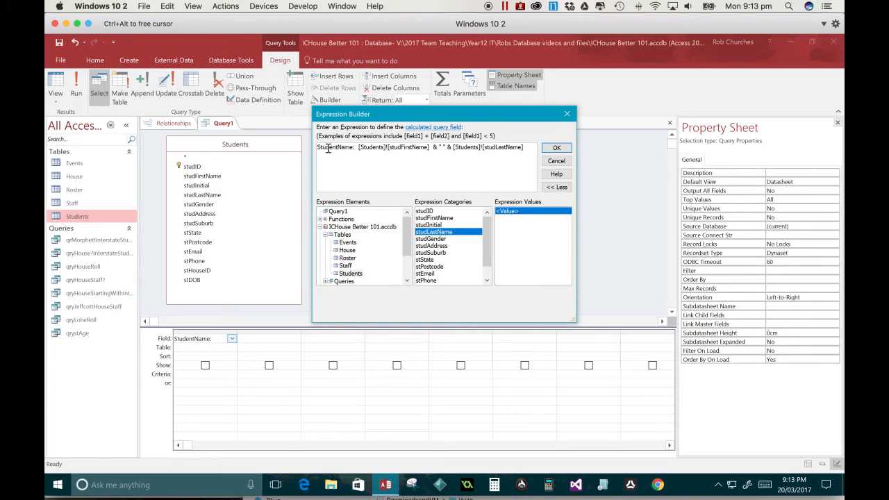
click(556, 148)
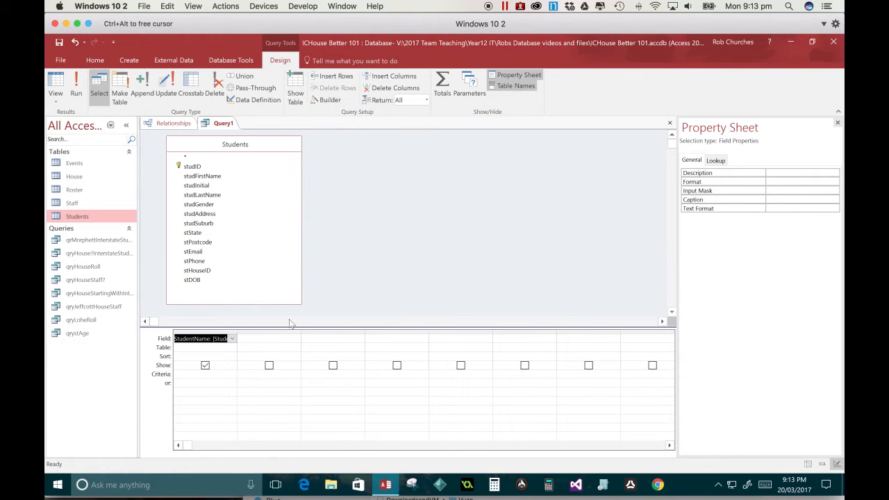
Name the second query column SudtentAddress as a calculated field and open it in the Expression Builder
click(250, 338)
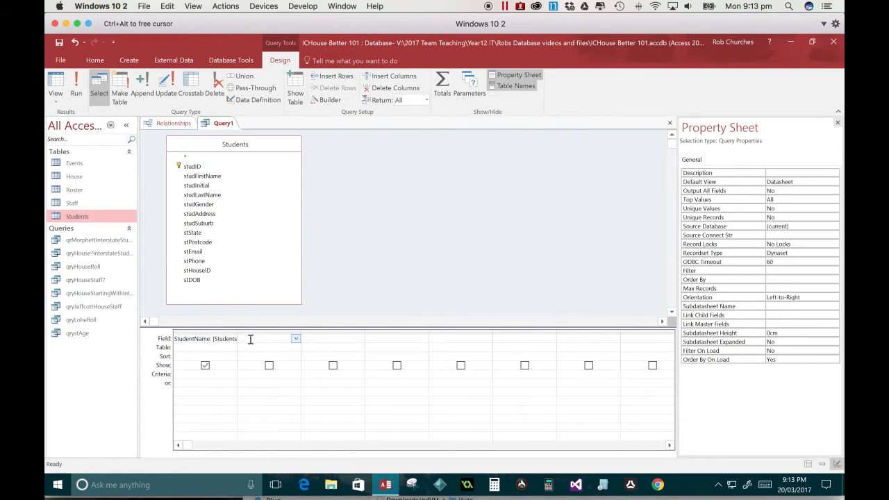
text(Studen)
text(tAddress:)
right_click(281, 337)
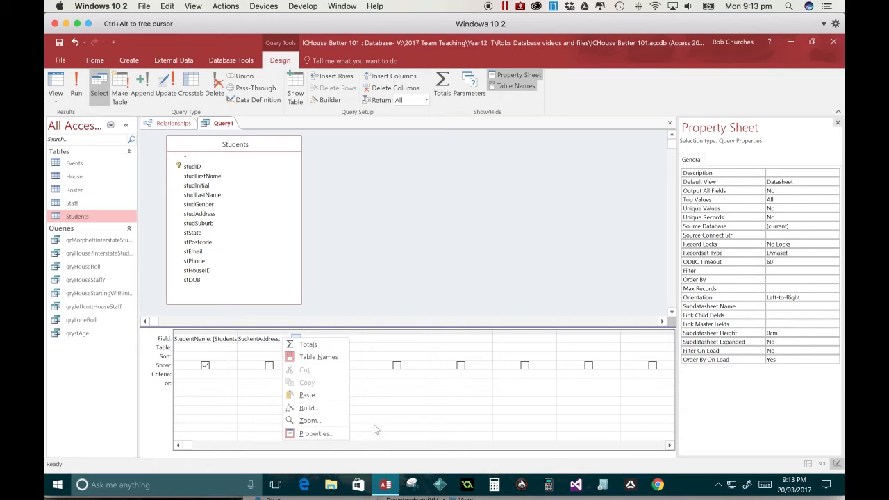
click(320, 410)
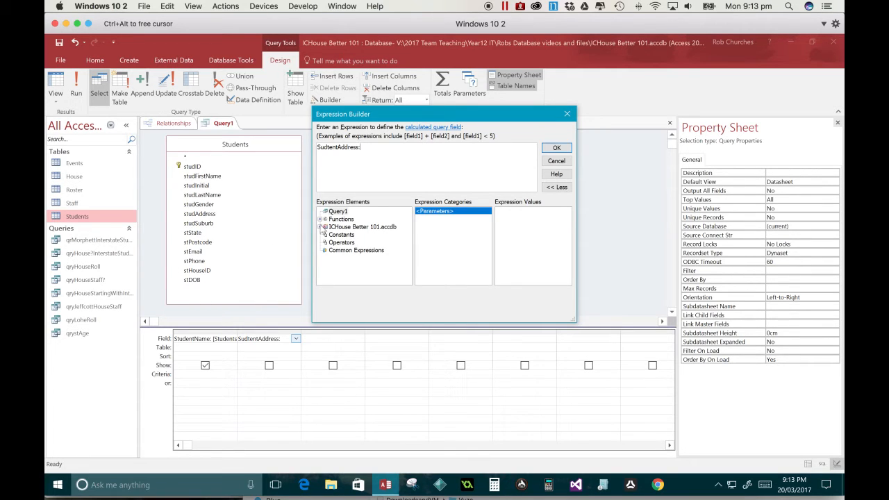
Insert studAddress from the Students table into the address expression and remove the «Expr» placeholder
click(320, 227)
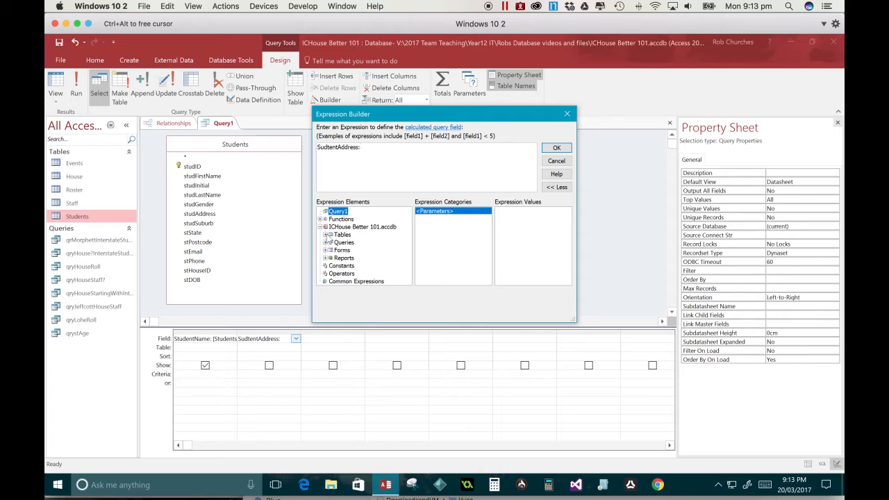
click(325, 235)
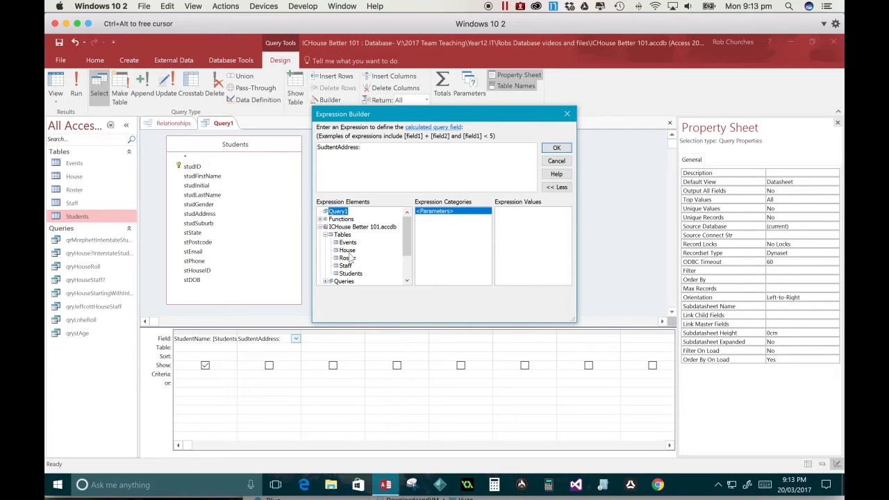
click(344, 273)
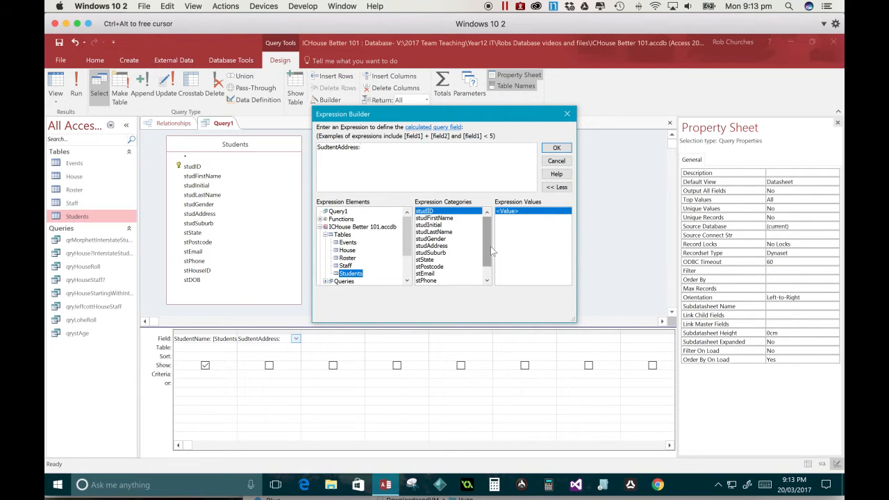
scroll(490, 245, down, 1)
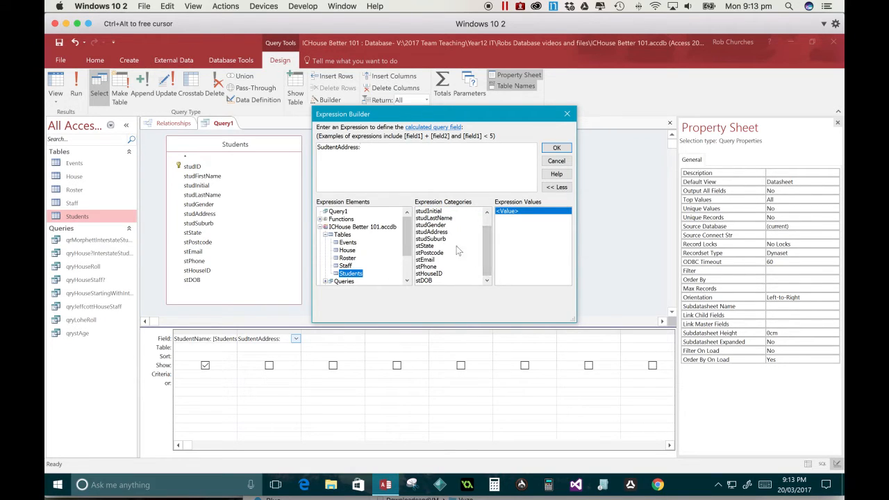
click(426, 231)
double_click(426, 231)
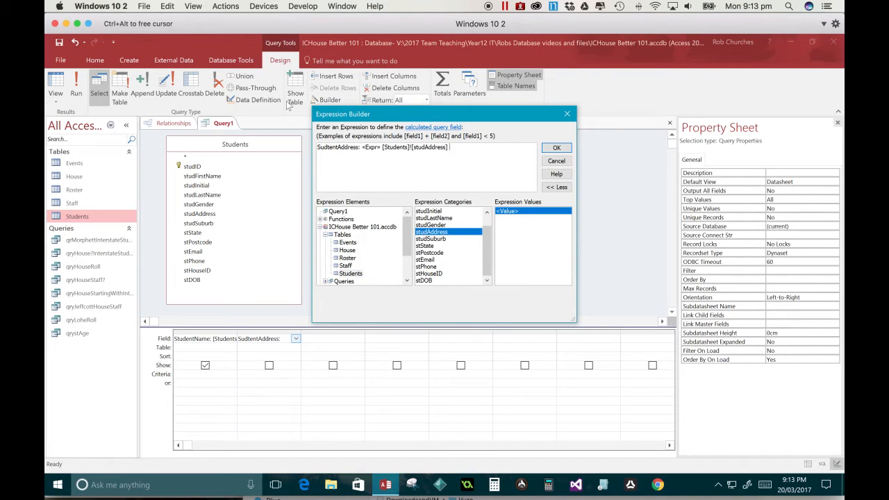
click(375, 146)
key(Delete)
Append studSuburb and stPostcode to the address expression, each preceded by & " " &
text(&)
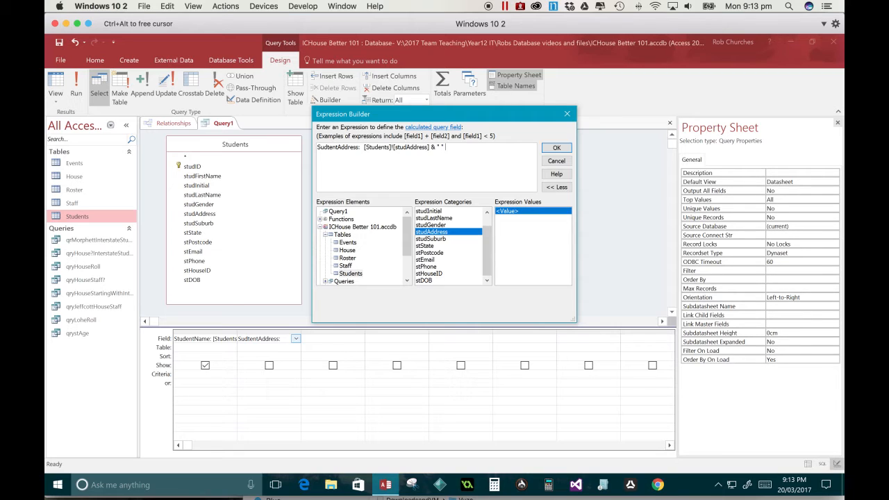
text(" " &)
double_click(441, 239)
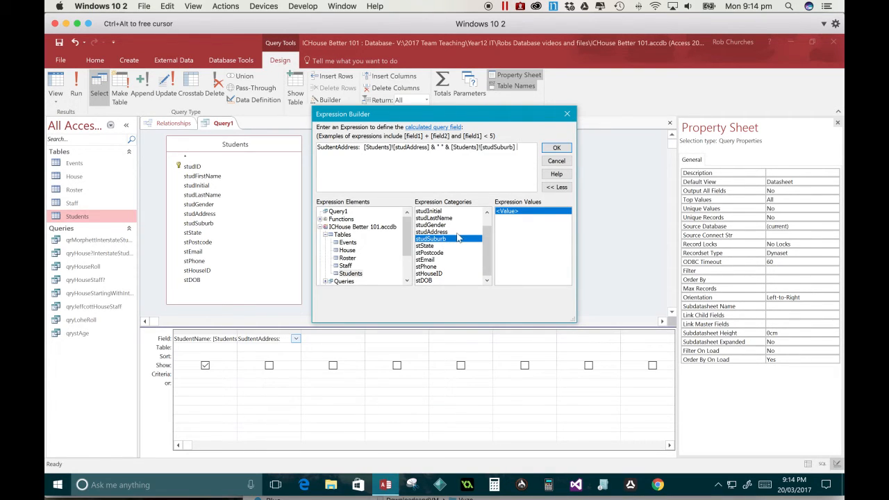
text(&)
text(& " " &)
click(430, 253)
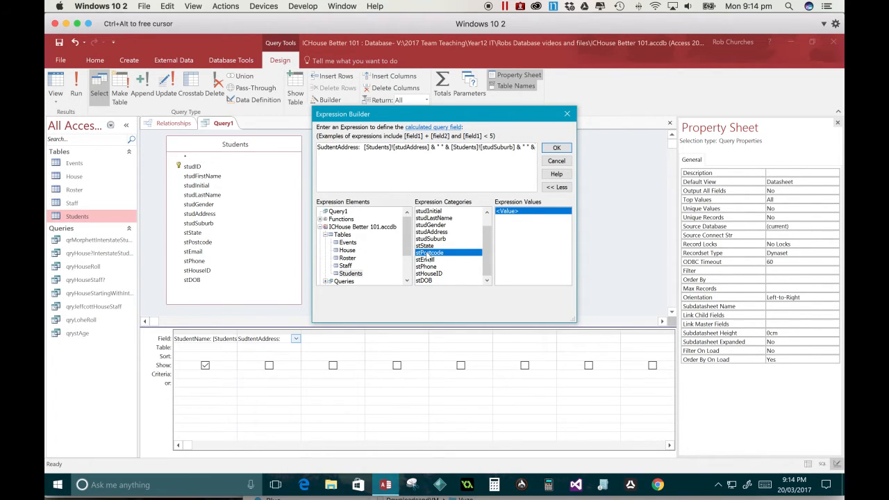
double_click(429, 254)
Append & " " & and the stState field to the address expression, and accept it
text(& " " &)
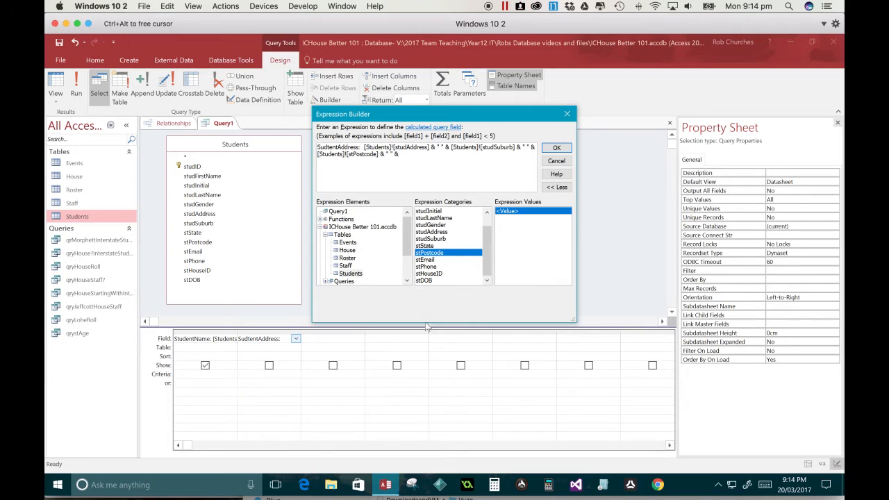
click(424, 248)
double_click(423, 248)
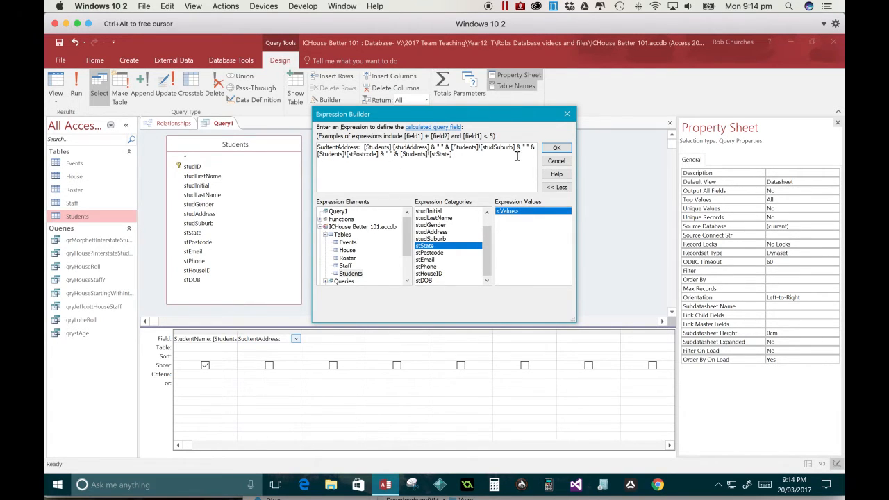
click(557, 149)
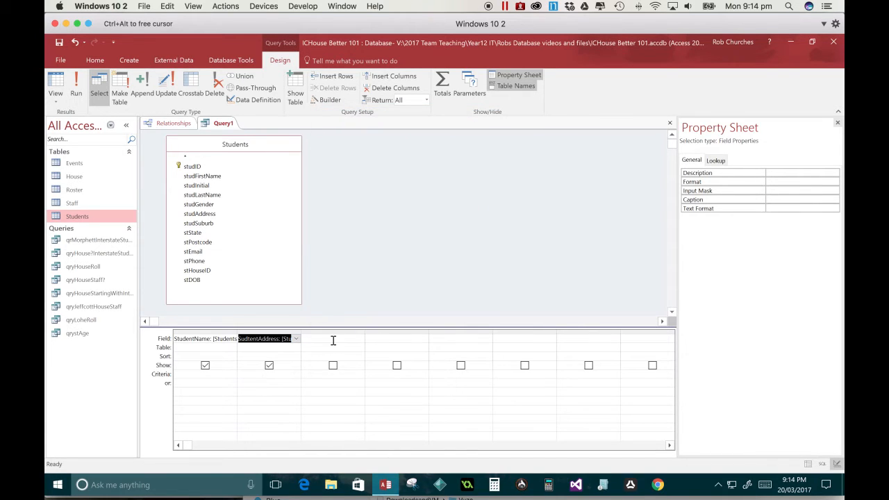
Change the second calculated field's name to SudentAddress in the query grid
click(270, 383)
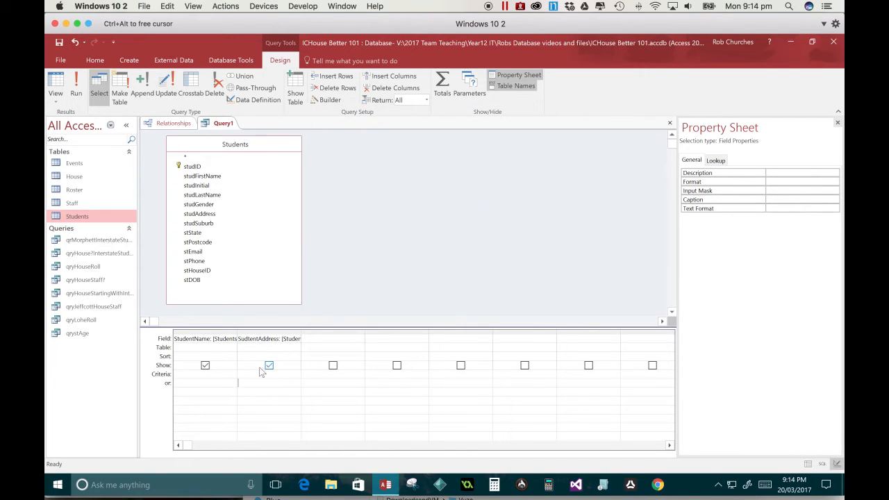
click(248, 338)
key(Delete)
click(269, 405)
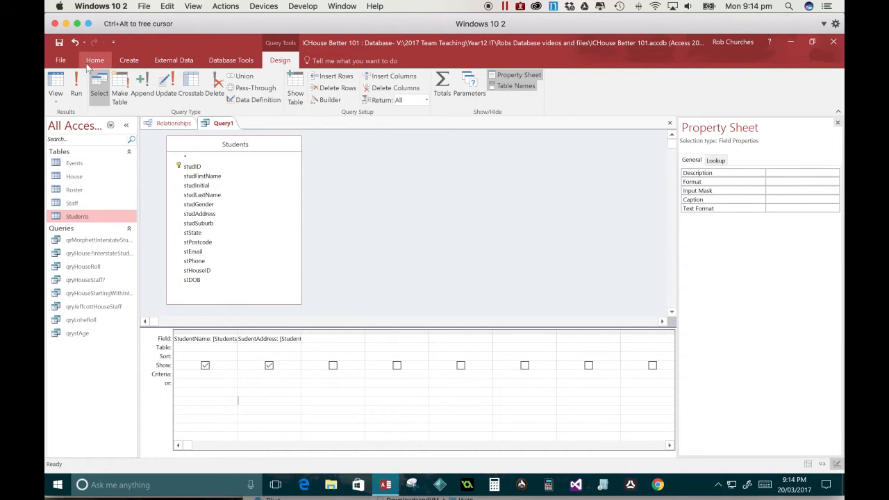
Run the query and fit the widths of the name and address columns to their contents
click(68, 79)
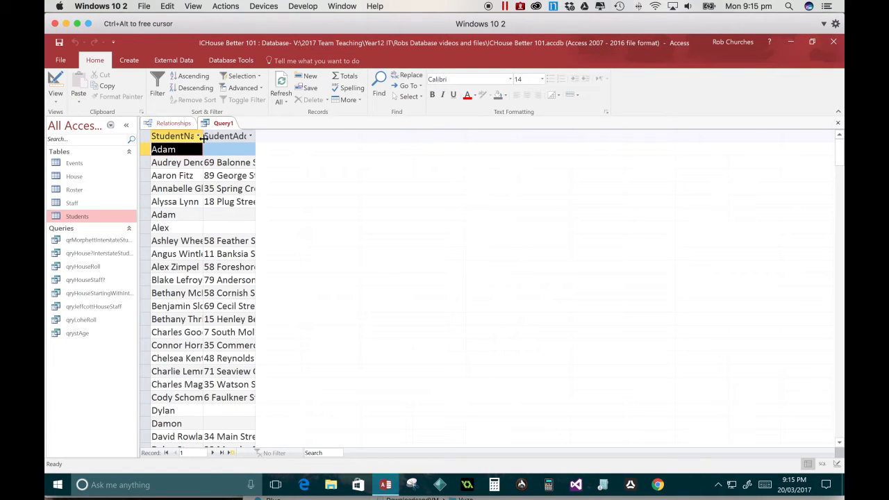
double_click(202, 136)
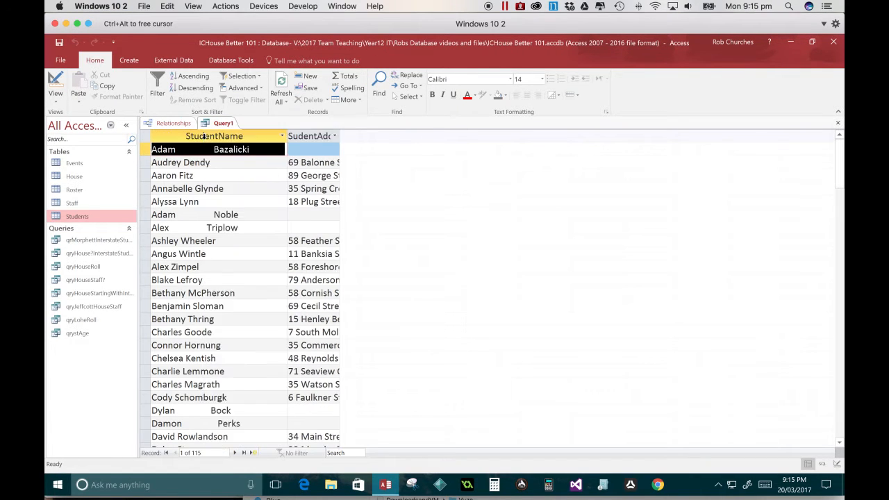
double_click(339, 136)
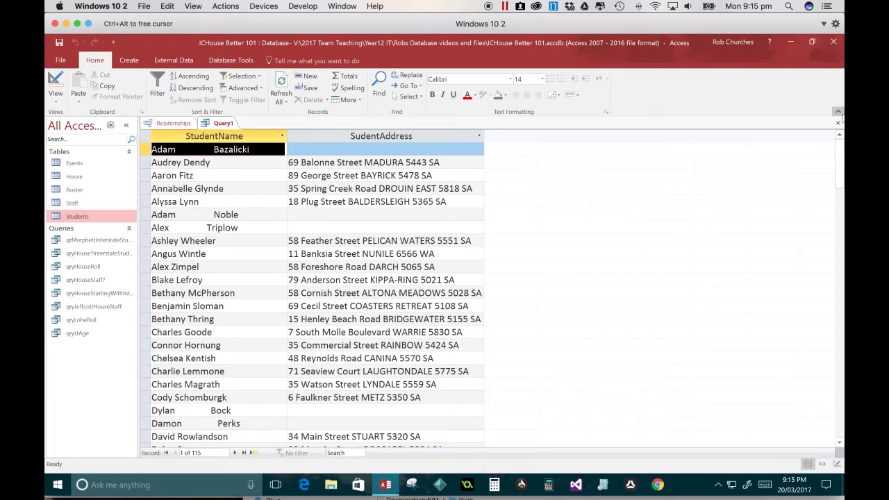
Close the query and save it as qrymergestuddata
click(837, 123)
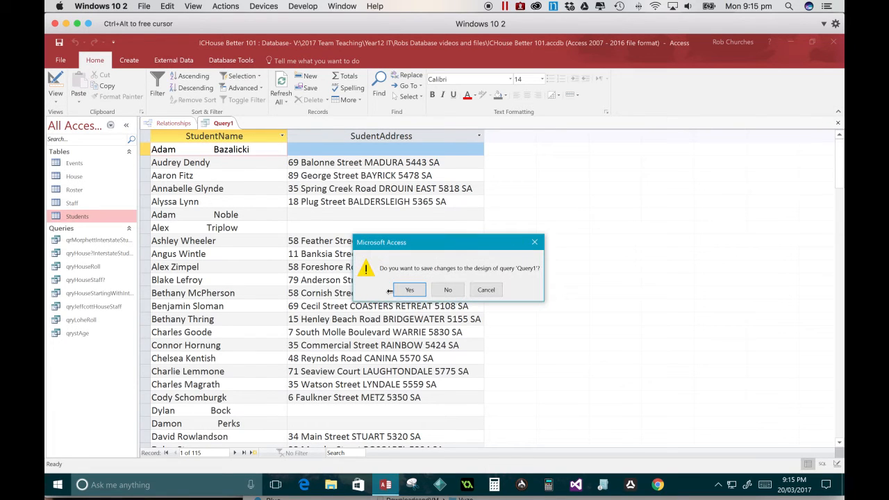
click(403, 291)
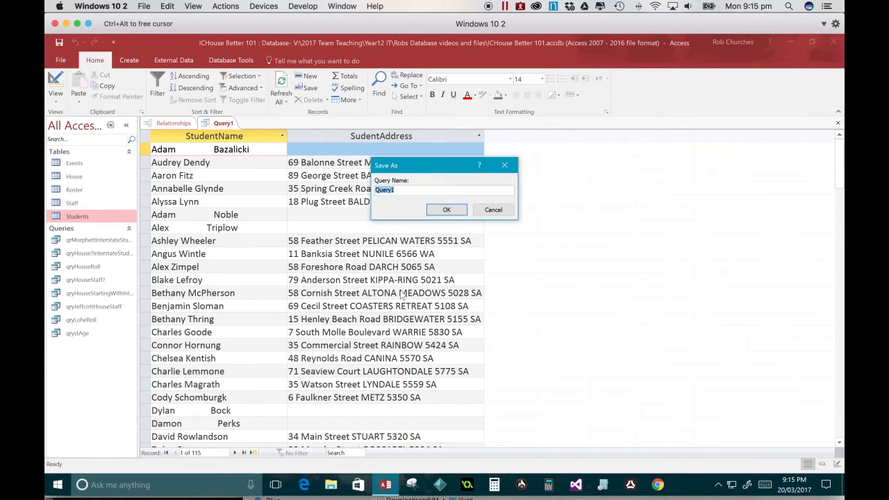
text(qrymergestuddata)
click(440, 209)
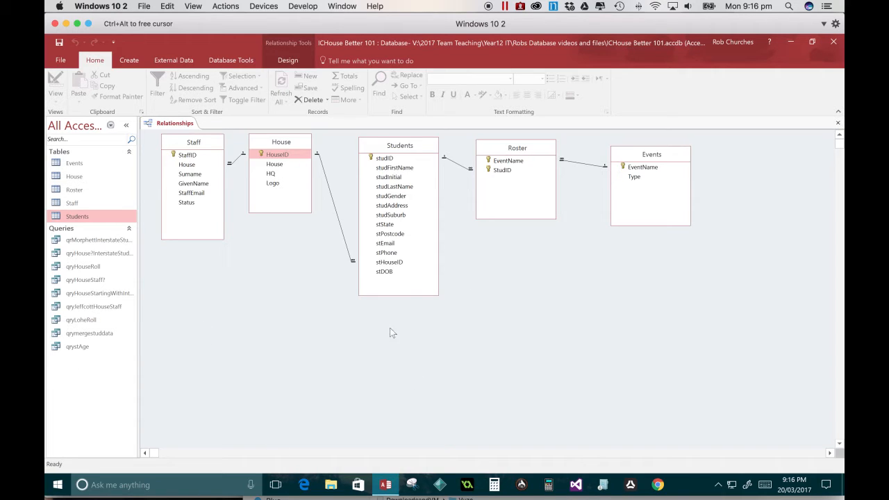
Open qrystAge in Design View to examine its fields and age expression, and close it again
click(77, 347)
right_click(77, 349)
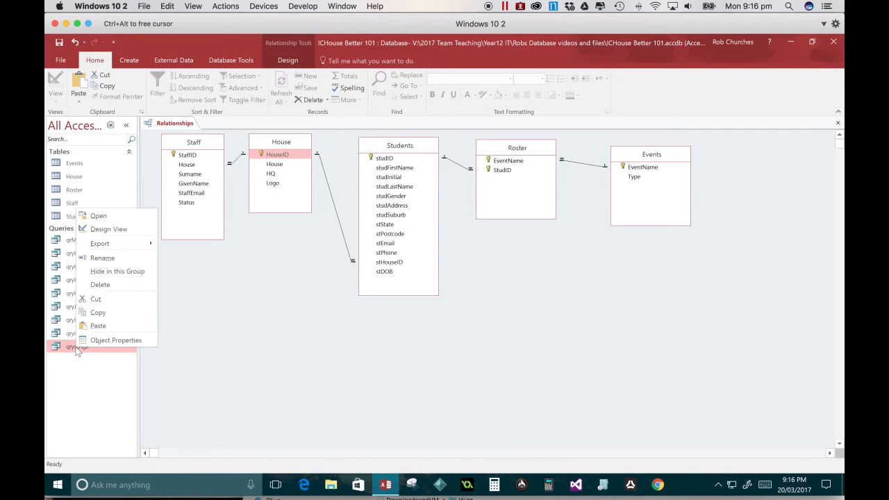
click(111, 229)
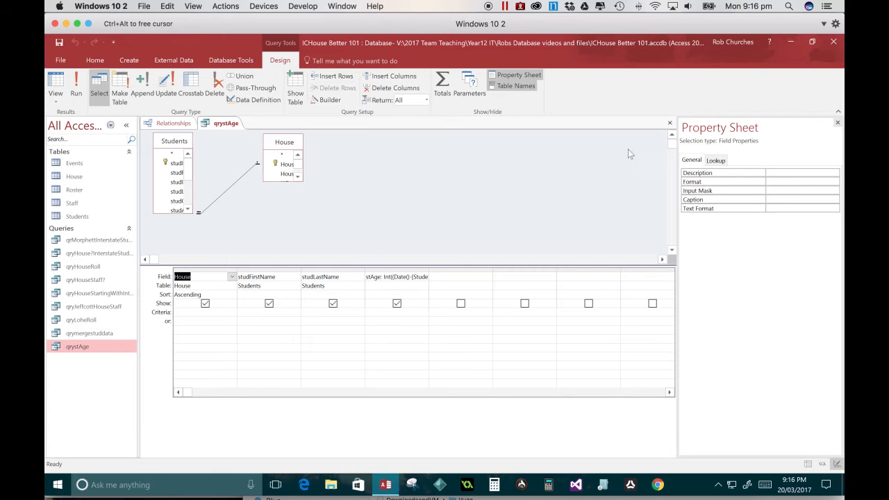
click(670, 125)
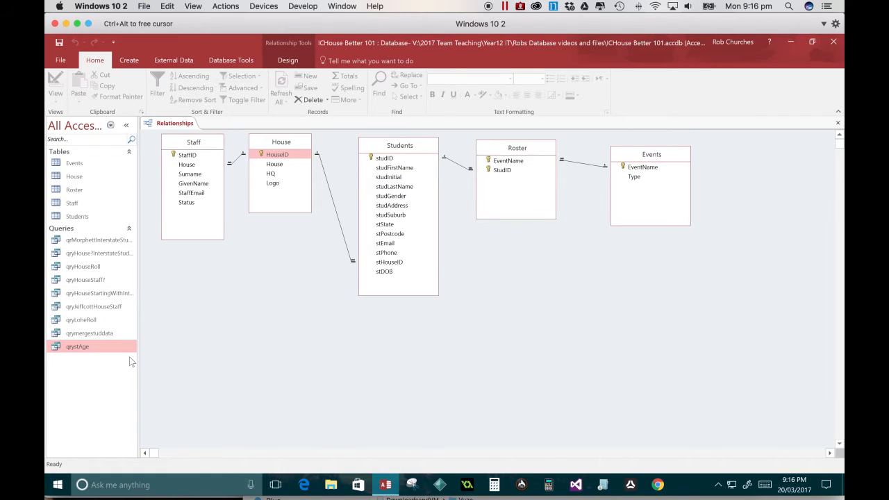
Widen the navigation pane so that the longer query names fit
mouse_move(138, 367)
mouse_down()
mouse_move(179, 371)
mouse_move(150, 371)
mouse_up()
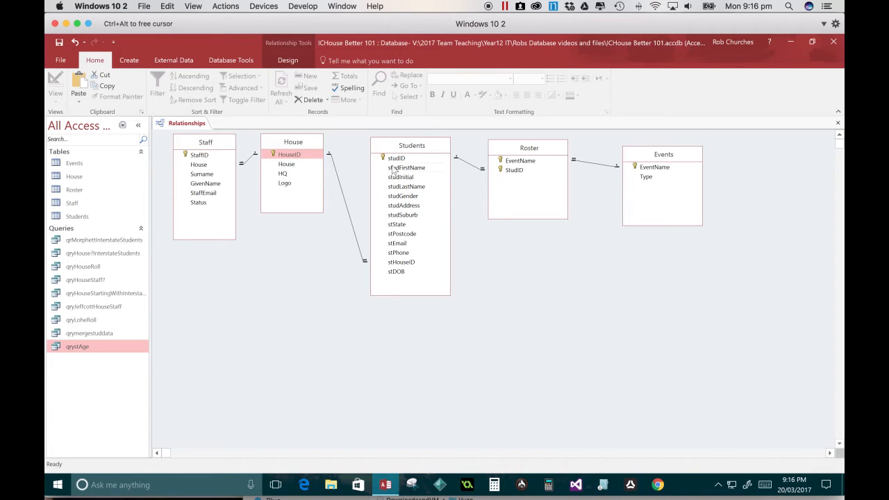
click(423, 157)
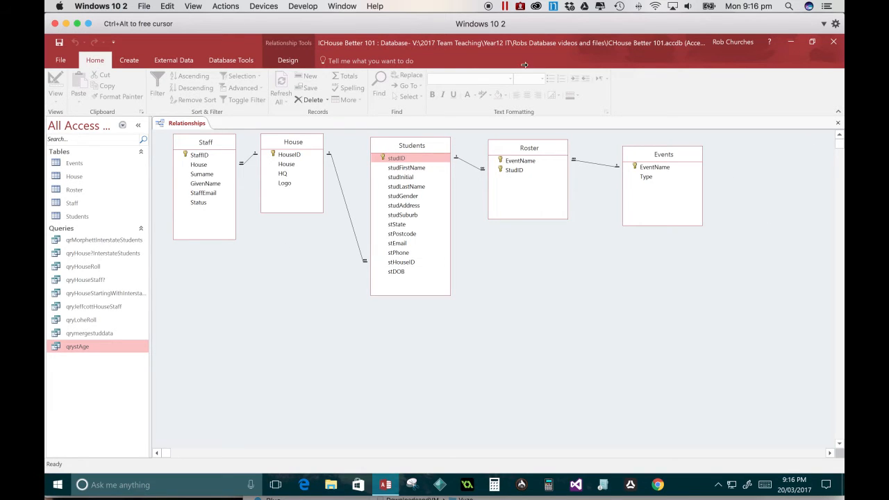
Create a new query in Design View based on the Students and House tables
click(132, 61)
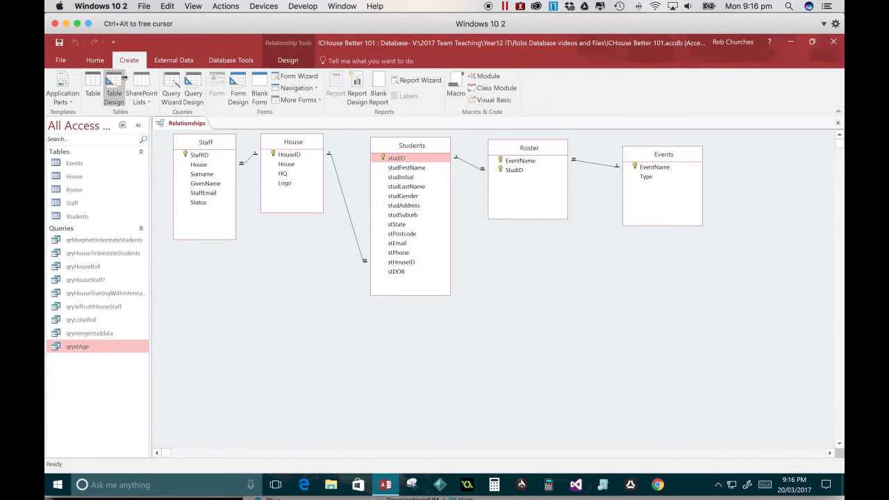
click(187, 94)
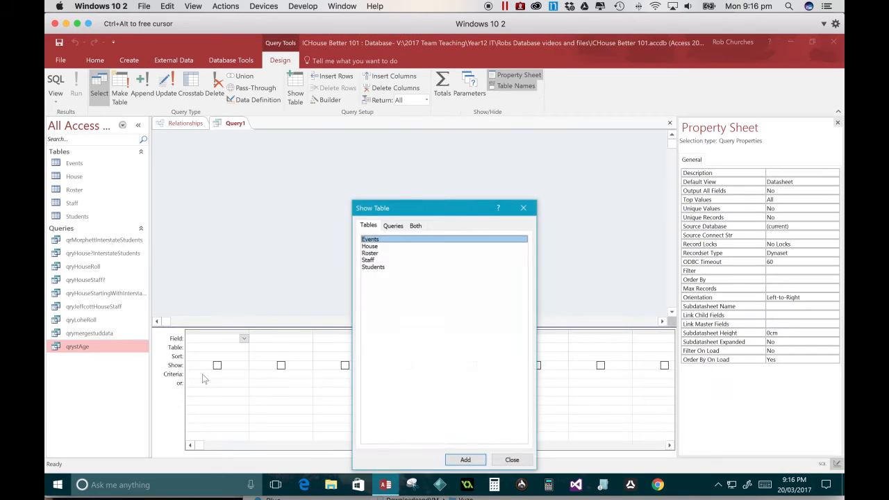
double_click(372, 267)
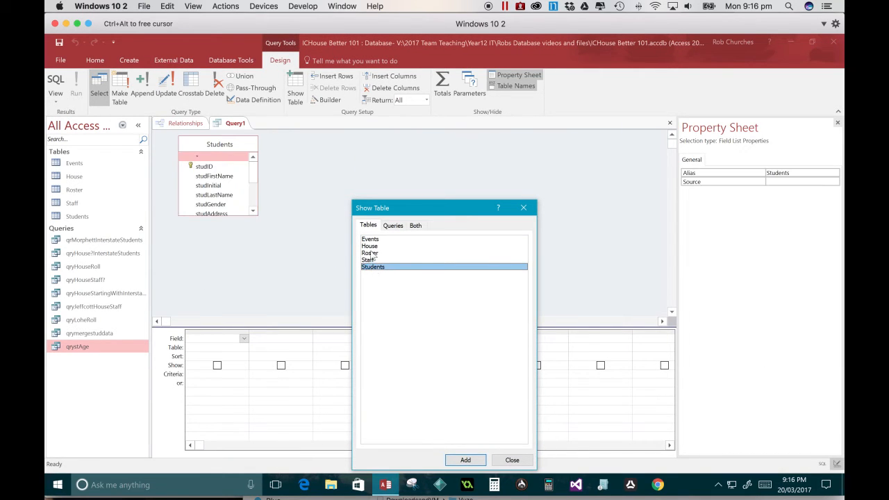
double_click(369, 245)
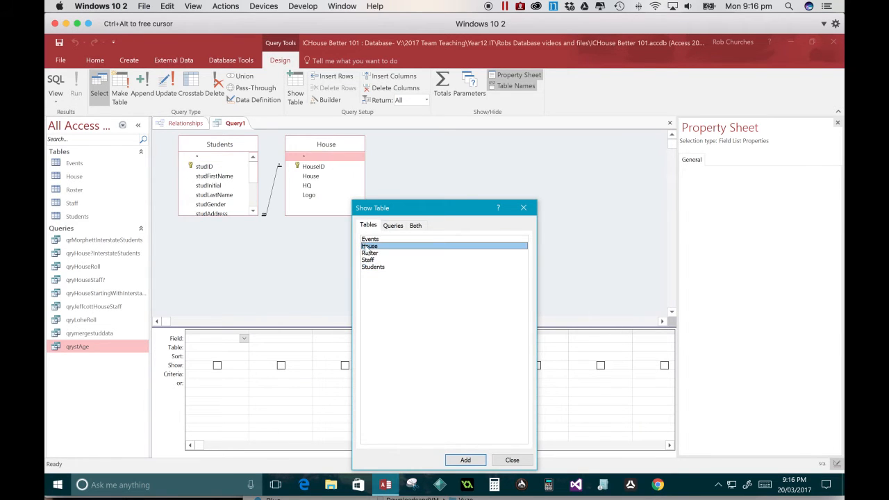
click(512, 460)
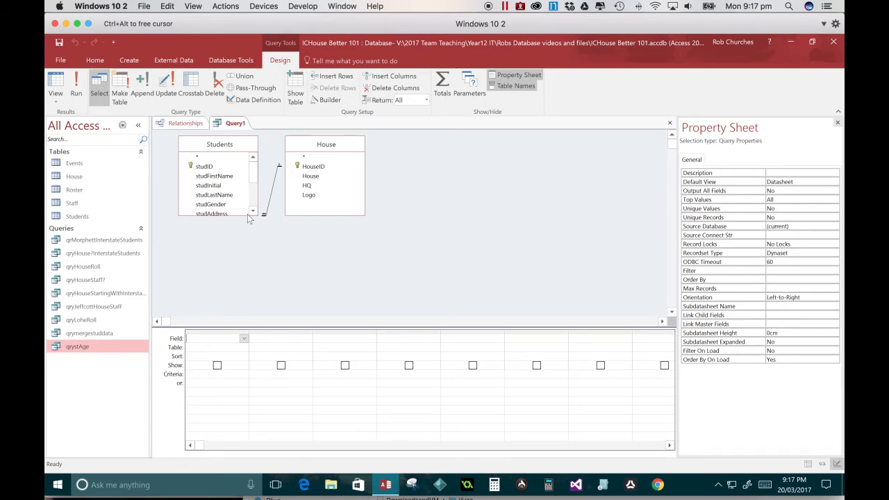
Lengthen the Students field list and add studFirstName and studLastName to the query grid
drag(245, 216, 246, 270)
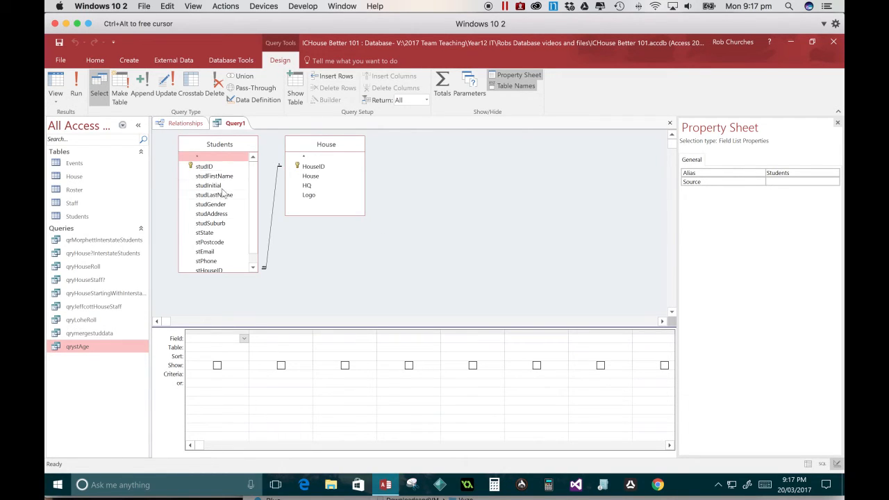
click(205, 177)
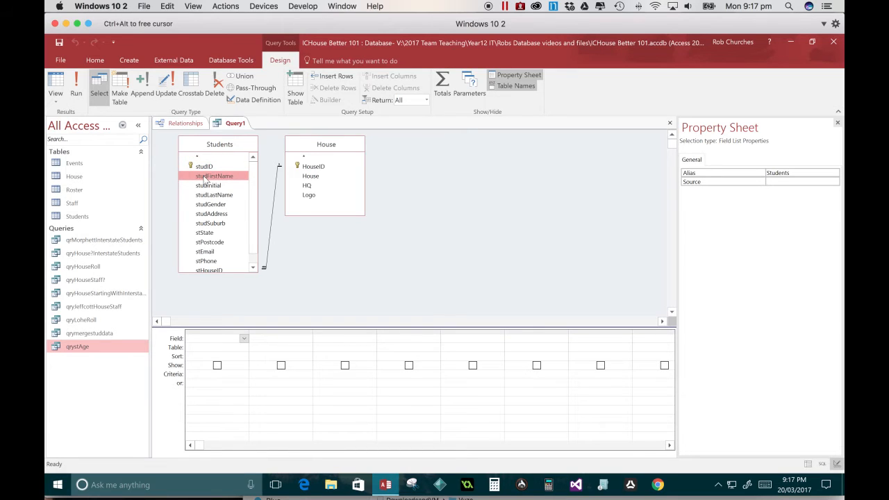
double_click(205, 177)
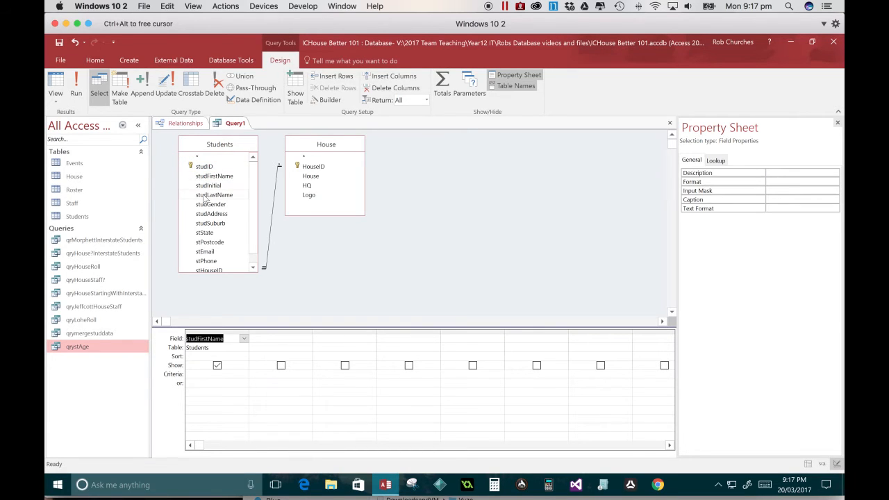
click(207, 195)
double_click(206, 195)
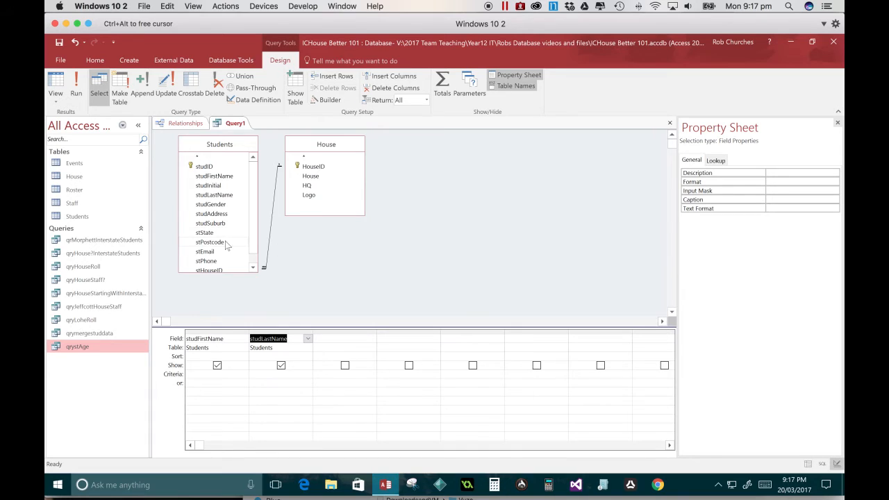
Start a calculated field named Age: in the third grid column and open it in the Expression Builder
drag(253, 241, 254, 289)
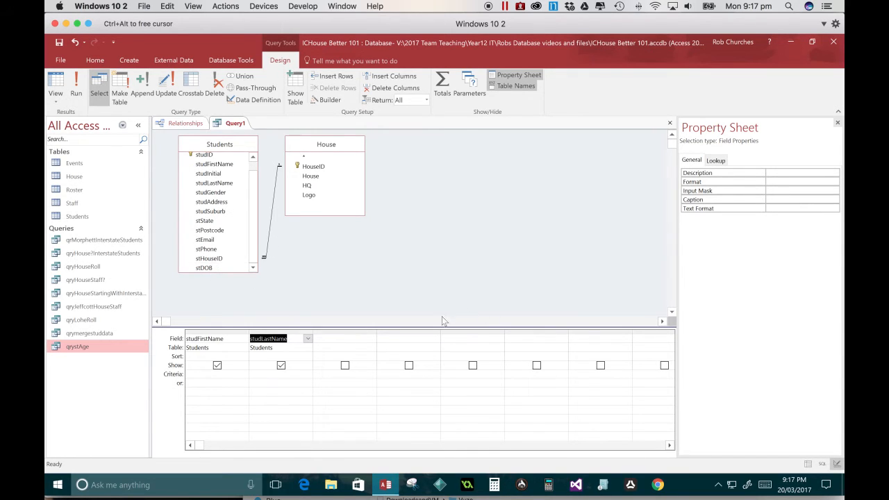
click(323, 339)
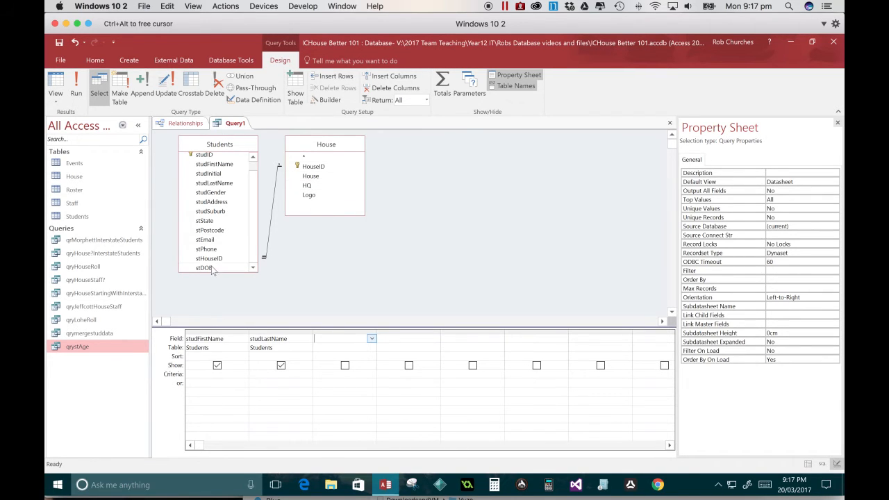
click(201, 269)
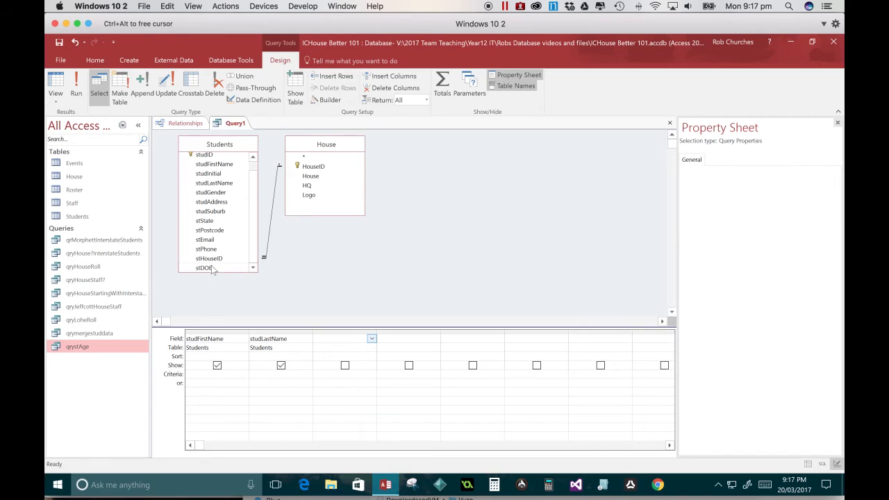
click(323, 339)
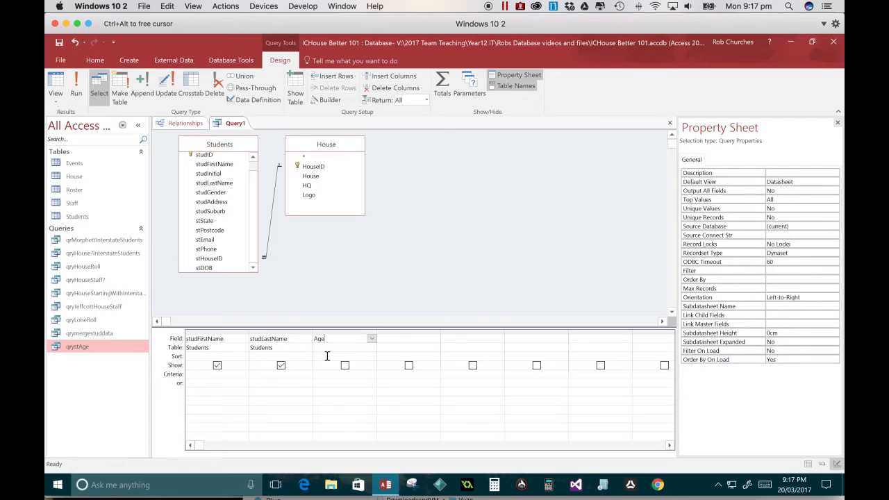
text(Age:)
right_click(338, 342)
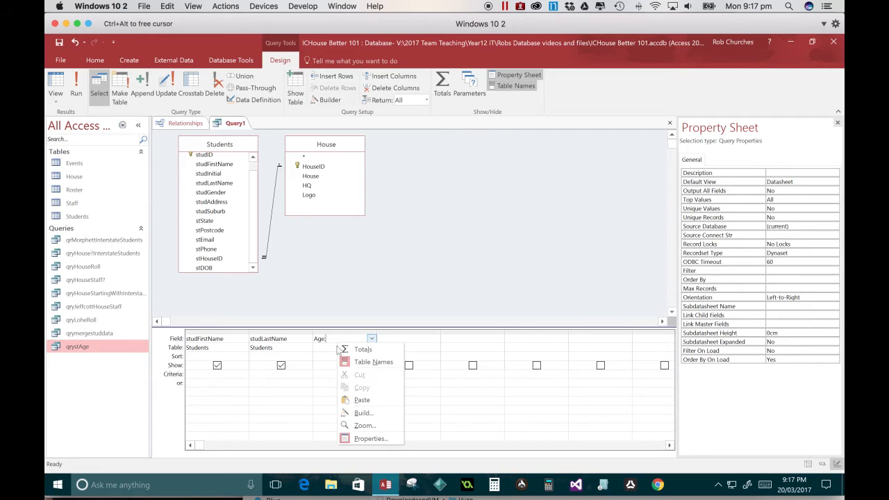
click(351, 415)
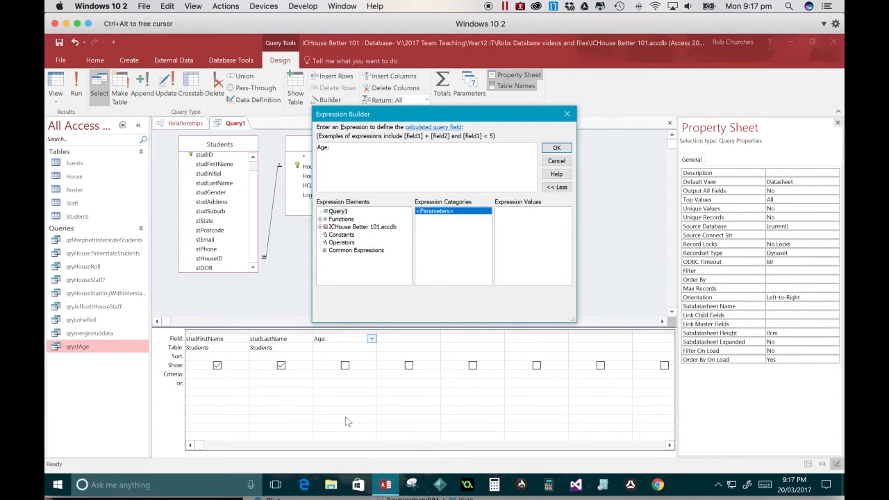
Insert the built-in Date/Time function Date after Age: and remove the expression placeholder
click(324, 219)
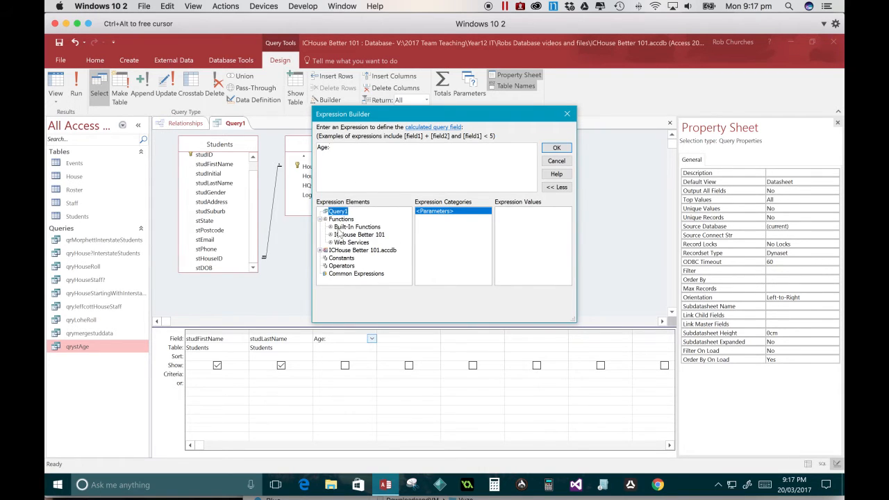
click(347, 227)
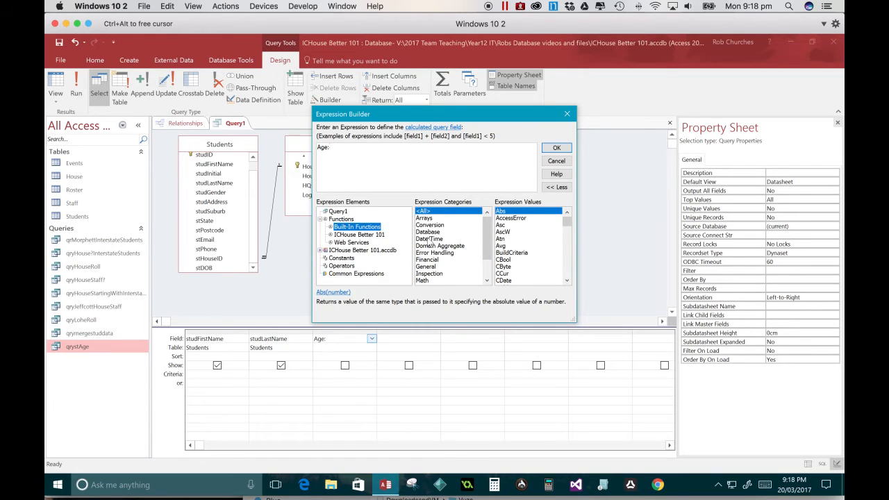
click(430, 240)
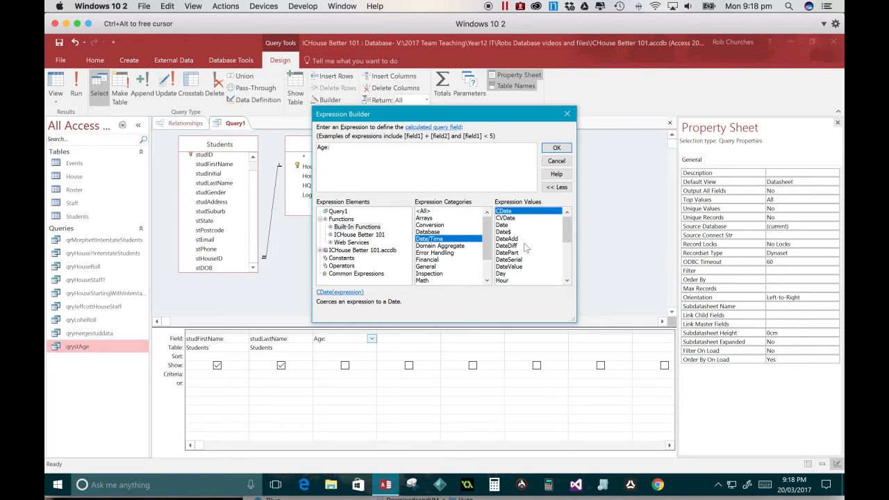
double_click(501, 227)
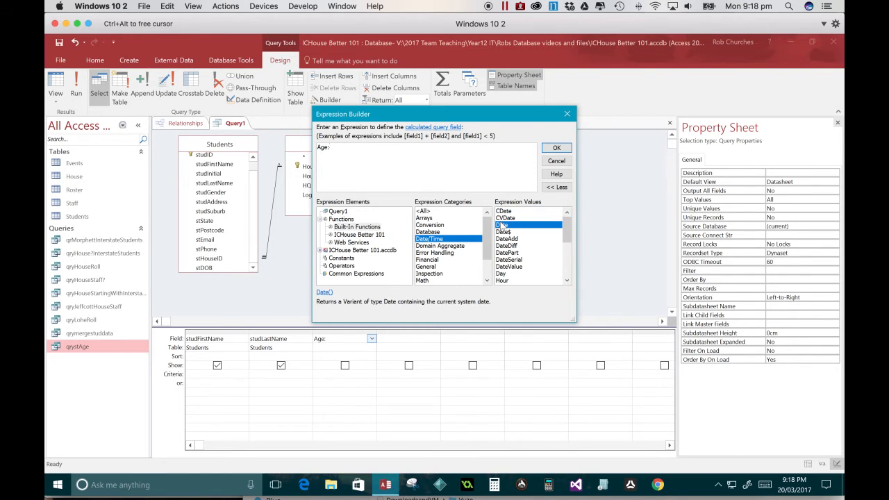
double_click(343, 147)
key(Delete)
click(486, 151)
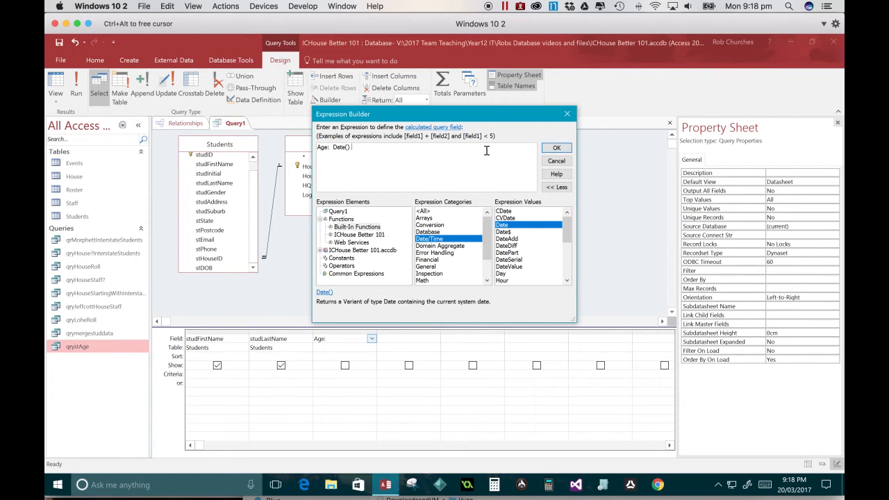
Subtract the Students table's stDOB field from Date() and accept the expression
click(321, 252)
scroll(325, 260, down, 1)
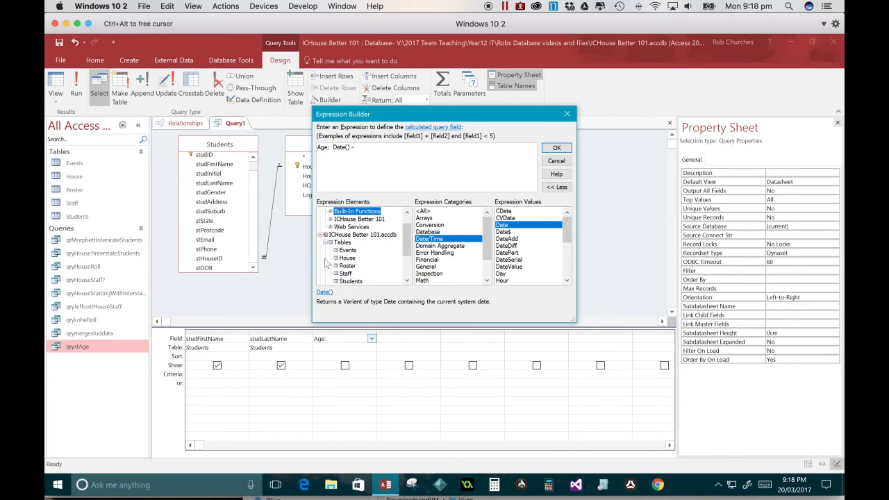
click(352, 281)
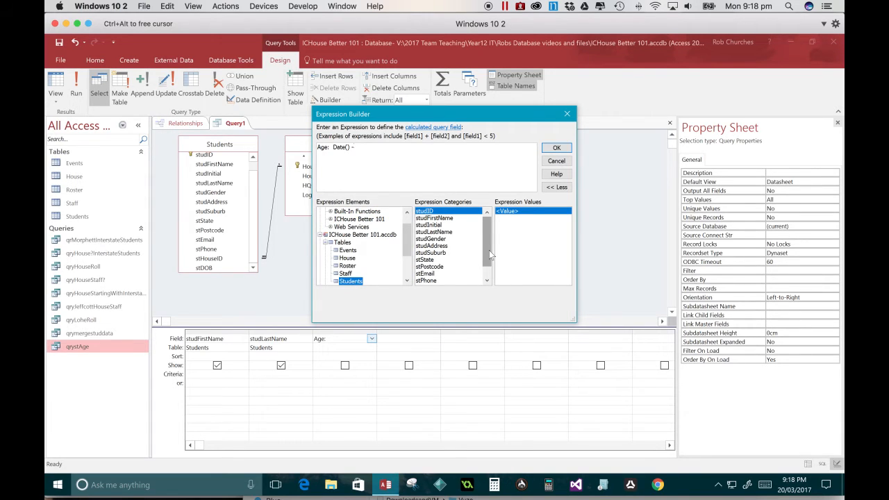
drag(490, 255, 490, 268)
double_click(443, 281)
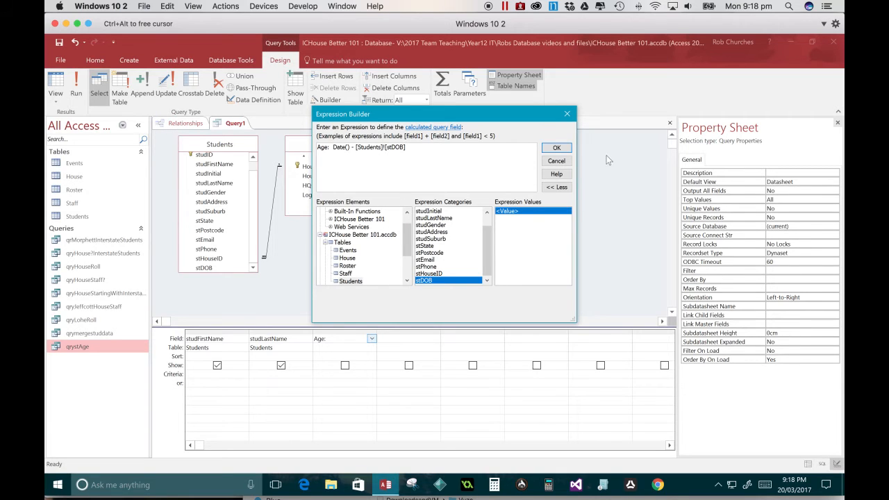
click(557, 150)
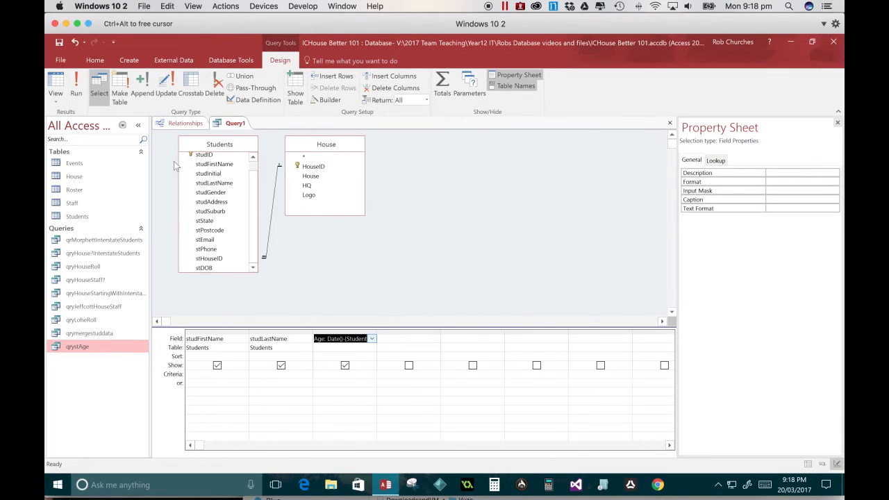
View the query's datasheet to check the Age column, and return to Design View
click(57, 83)
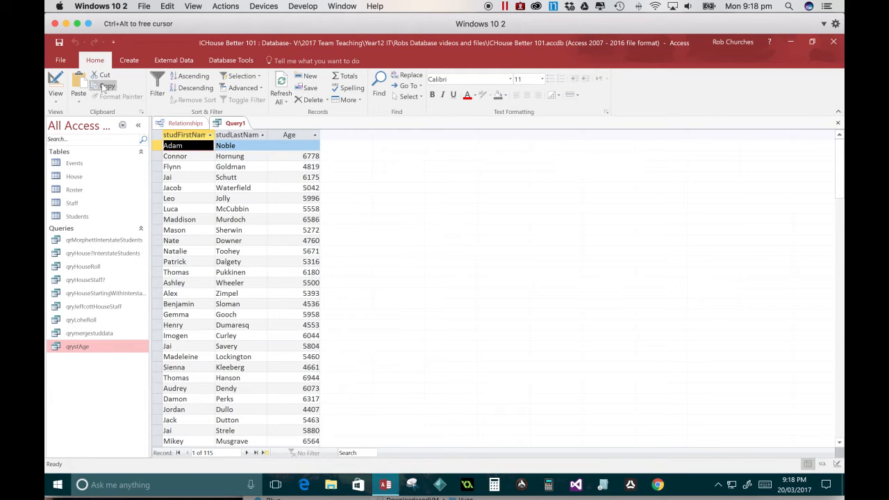
click(57, 101)
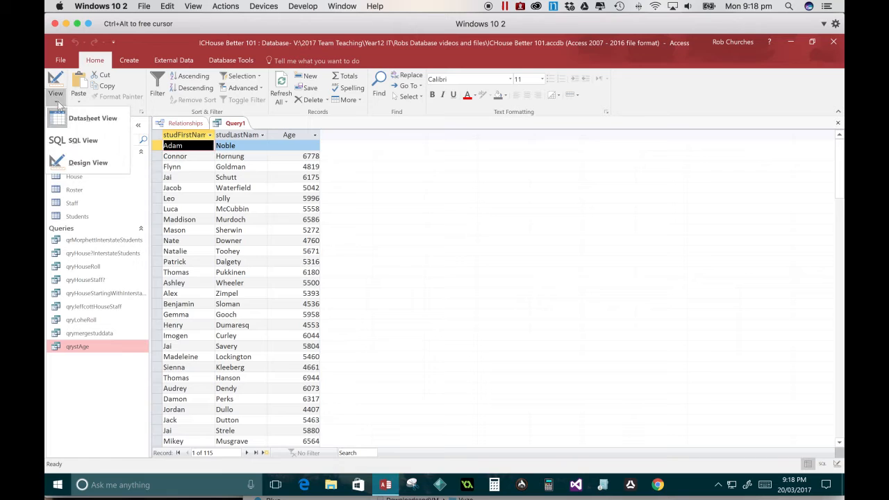
click(89, 162)
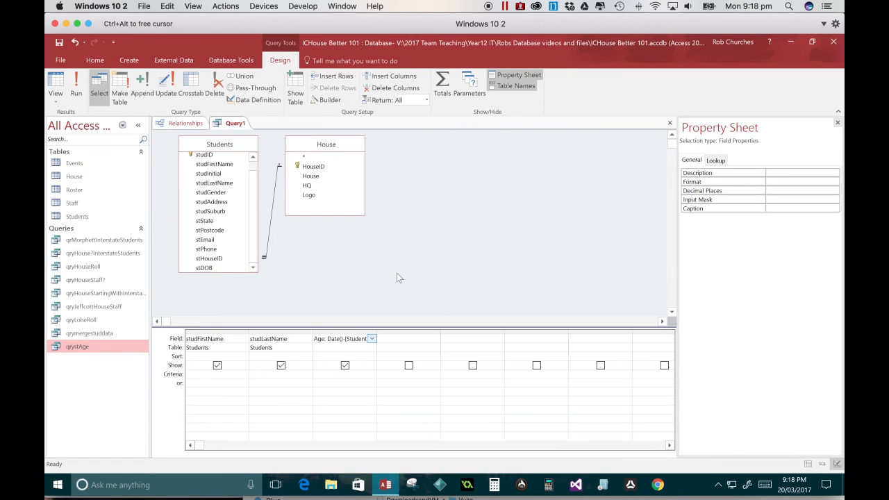
Reopen the Age field in the Expression Builder and enclose Date()-[Students]![stDOB] in parentheses
right_click(323, 340)
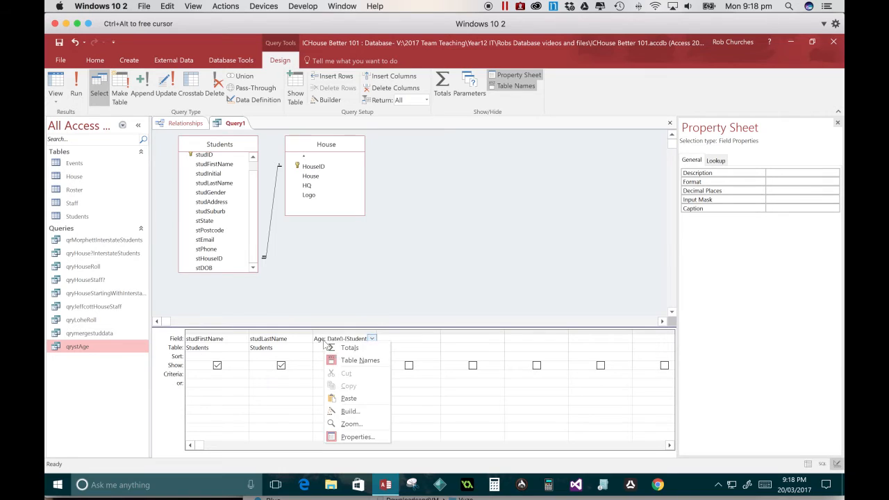
click(356, 411)
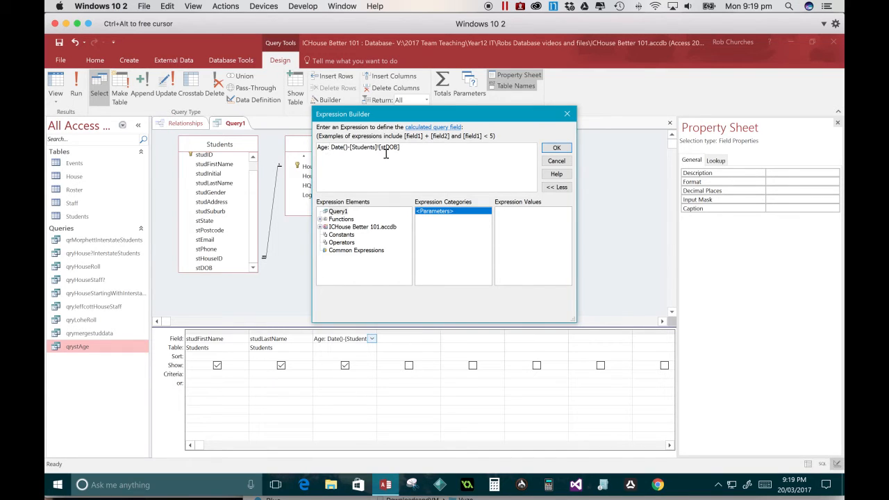
click(330, 147)
text(()
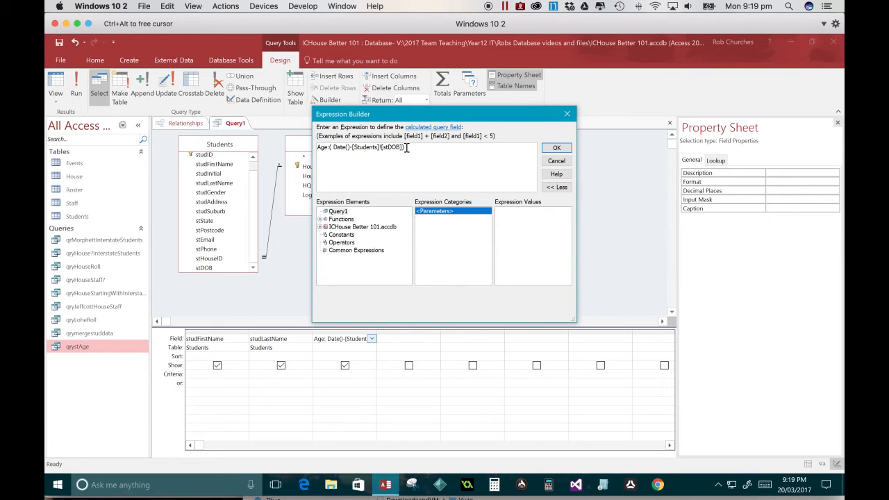
Divide the parenthesised Age expression by 365, and check the datasheet with the Age column widened to fit before returning to Design View
text(/365)
click(556, 148)
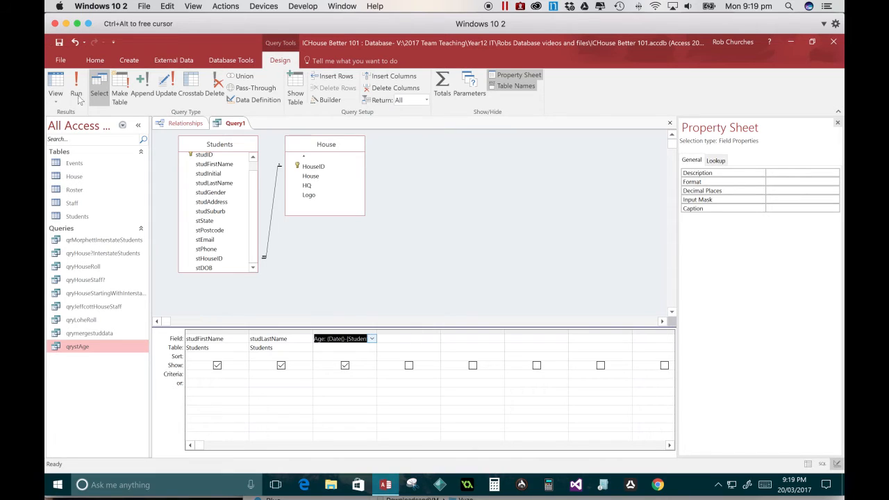
click(55, 87)
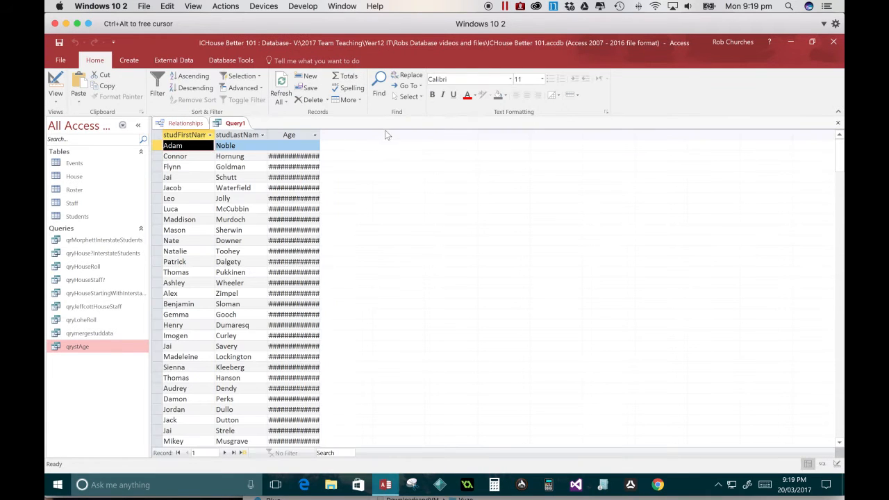
double_click(320, 133)
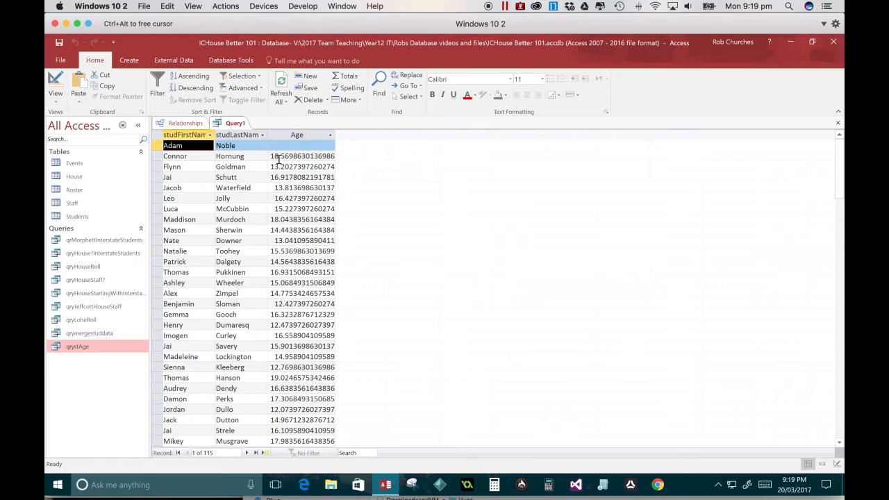
click(55, 102)
click(96, 165)
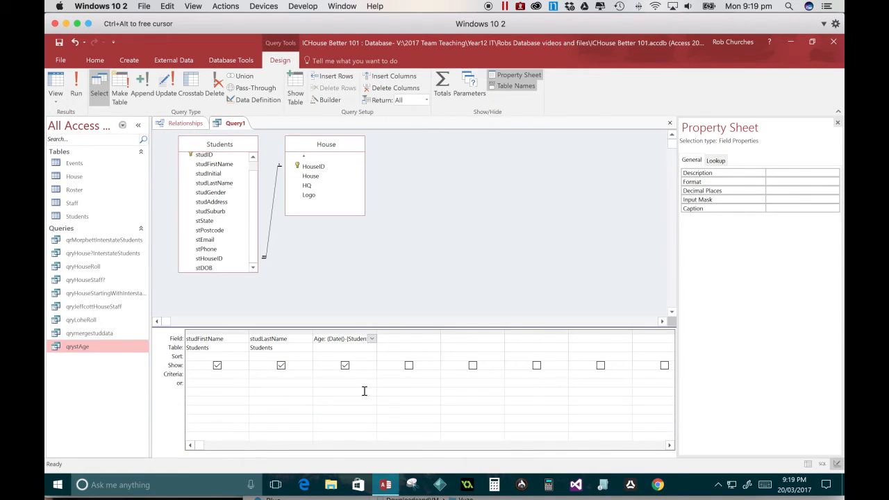
Reopen the Age field in the Expression Builder and select the Int function among the built-in Math functions
right_click(343, 339)
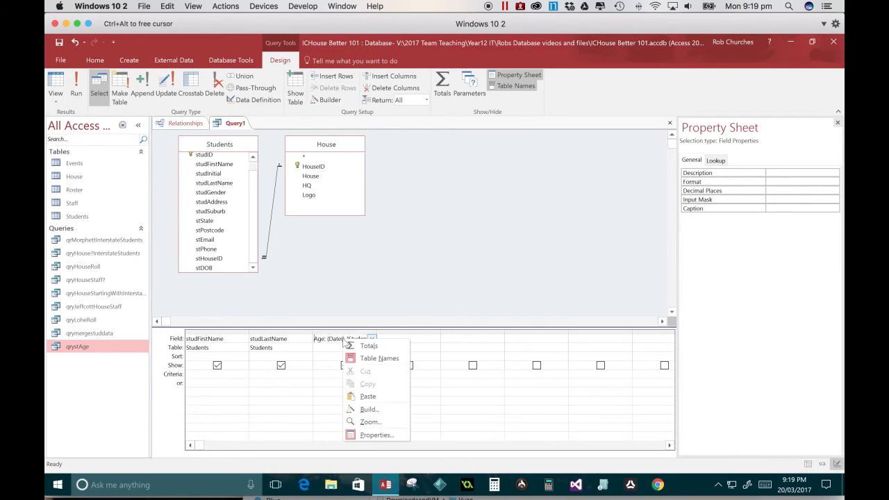
click(369, 409)
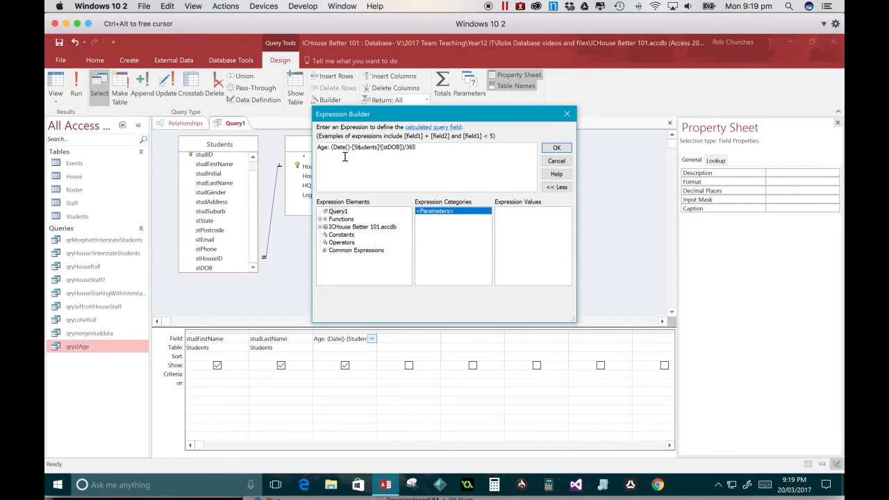
click(320, 221)
click(321, 220)
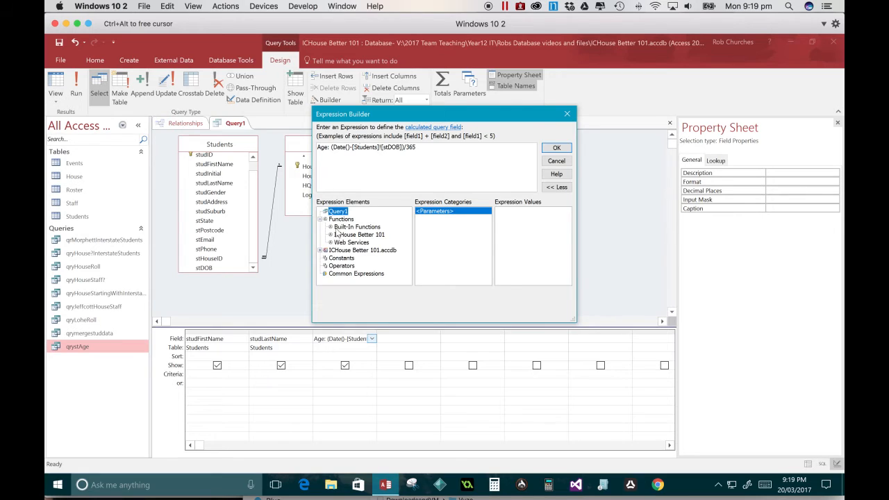
click(337, 227)
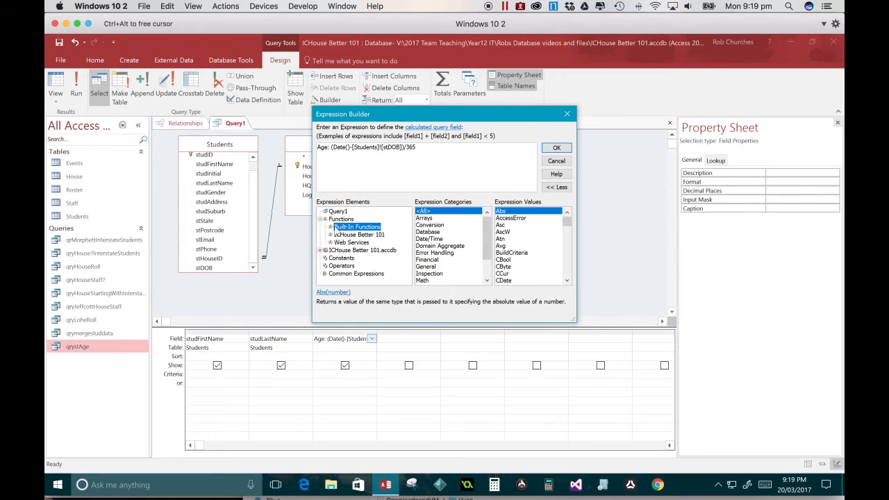
click(448, 281)
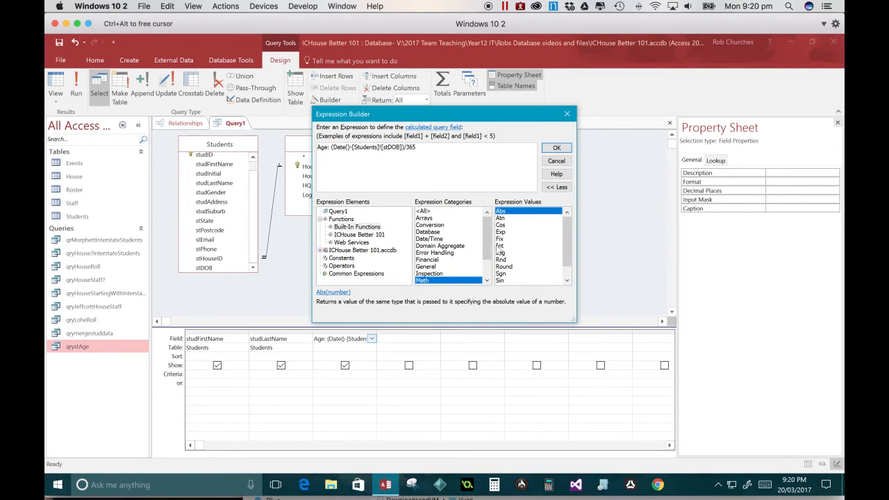
click(498, 246)
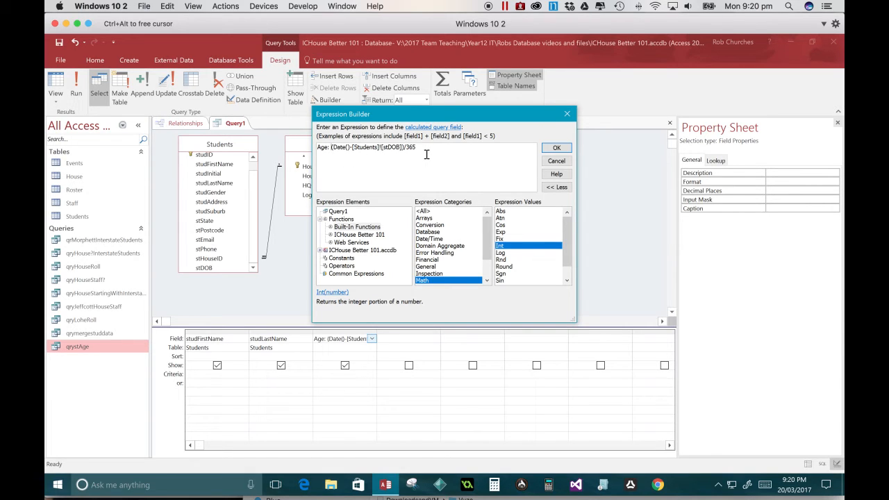
Enclose the whole Age expression in int( ), check the ages in the datasheet, and return to Design View
text(int)
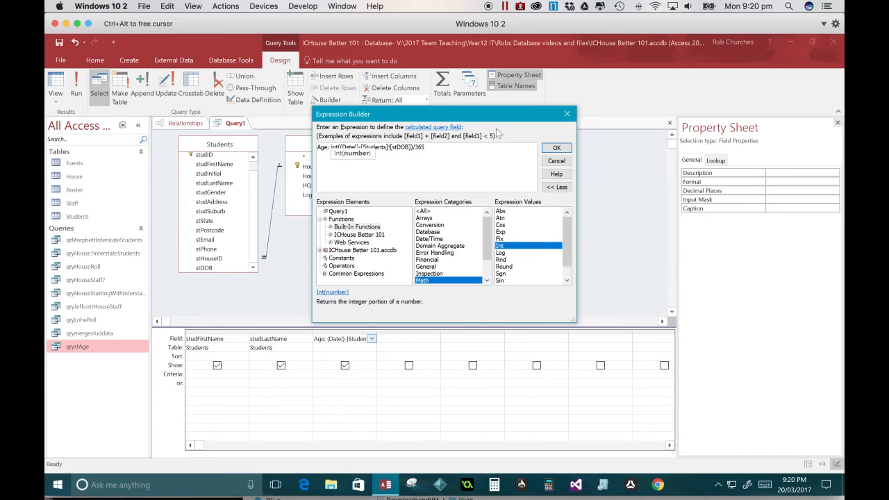
text(()
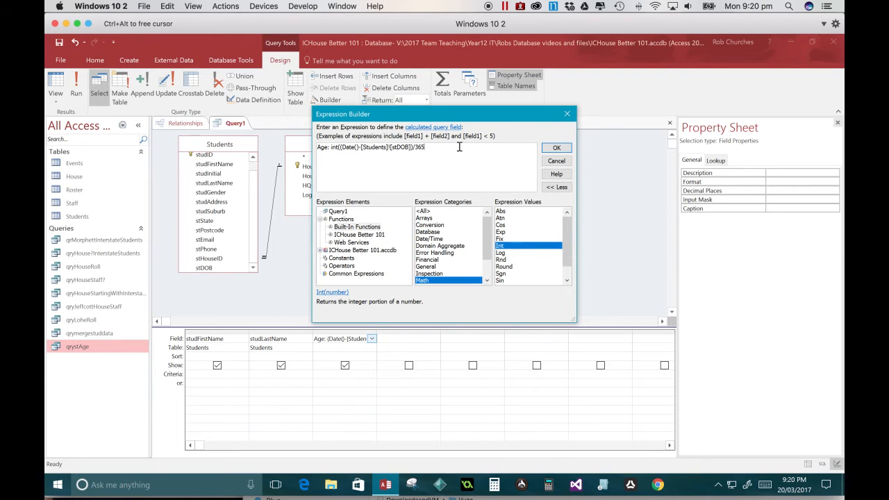
text())
click(557, 148)
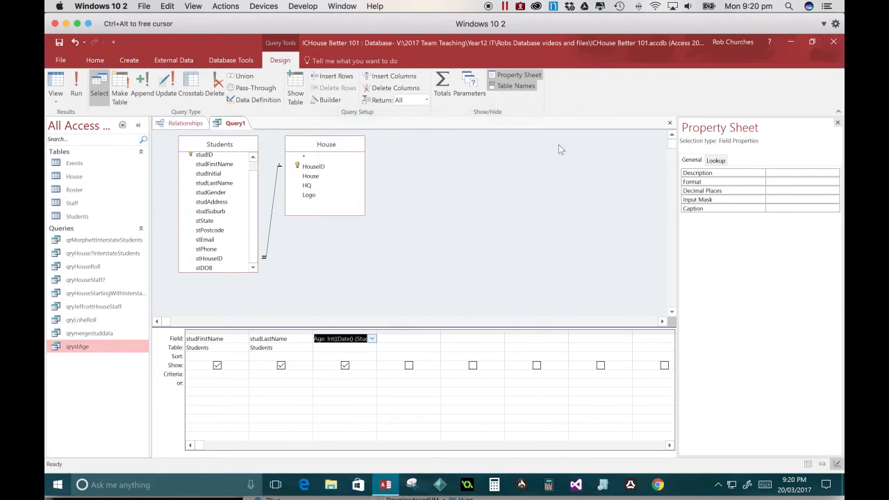
click(47, 82)
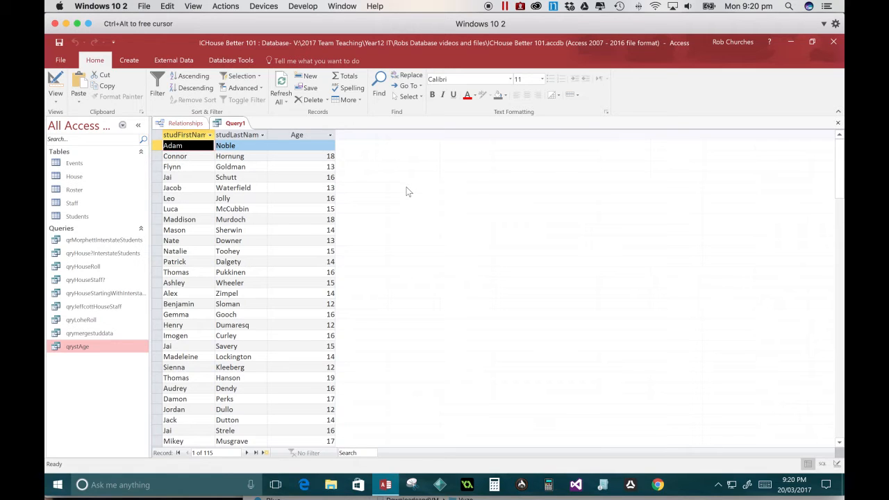
click(59, 106)
click(100, 157)
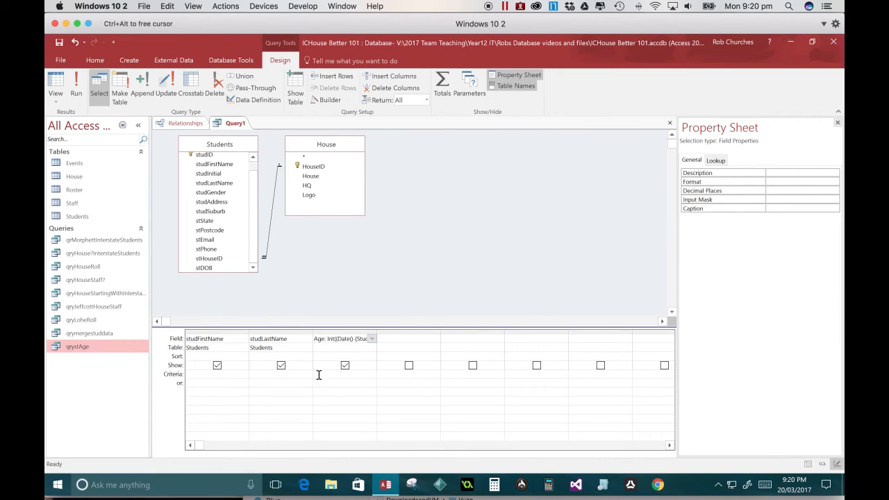
Set the Age field's criterion to <15, view the matching students in the datasheet, and return to Design View
click(319, 375)
text(<15)
click(55, 84)
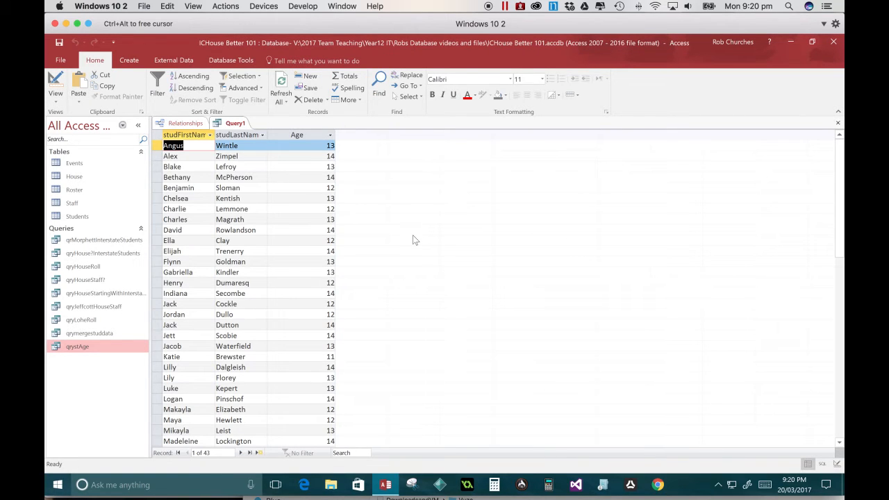
click(56, 100)
click(83, 162)
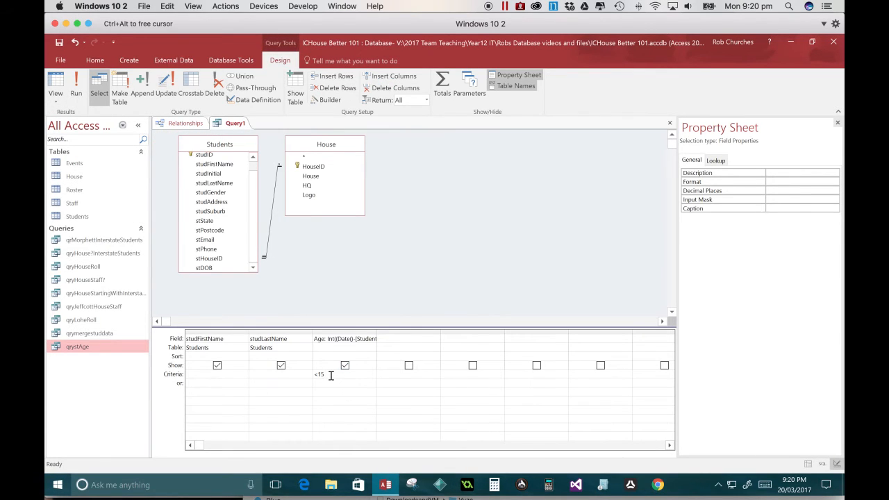
Change the Age field's criterion to >16
key(BackSpace)
text(6)
drag(315, 378, 314, 373)
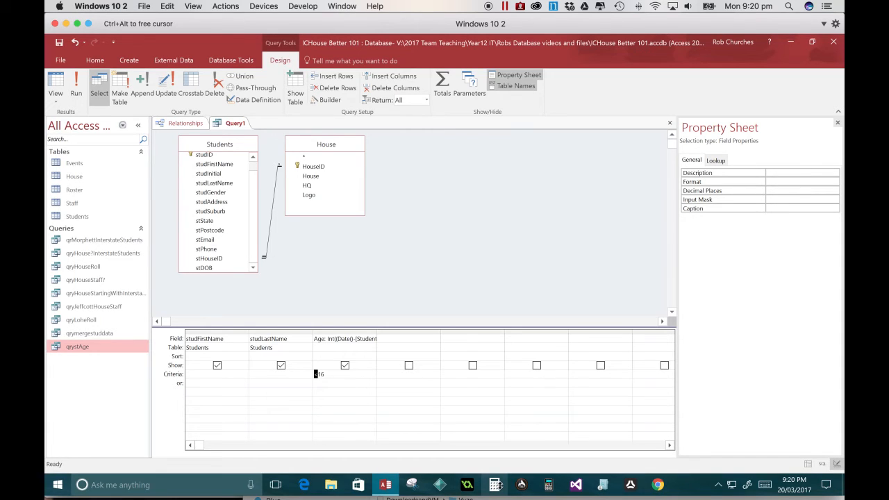
text(>)
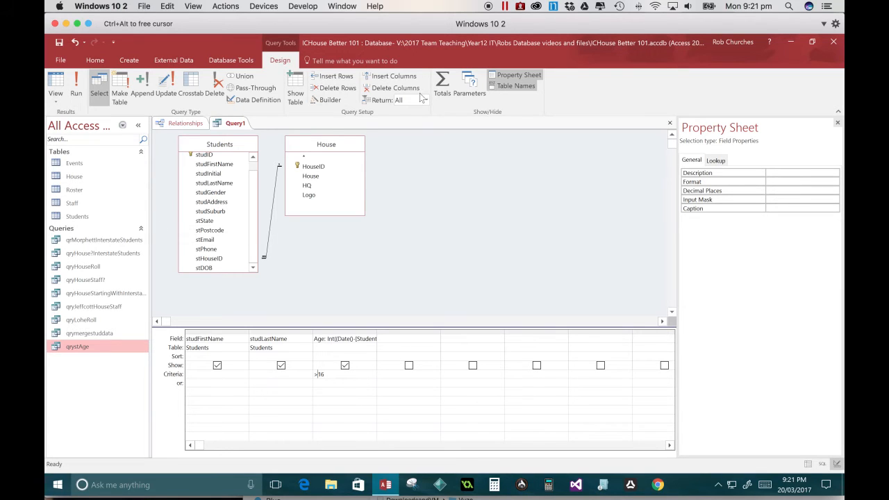
Add the House field from the House table to the query and give it the parameter criterion [Enter House]
double_click(310, 177)
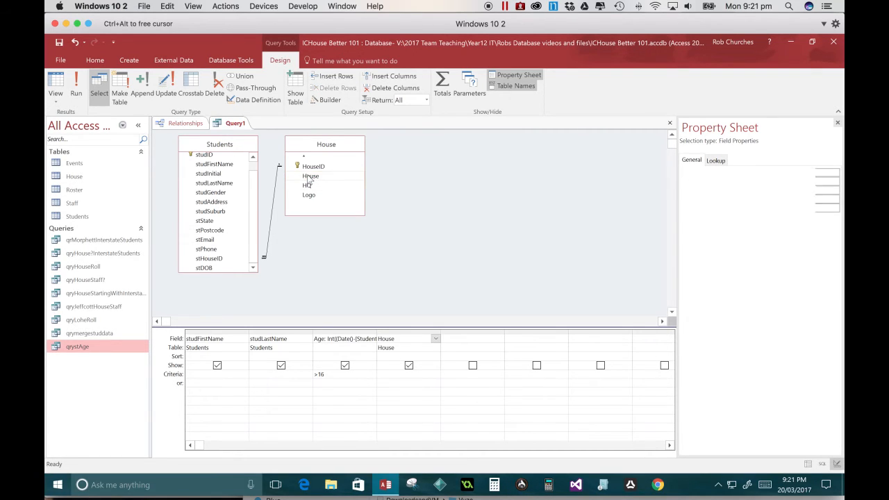
click(386, 375)
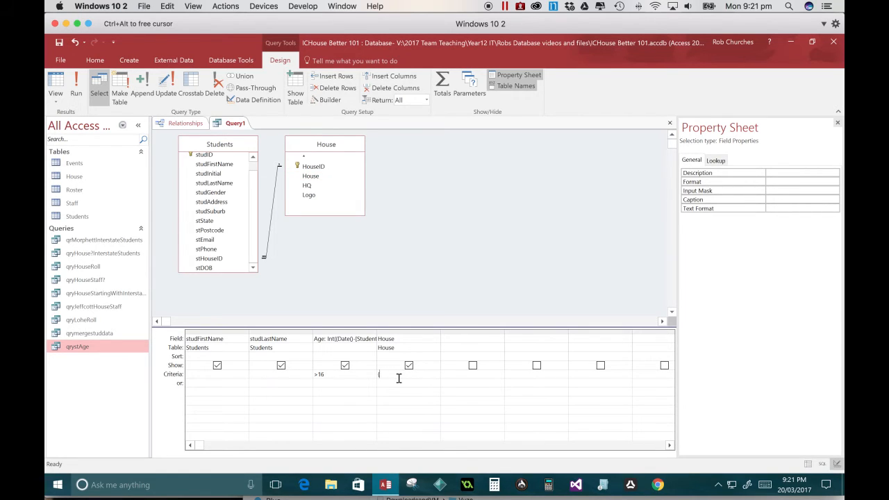
text([Enter House])
click(401, 421)
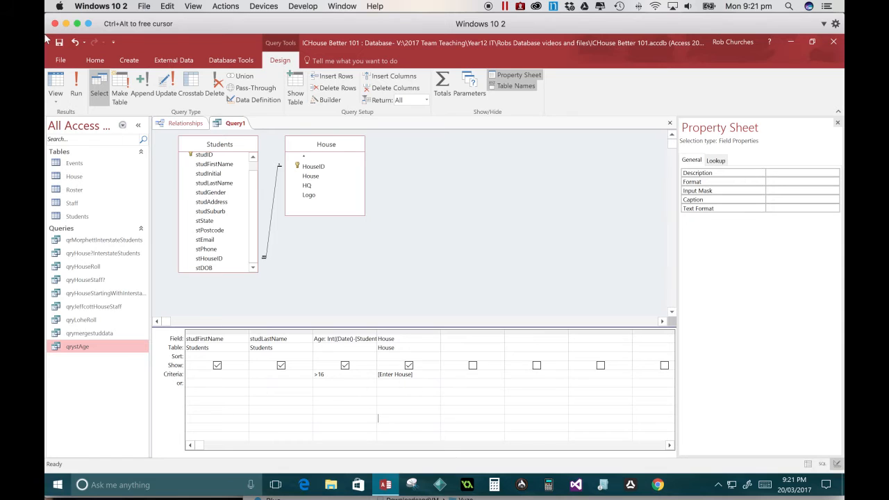
Run the parameter query for the house jeffcott and return to Design View
click(56, 87)
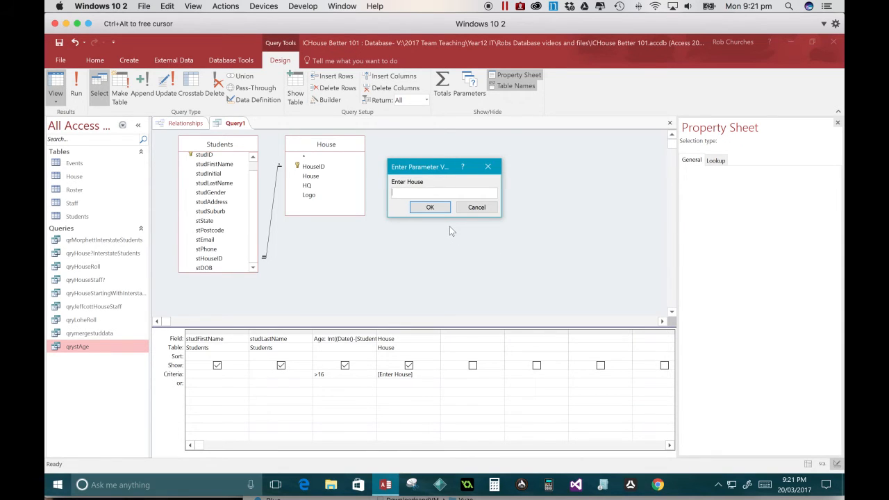
text(jeffcott)
key(Return)
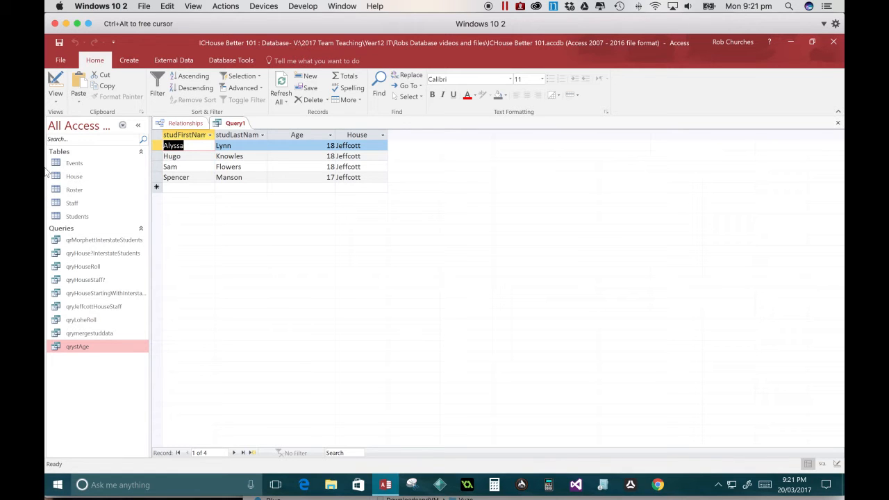
click(55, 98)
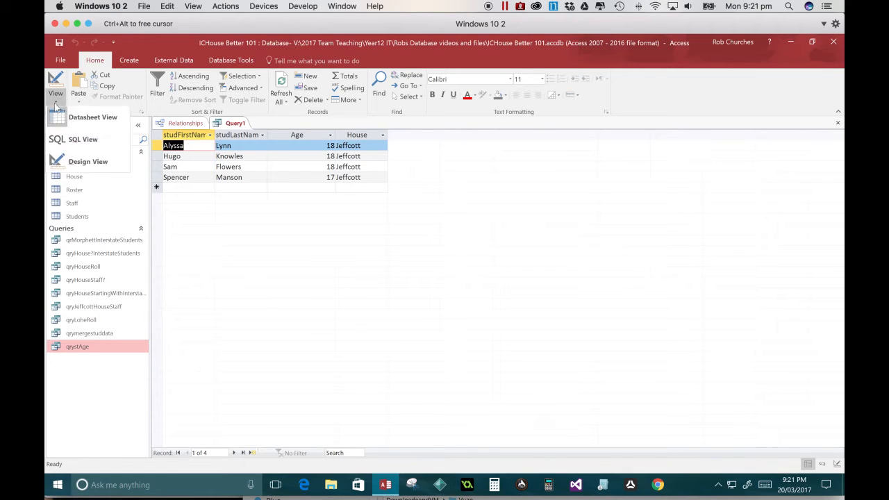
click(73, 162)
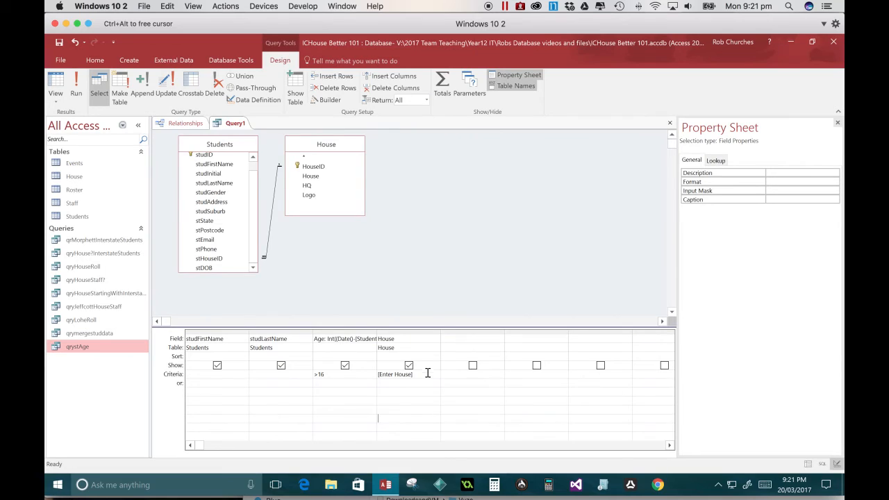
Replace the Age field's criterion with between 15 and 17
click(316, 374)
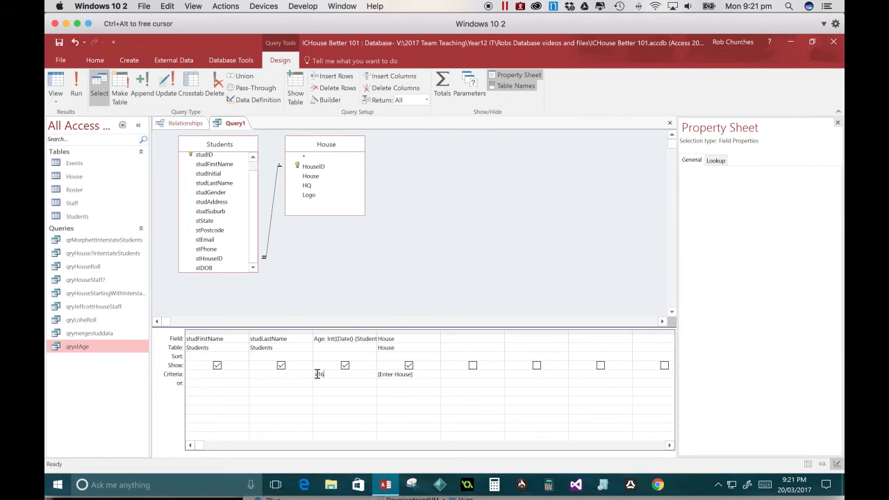
drag(317, 374, 261, 375)
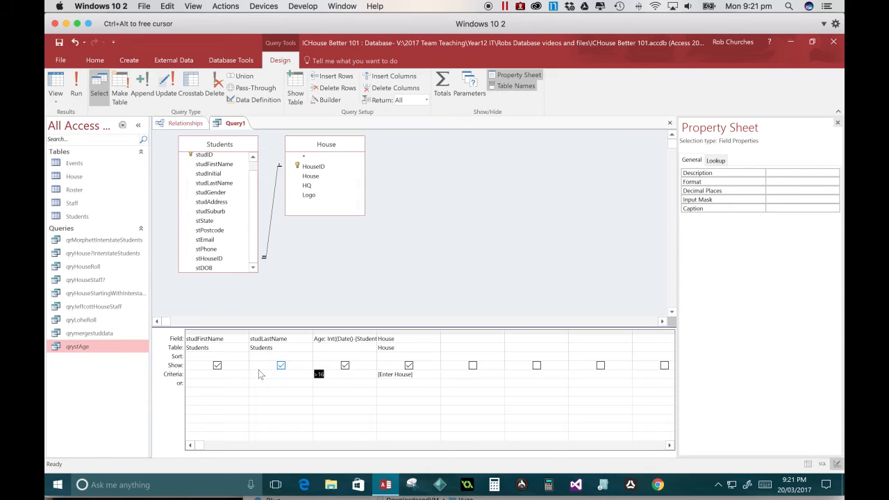
text(between 15 and 17)
click(312, 408)
Run the parameter query for the house lohe and return to Design View
click(56, 85)
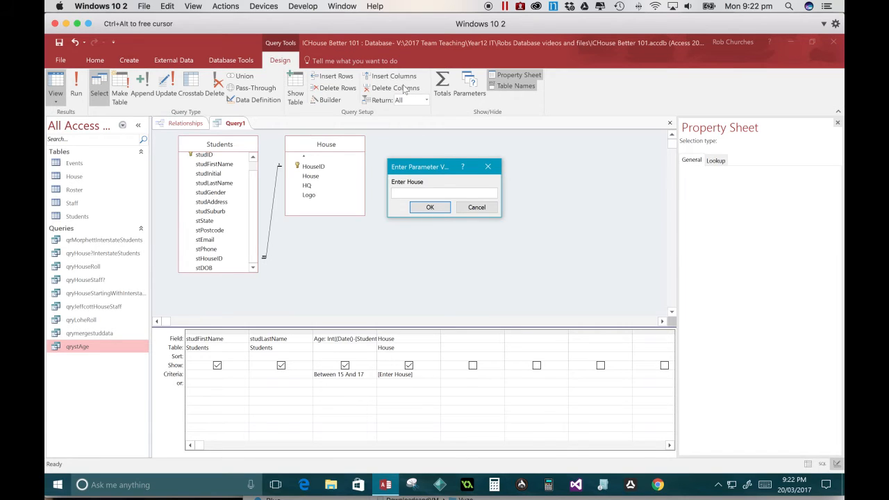
text(lohe)
key(Return)
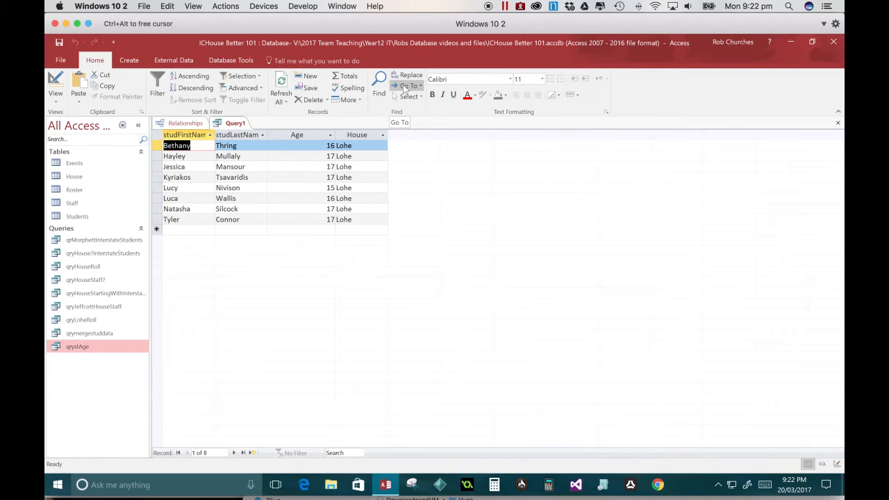
click(55, 102)
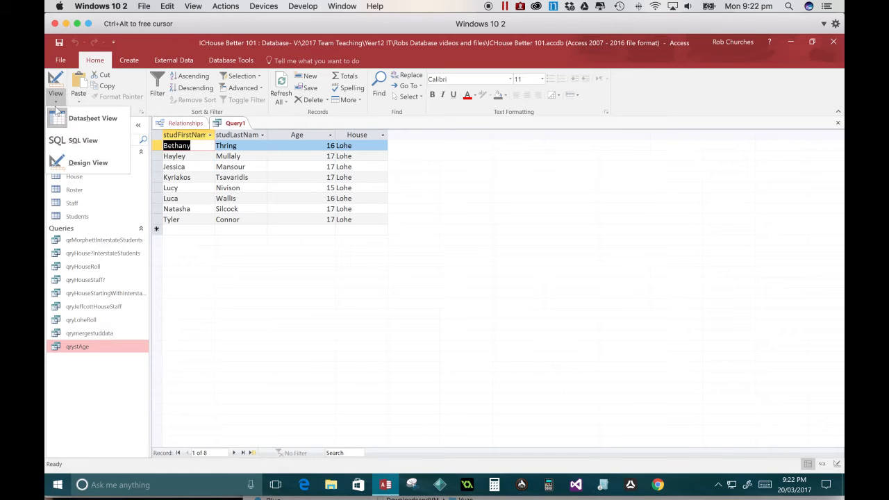
click(88, 164)
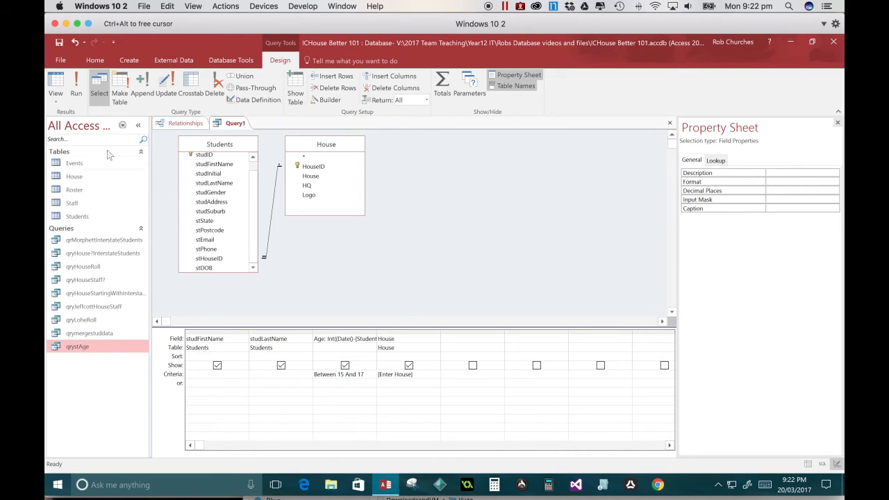
Save the query as qryHousestuds?between 15and17
click(59, 43)
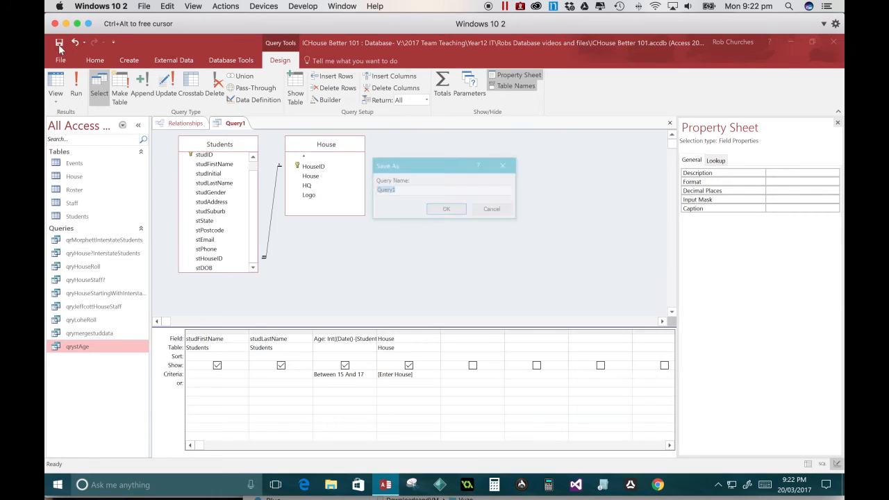
text(qry)
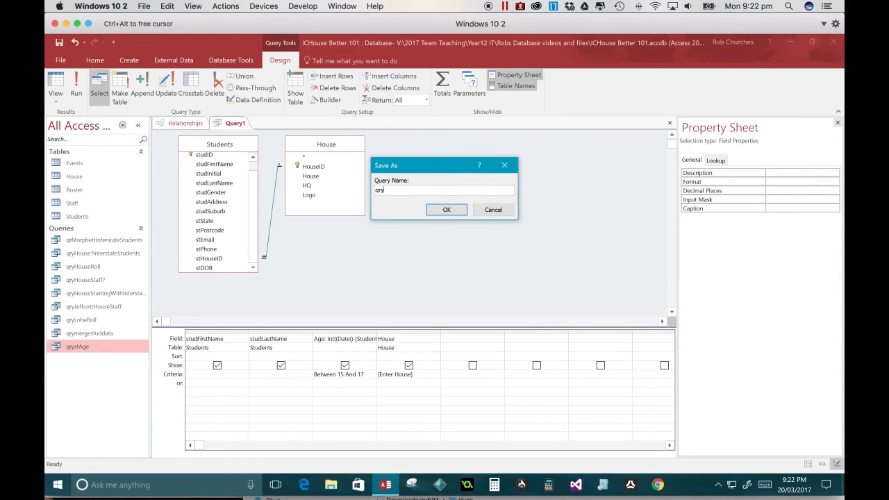
text(Housestud)
text(between 15and17)
key(Return)
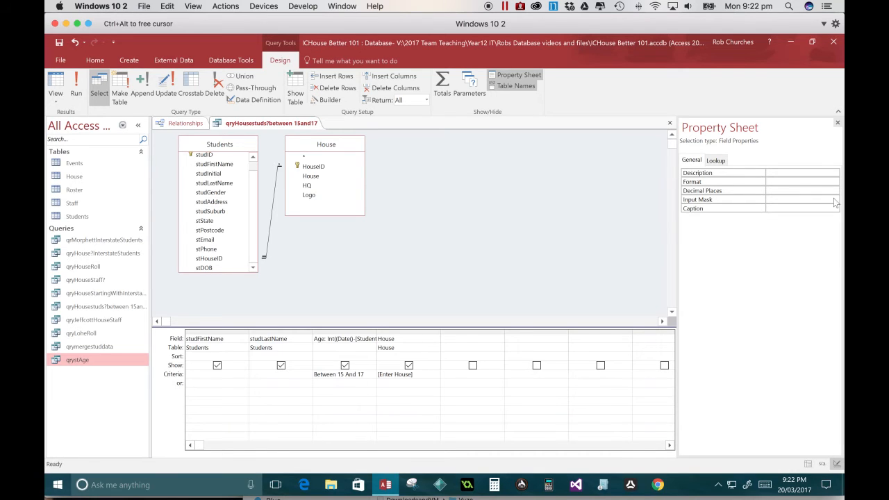
Close the query and reopen qryHousestuds?between 15and17 in Design View
click(670, 123)
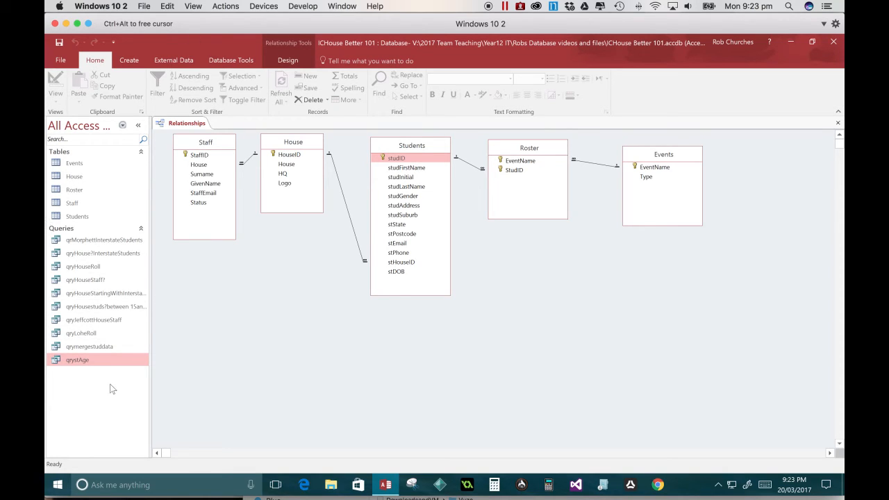
click(96, 310)
right_click(97, 309)
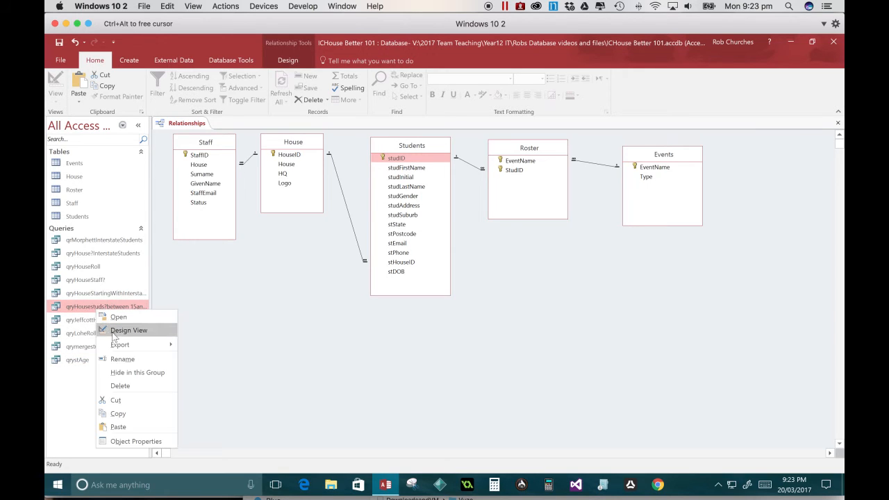
click(113, 332)
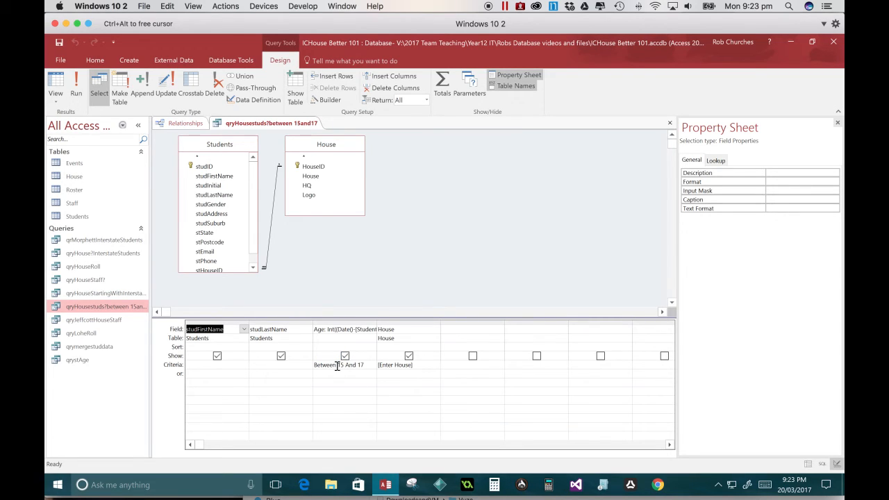
Replace the lower bound in the Age field's criterion with the parameter [enter lowest age]
click(340, 365)
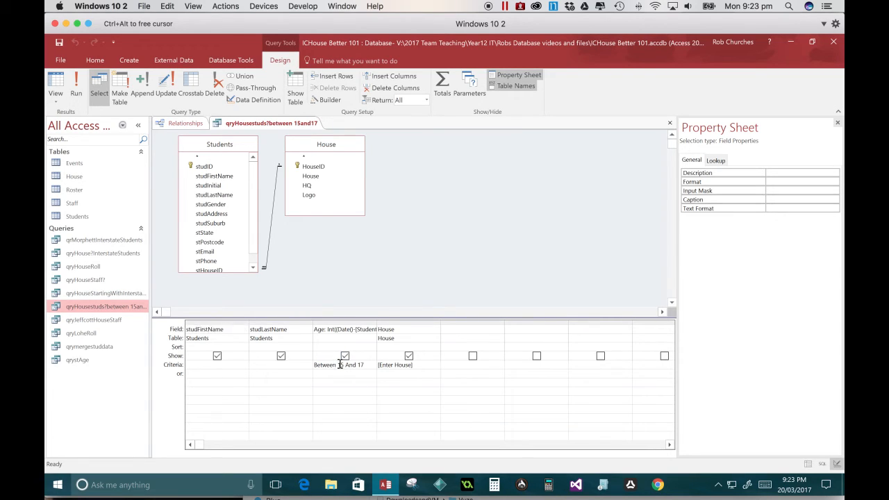
double_click(339, 365)
key(BackSpace)
text([enter lower)
key(BackSpace)
text(st age])
Replace the upper bound in the Age field's criterion with the parameter [enter highest age] in the Zoom window
right_click(317, 366)
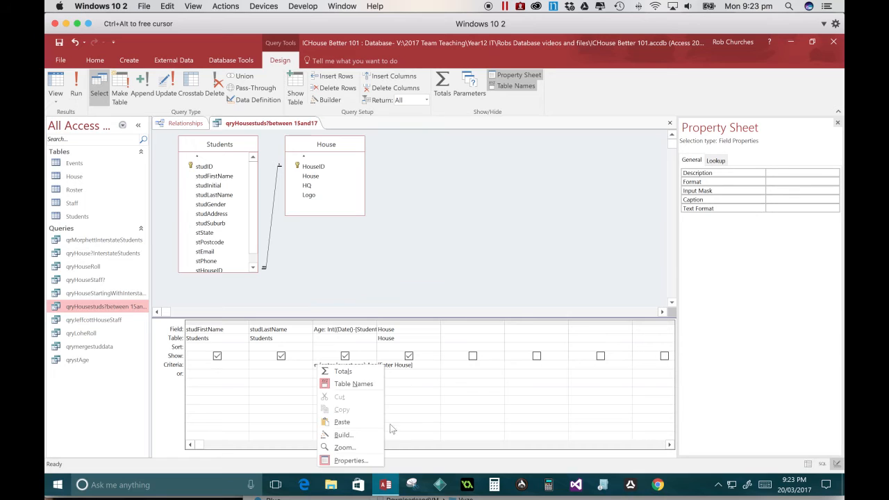
click(344, 447)
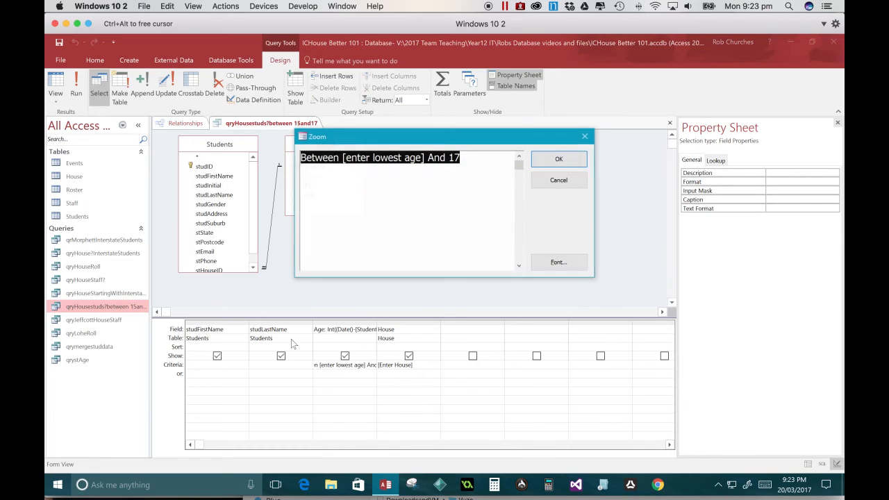
click(368, 216)
drag(461, 157, 450, 158)
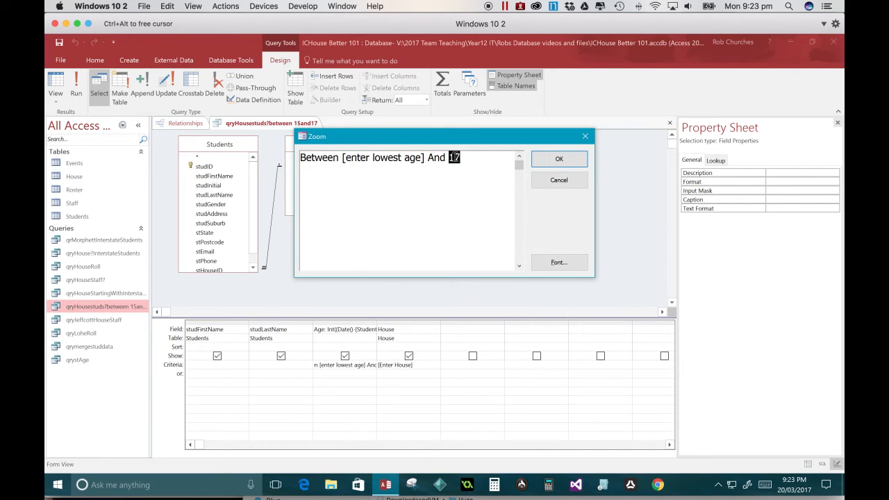
text([enter highest )
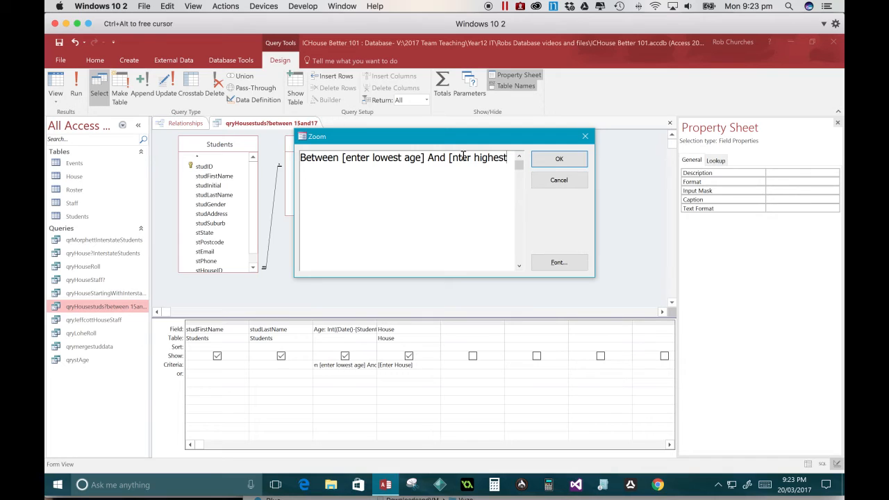
text(age)
click(450, 157)
text(e)
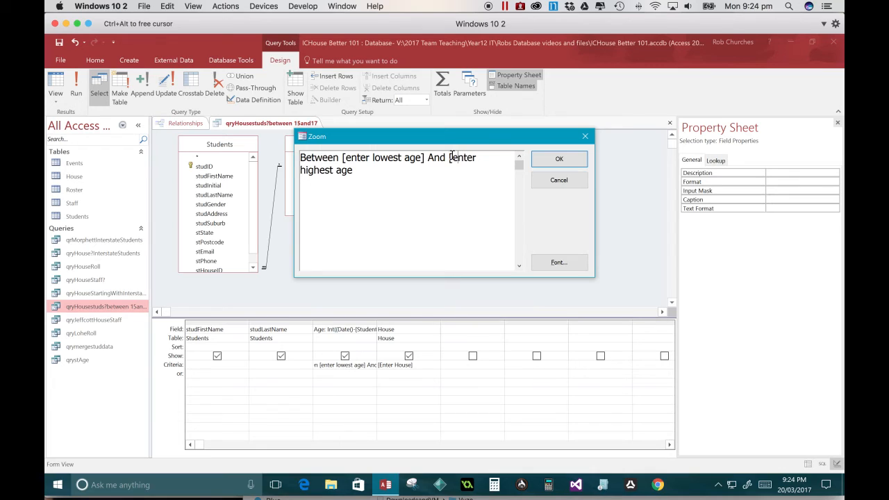
click(362, 170)
text(])
click(542, 167)
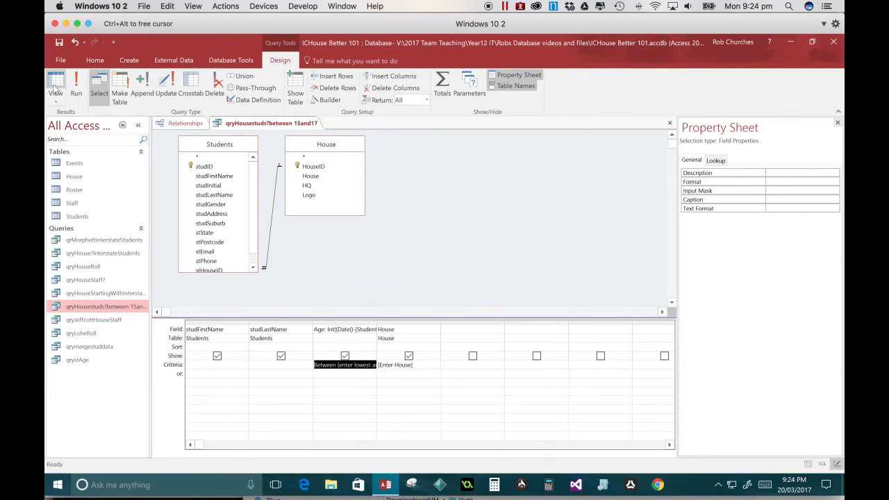
Change the House field's criterion to Like [Enter House] & "*" in the Zoom window
click(378, 365)
right_click(381, 365)
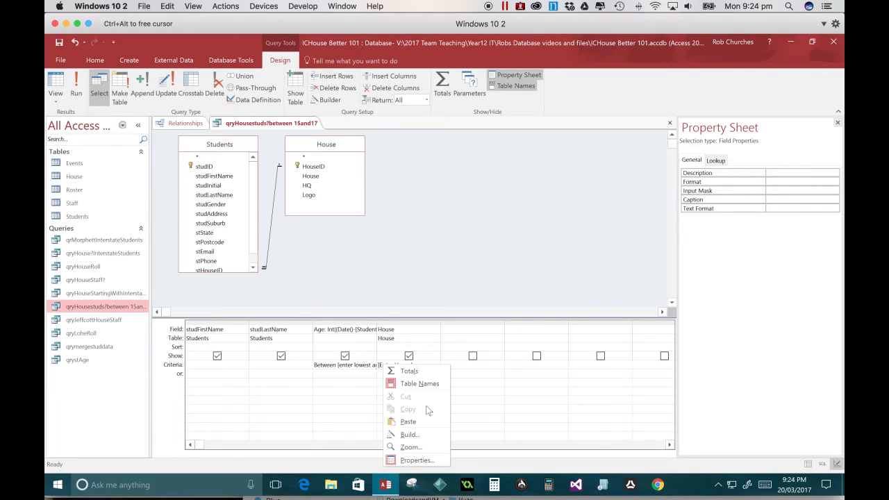
click(411, 447)
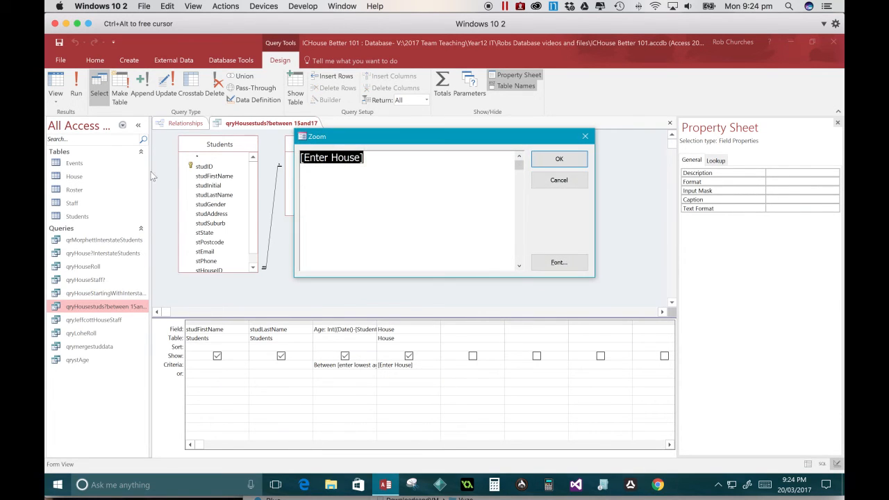
click(332, 157)
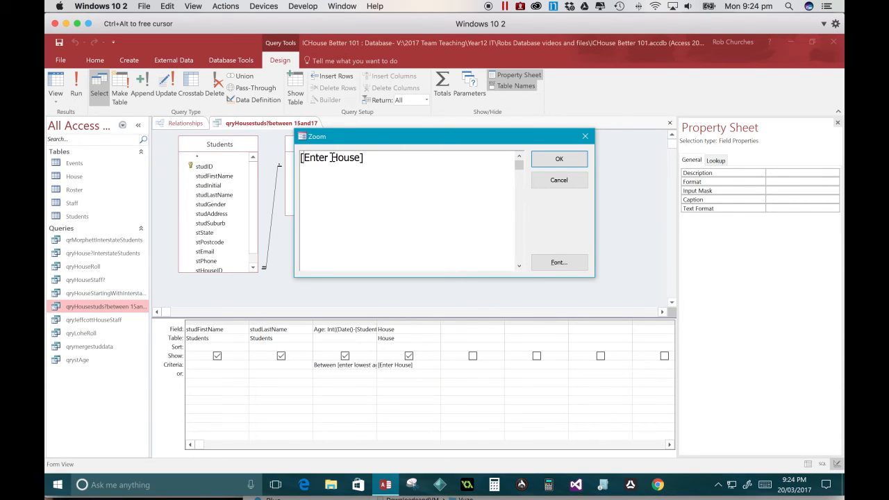
text(like)
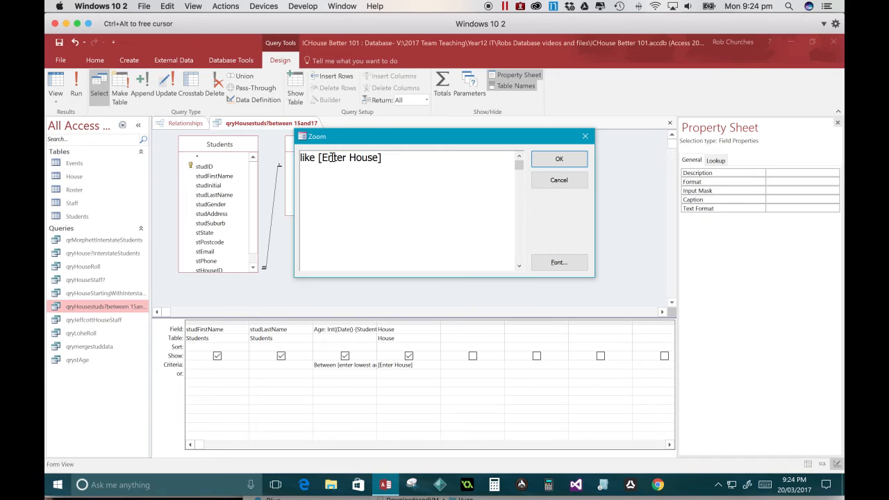
text(& *)
click(560, 160)
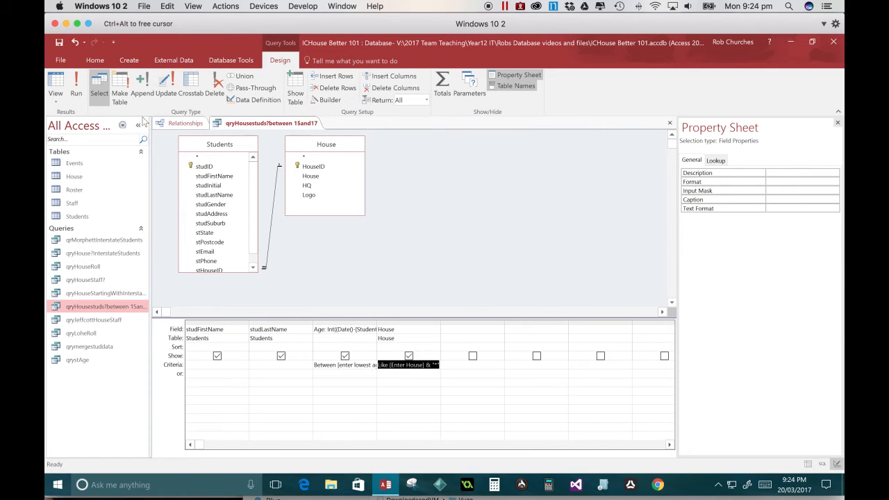
click(57, 60)
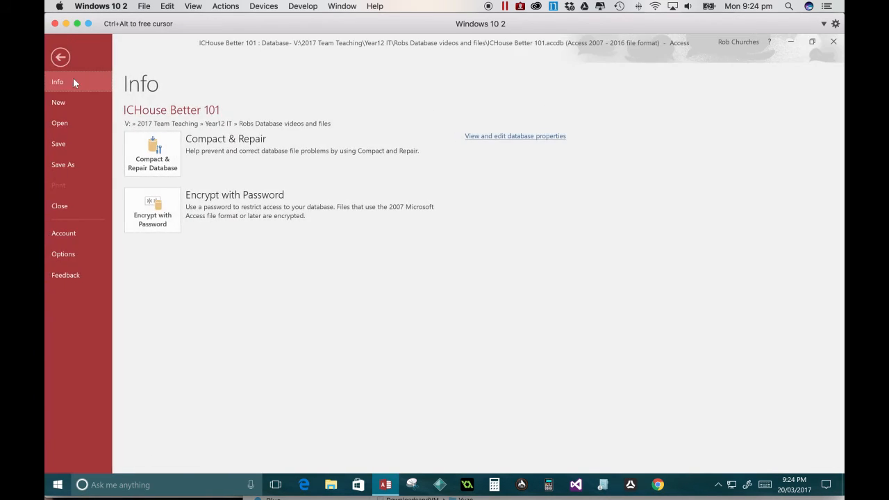
click(89, 161)
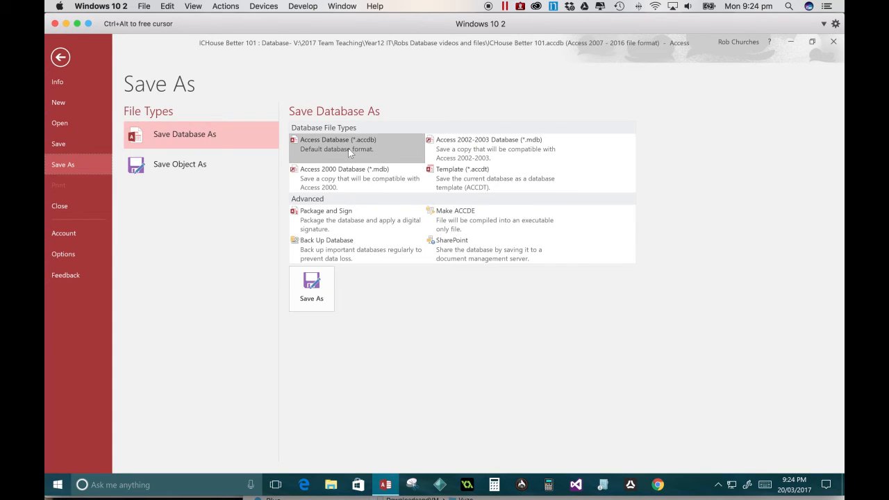
click(58, 63)
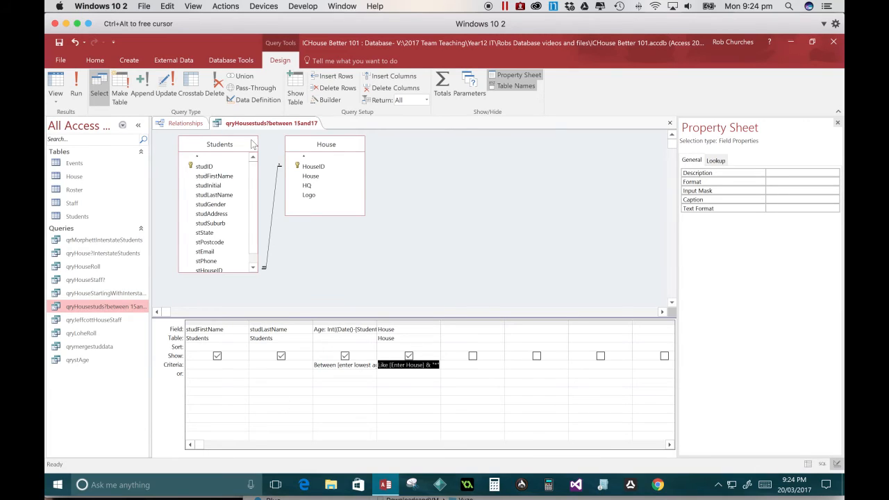
click(68, 64)
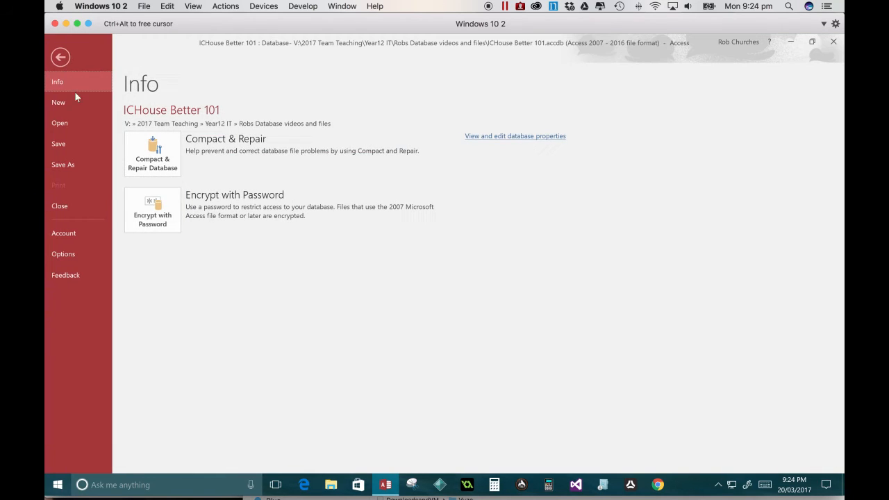
click(57, 61)
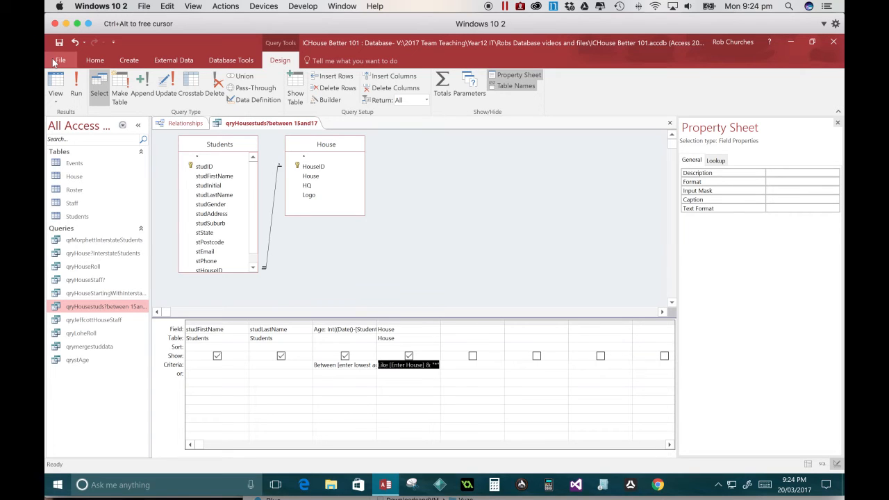
click(56, 61)
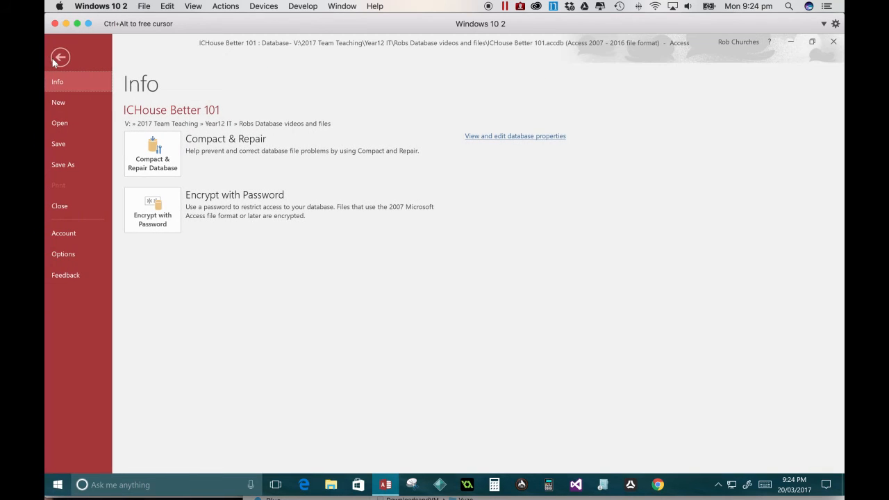
click(65, 168)
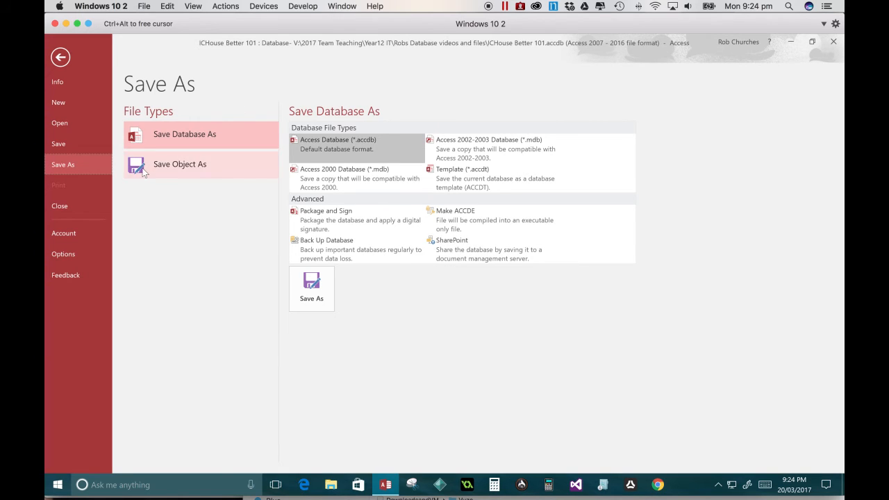
click(164, 170)
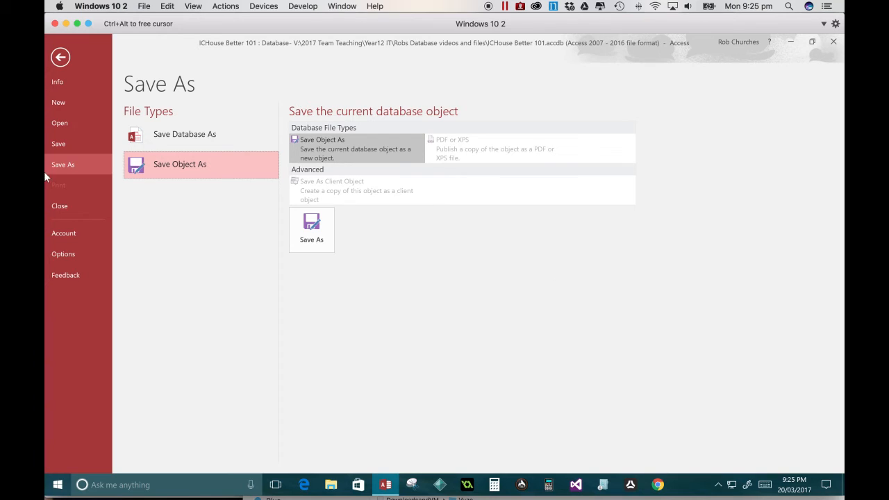
click(61, 57)
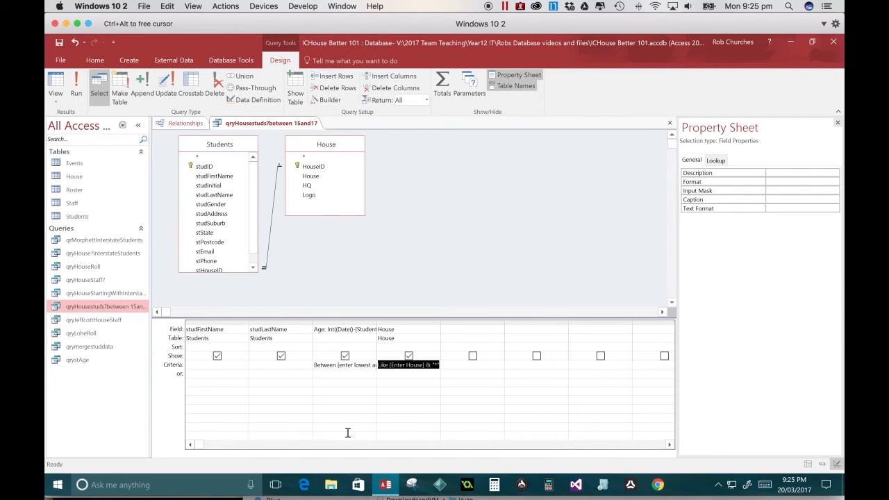
click(421, 409)
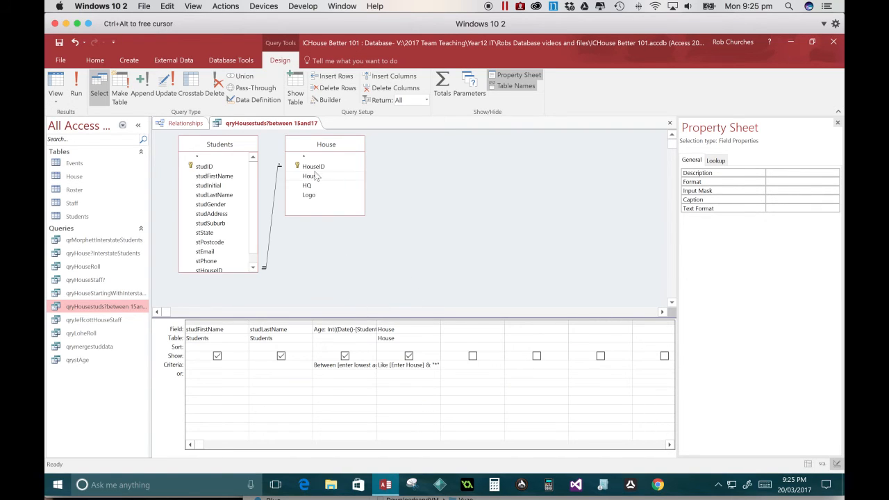
click(65, 60)
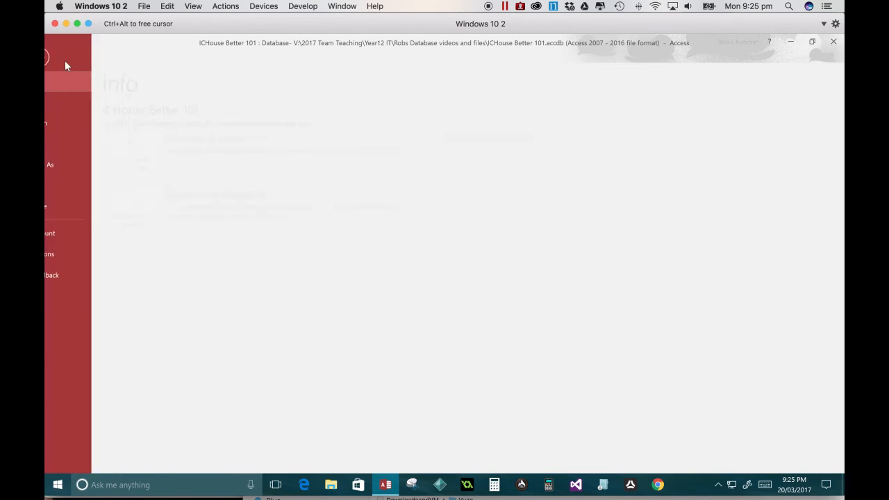
click(72, 168)
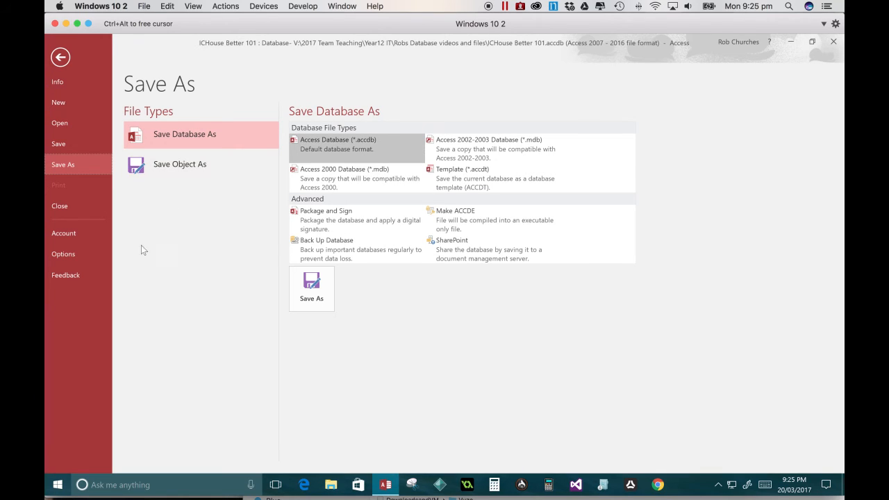
click(61, 58)
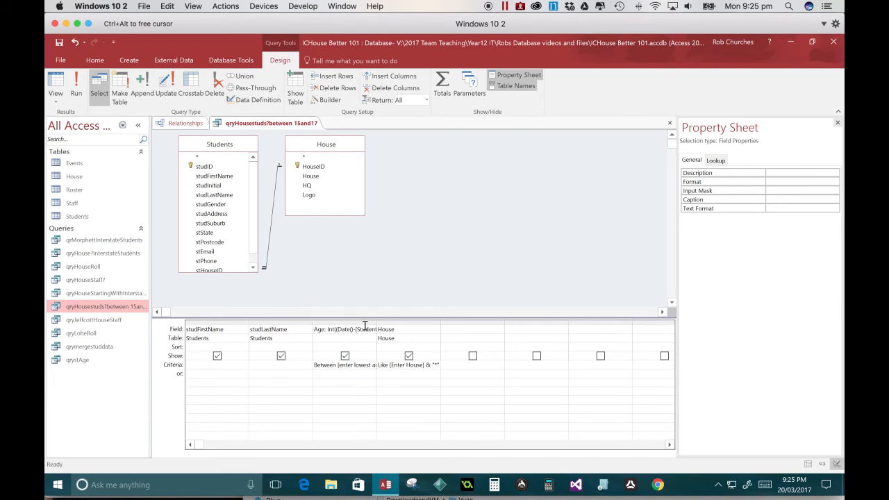
Run the query, supplying a lowest age, a highest age and the house Lohe as its parameter values
click(55, 87)
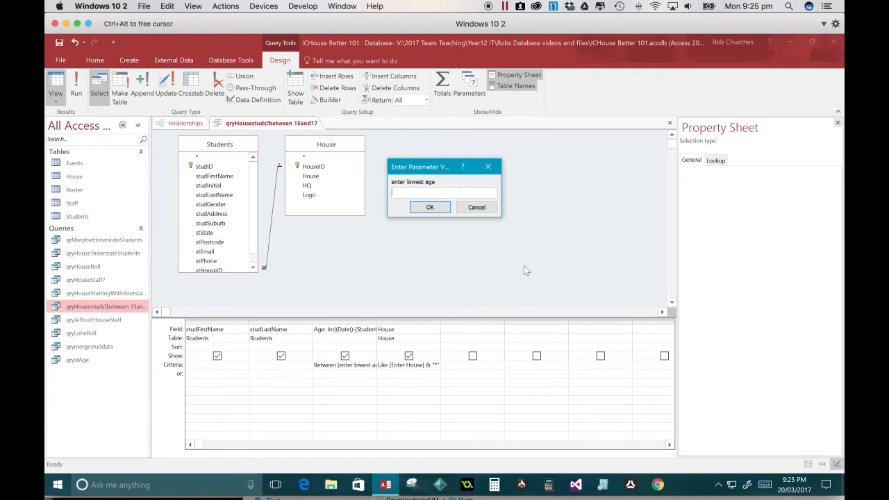
text(15)
key(Return)
key(Return)
key(Return)
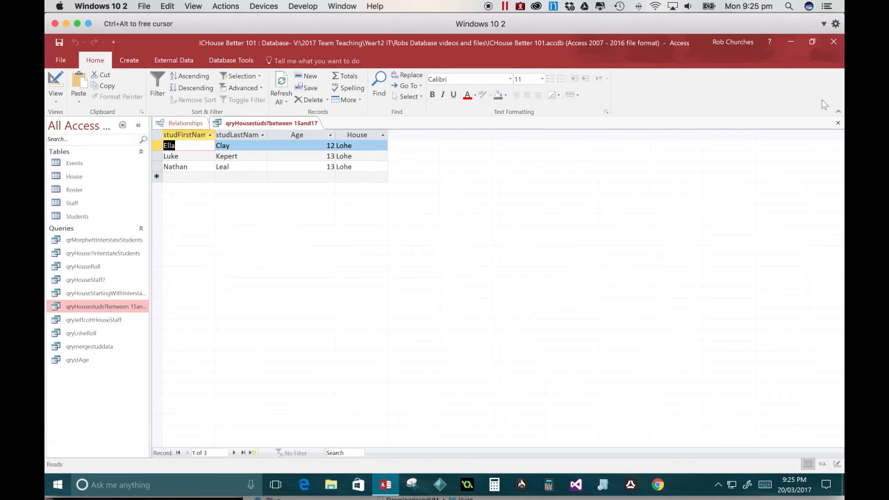
Close the query with its design changes saved and reopen it in Design View
click(837, 123)
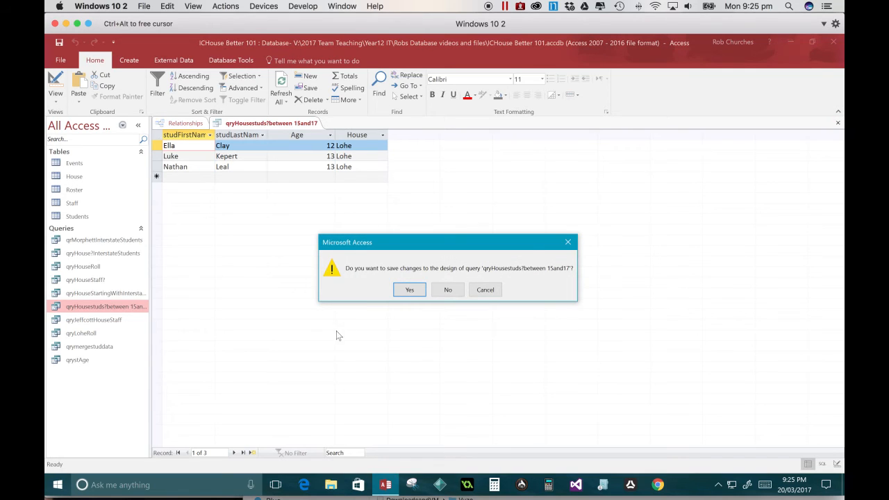
click(410, 290)
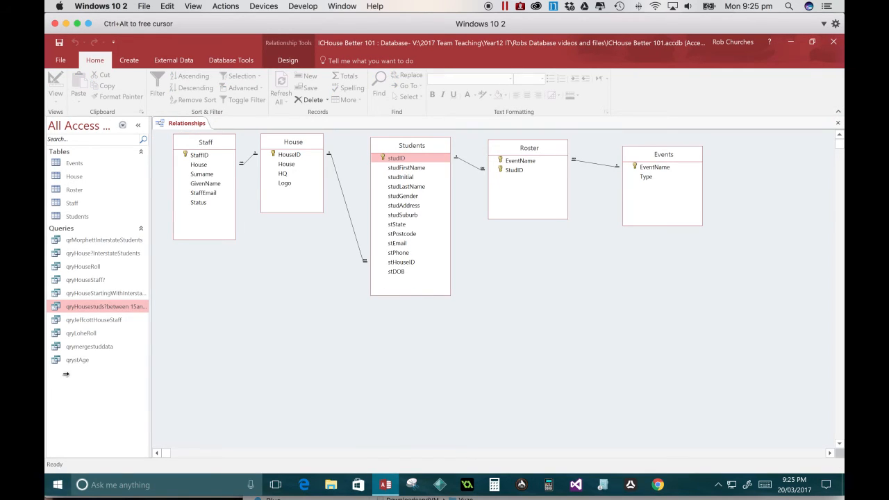
click(82, 311)
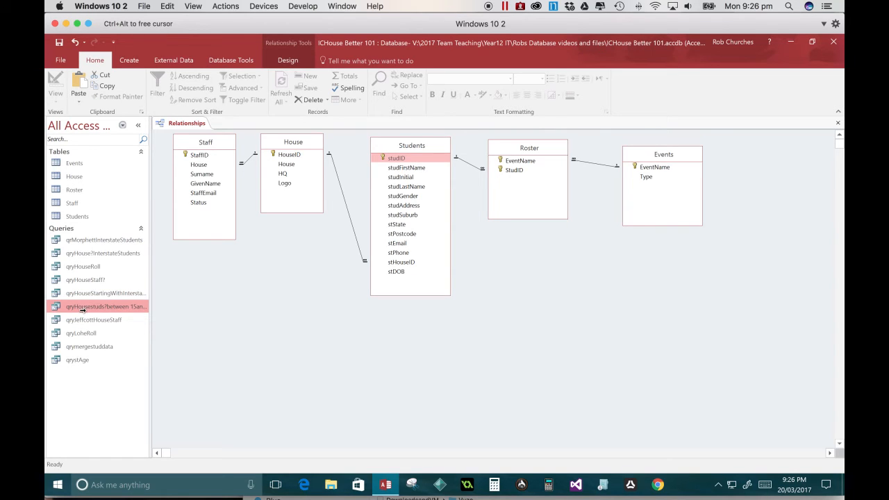
right_click(78, 306)
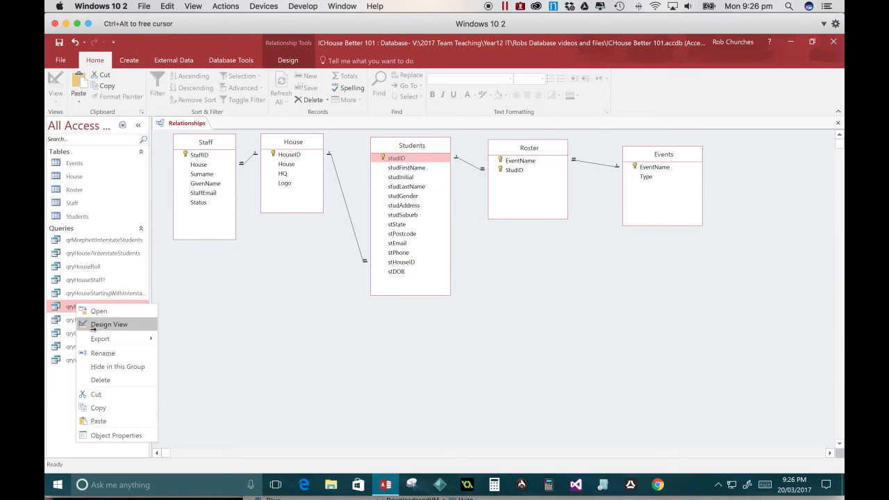
click(93, 328)
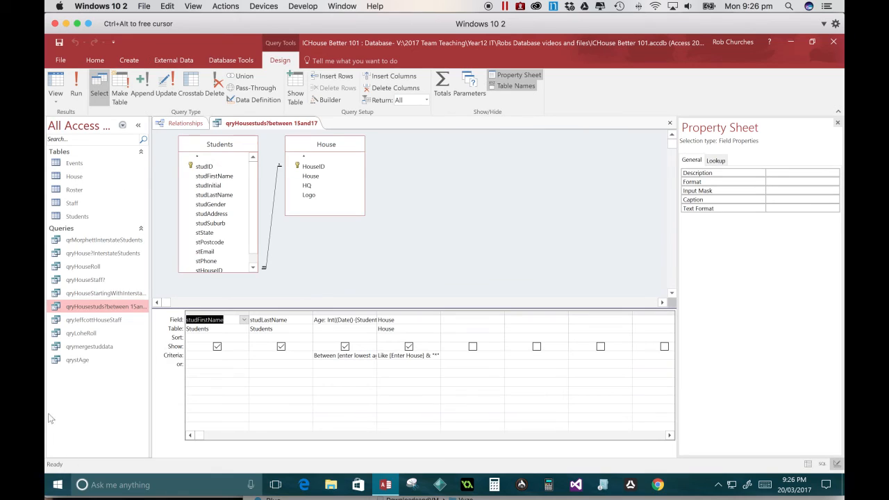
Try to rename the query qryHousestuds?between 15and17 while it is open
right_click(106, 306)
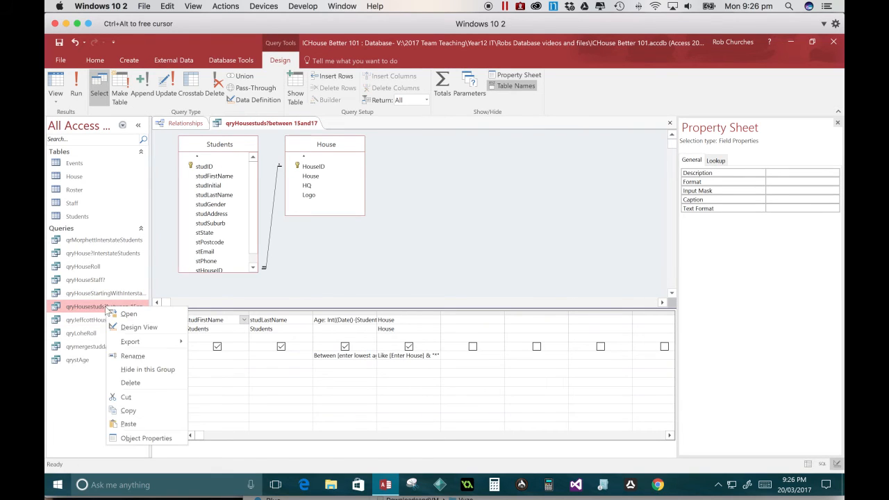
click(132, 355)
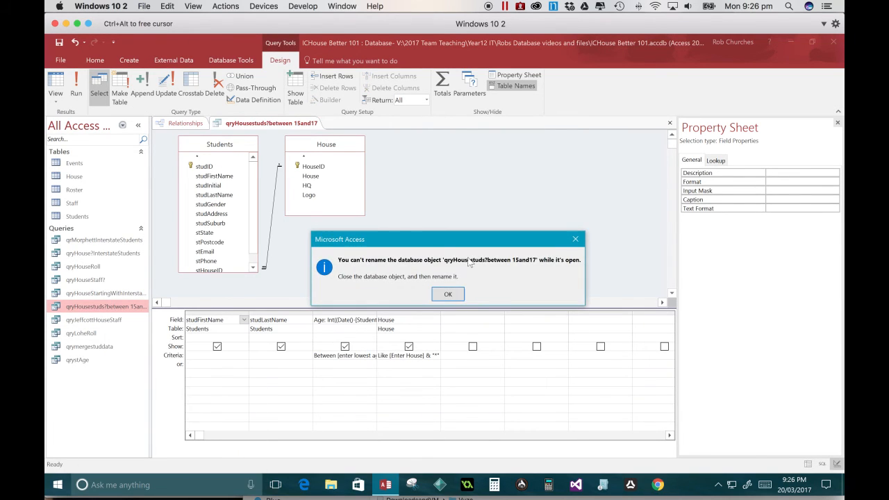
click(440, 297)
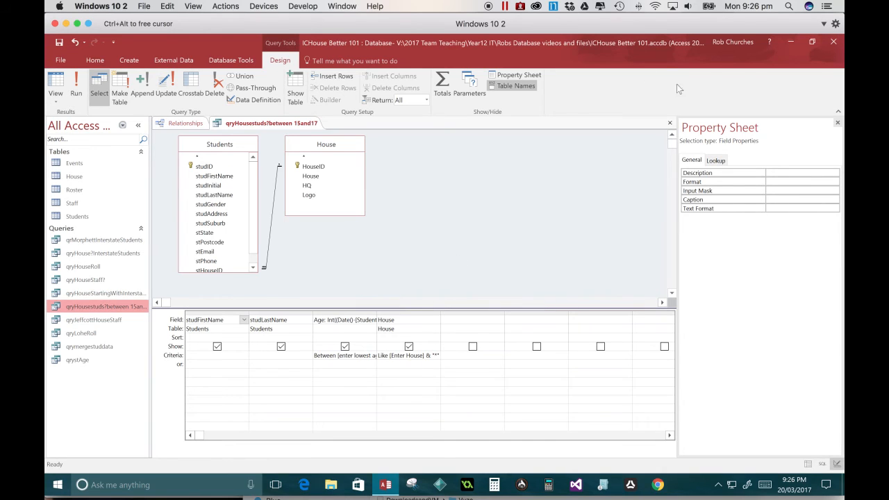
Close the open query and rename it as qryHousestudsagethreshold?
click(670, 123)
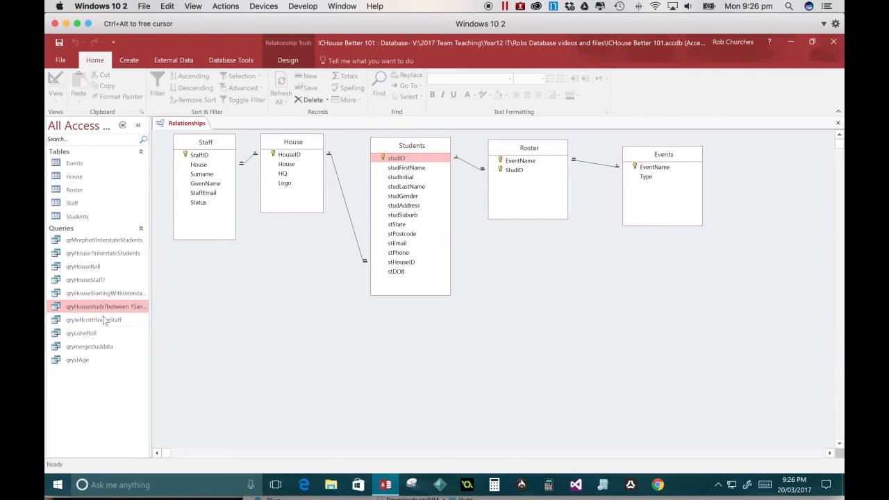
right_click(84, 306)
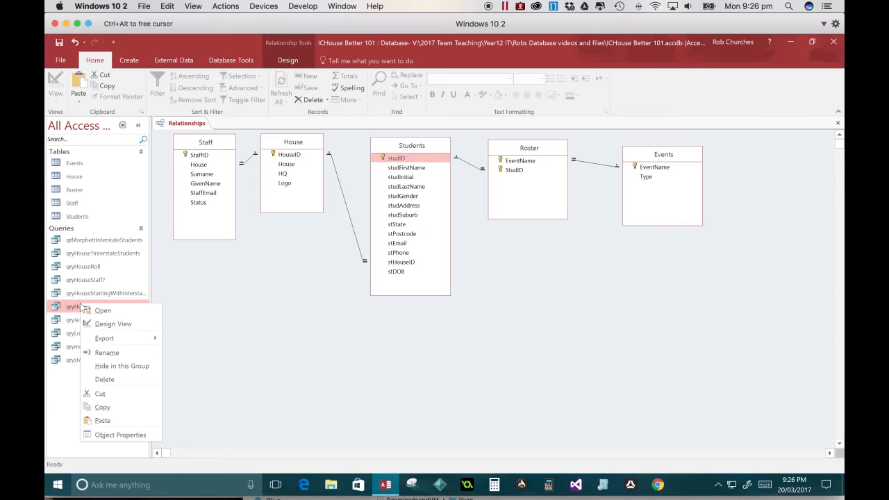
click(104, 353)
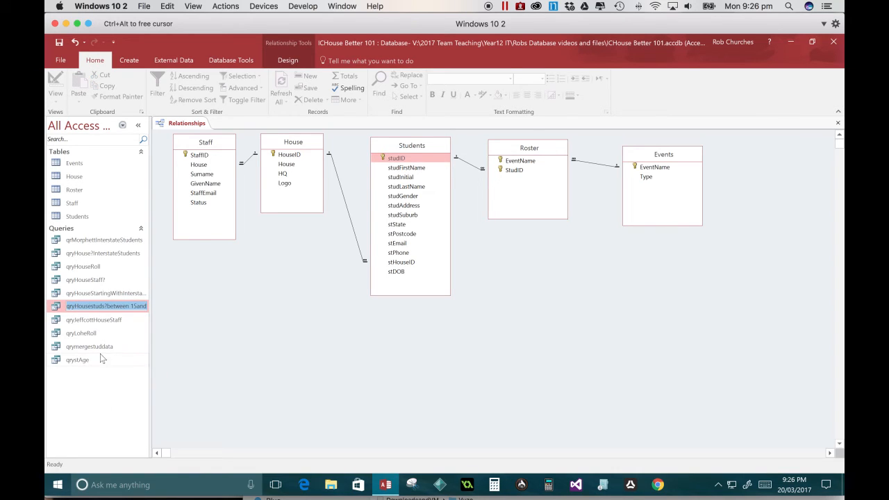
click(99, 306)
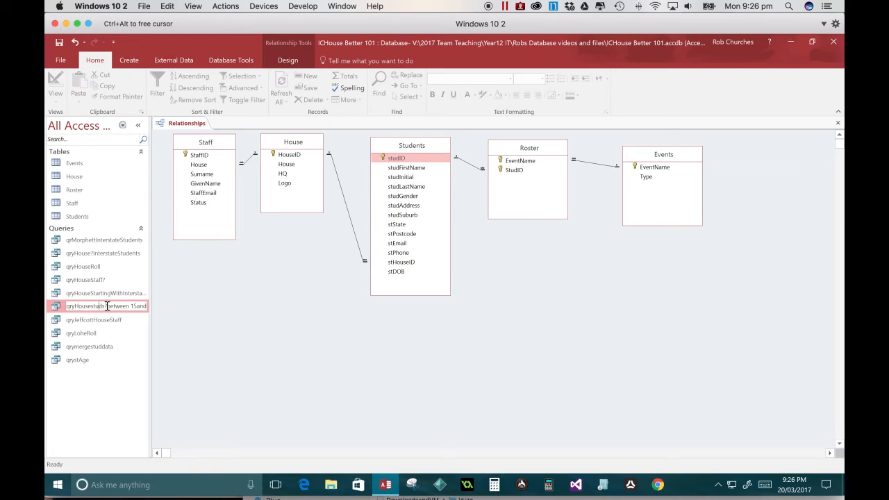
drag(102, 306, 173, 317)
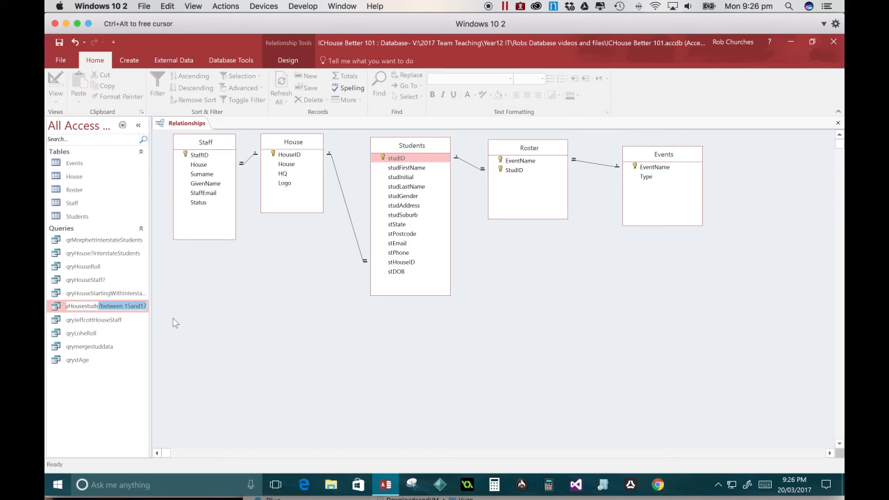
text(ag)
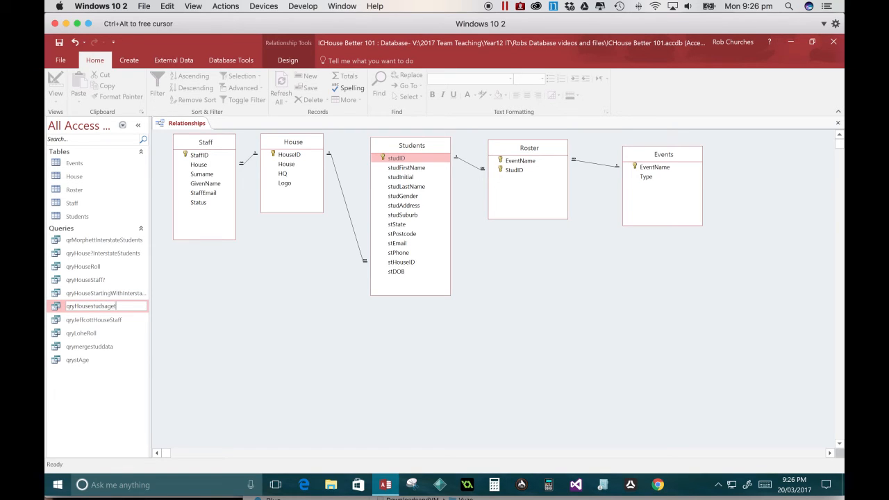
text(ethreshold?)
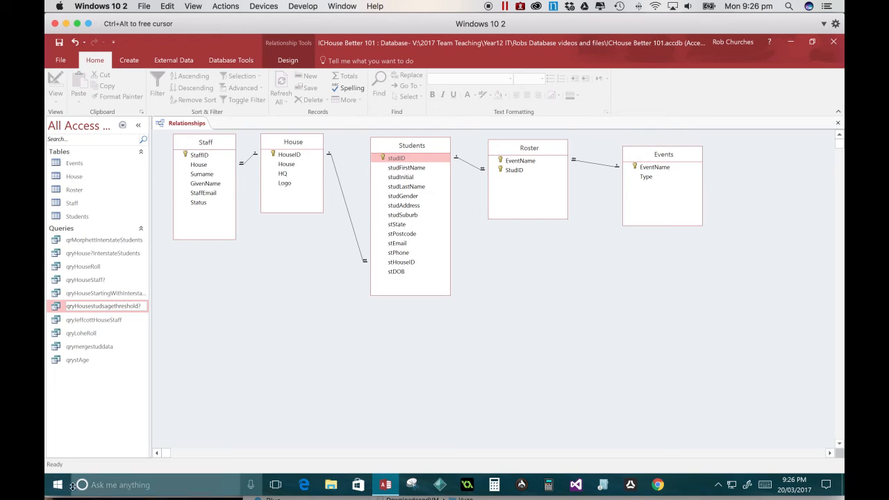
key(Return)
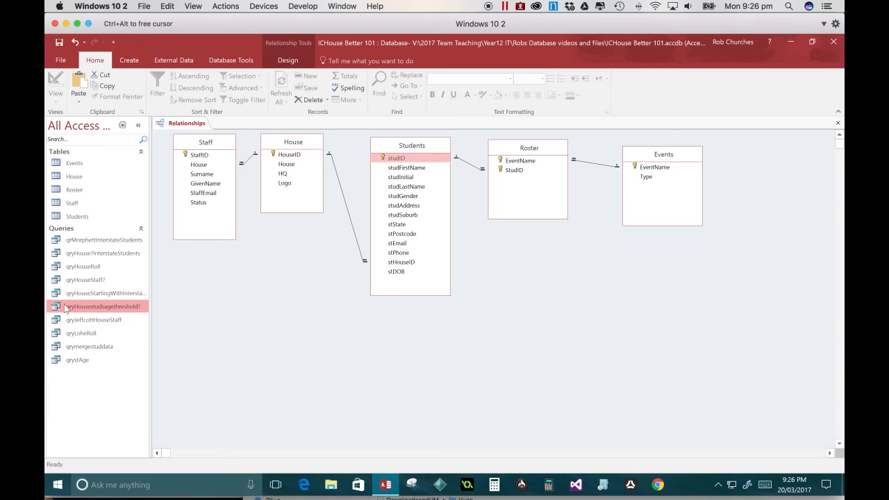
Open qryHousestudsagethreshold? in Design View and widen the Age column to fit its full expression and criterion
right_click(77, 307)
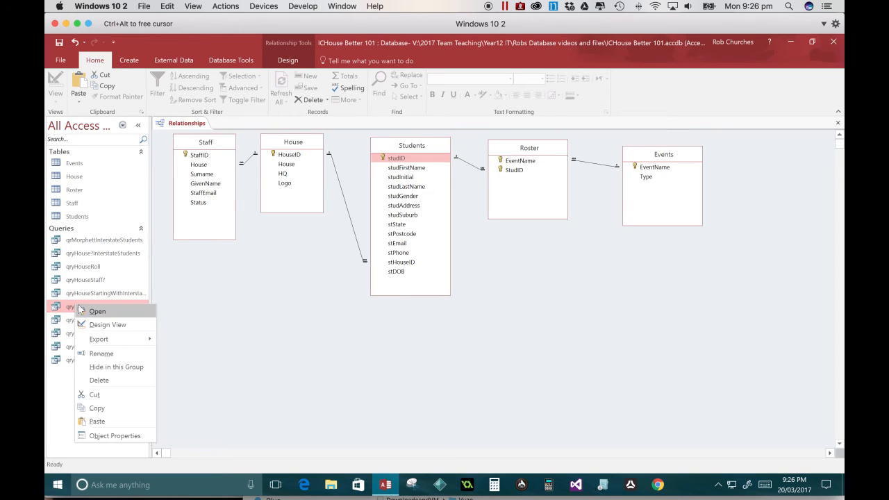
click(86, 320)
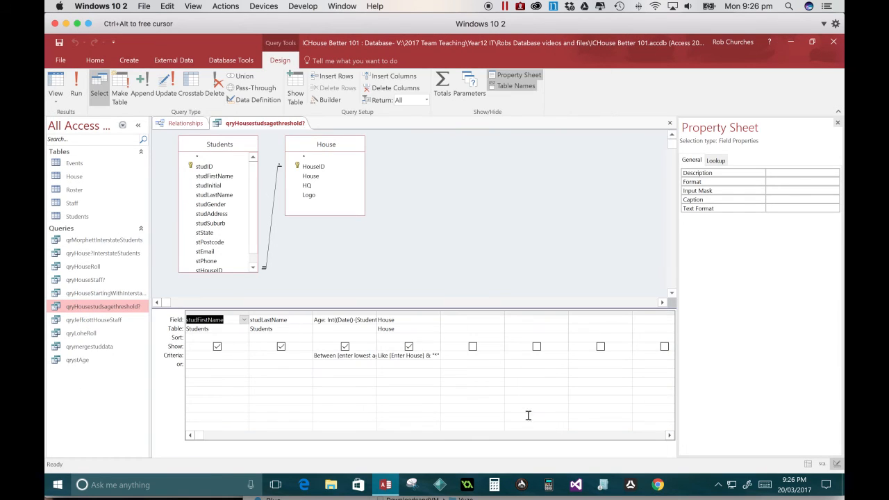
double_click(376, 310)
click(414, 397)
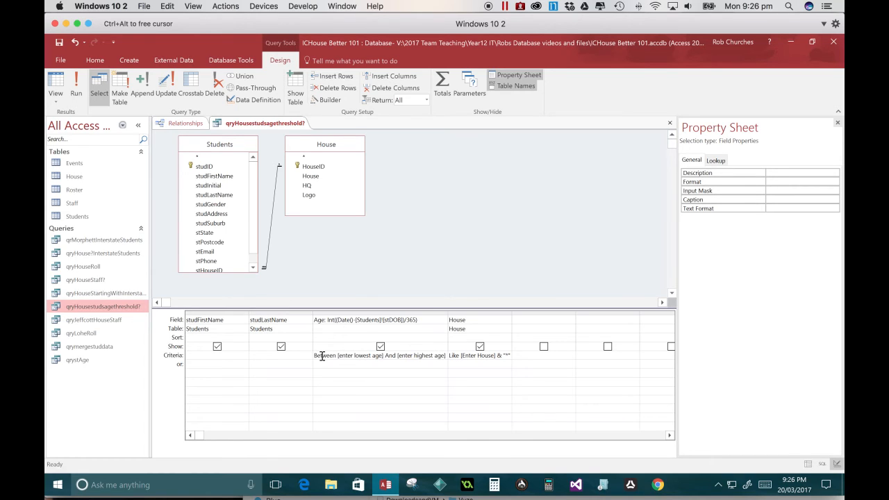
Examine the parameter criteria of the Age and House fields and close the query
drag(323, 356, 428, 356)
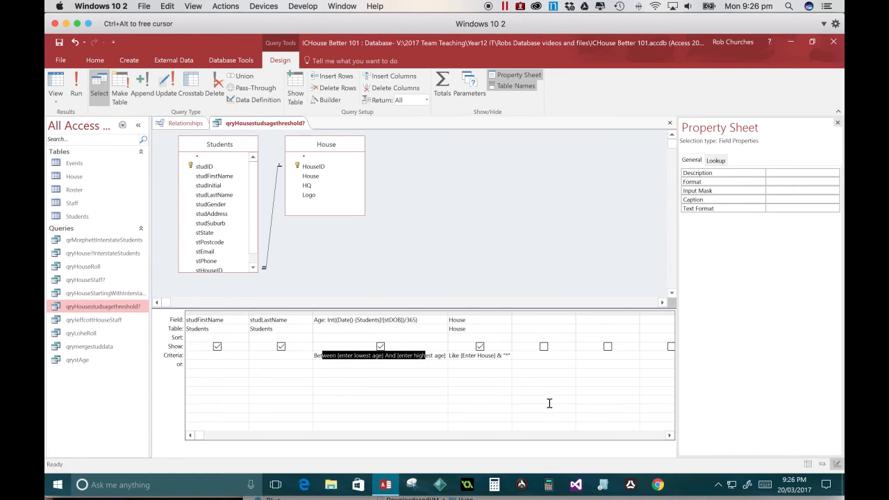
click(493, 384)
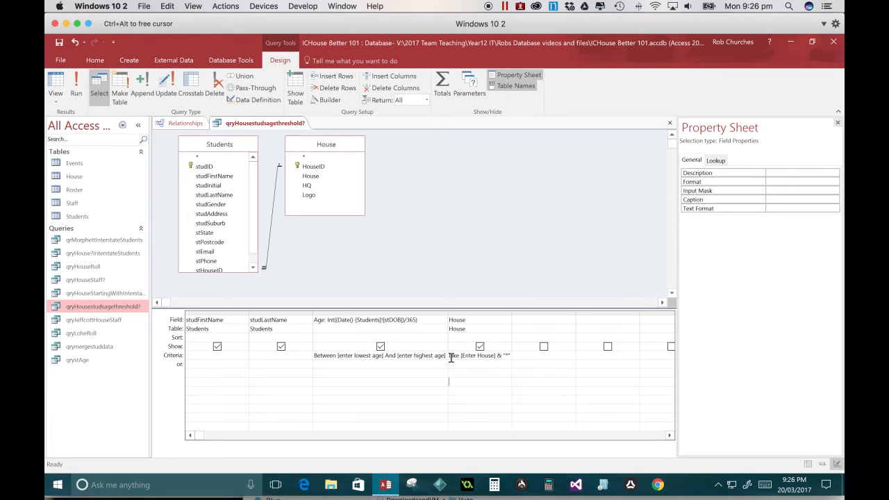
drag(451, 357, 512, 359)
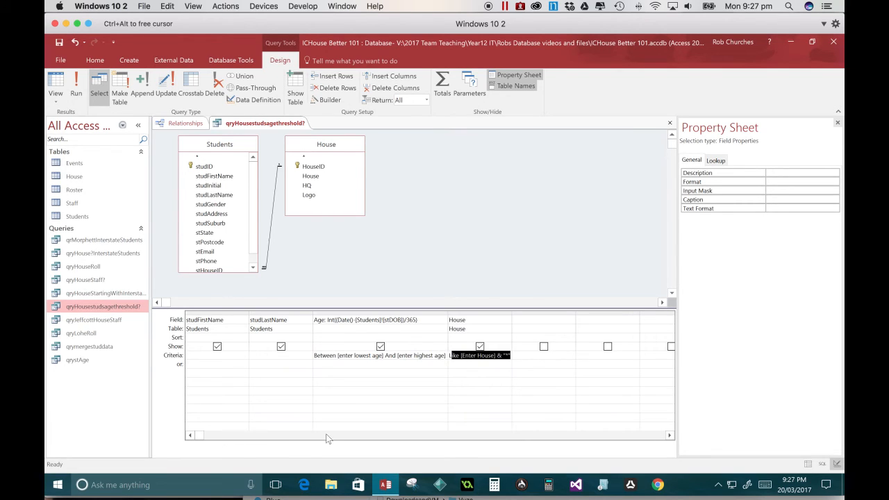
click(338, 401)
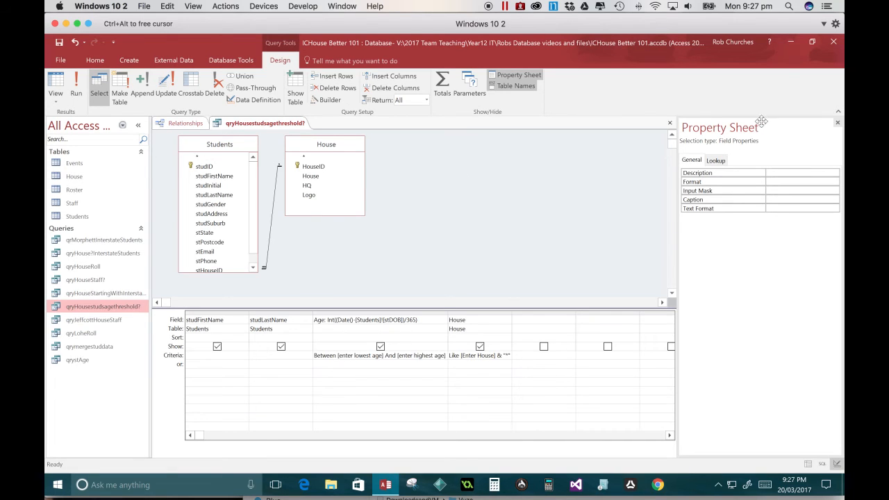
click(668, 124)
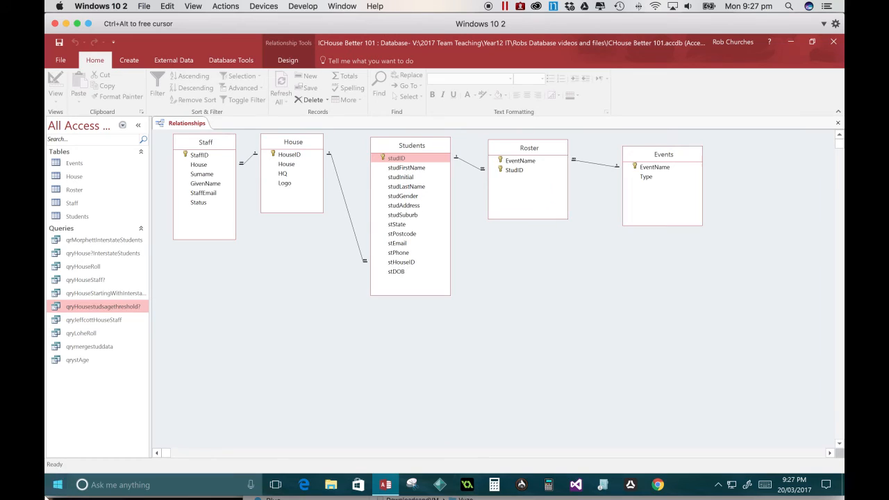
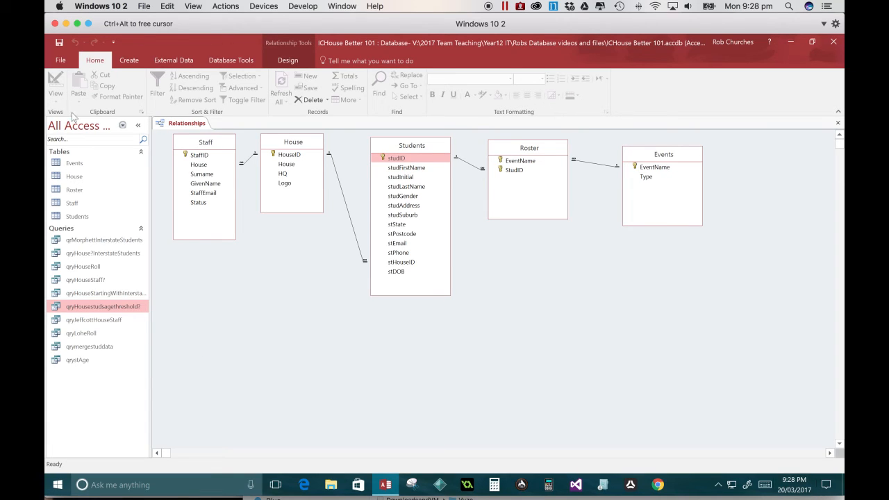
Create a new query in Design View containing the Staff, House and Students tables
click(129, 61)
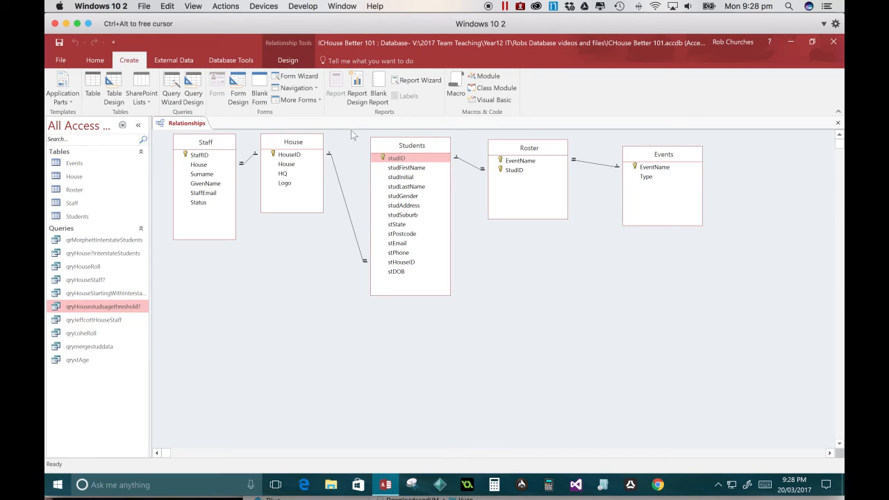
click(281, 143)
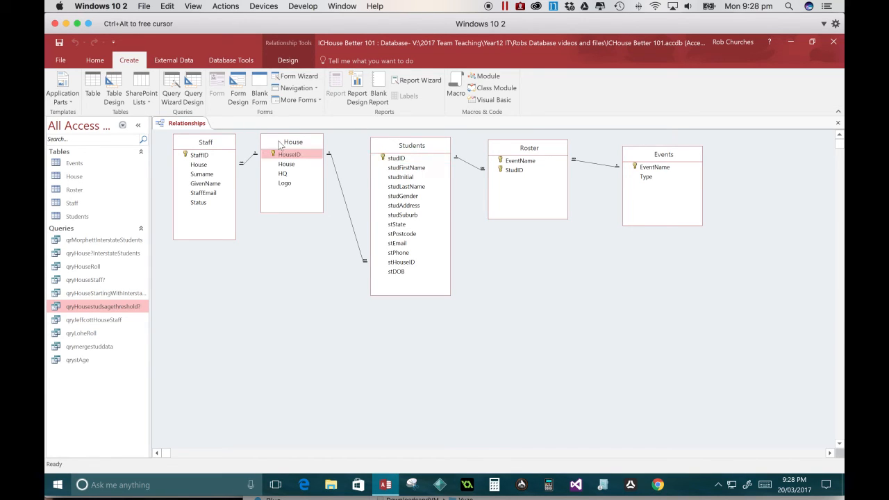
click(189, 143)
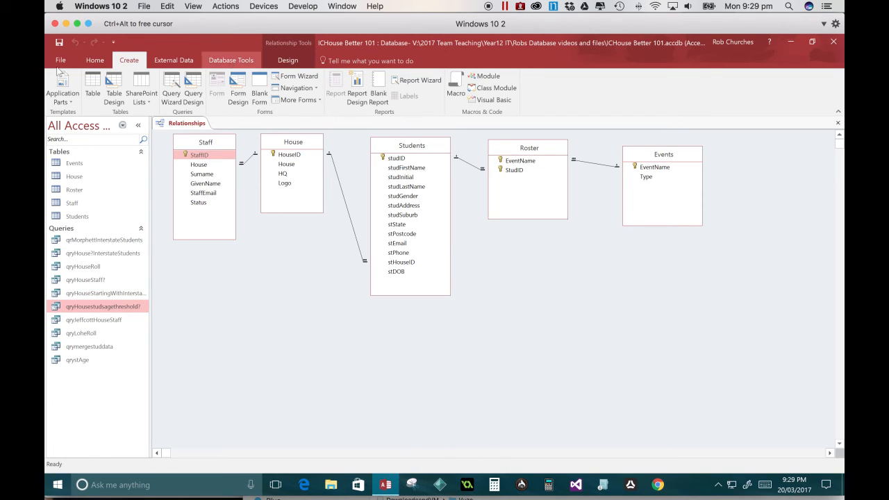
click(194, 90)
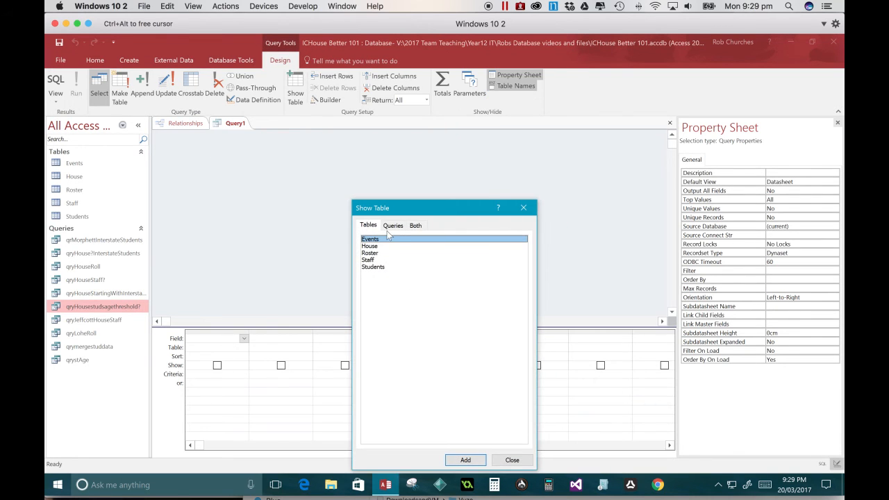
double_click(377, 259)
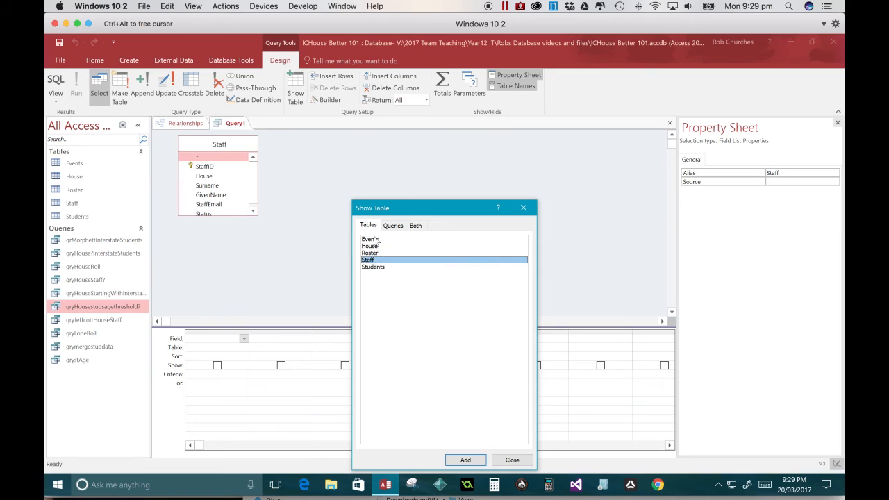
double_click(372, 247)
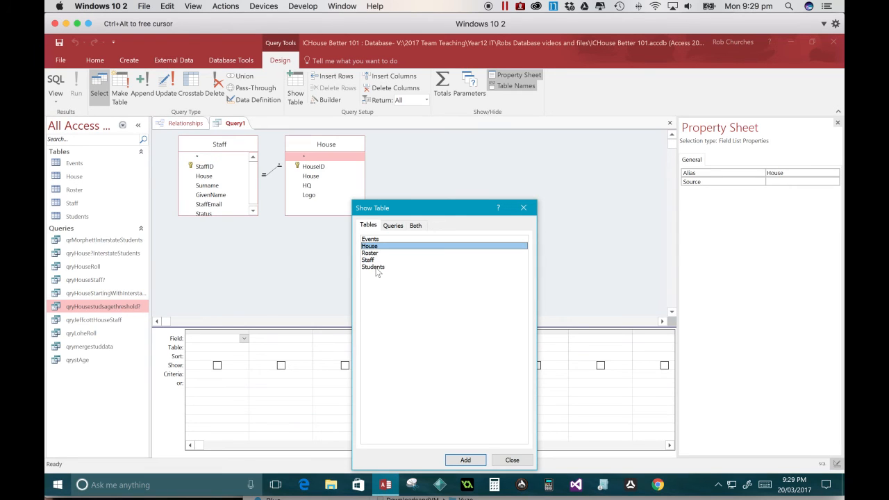
double_click(373, 267)
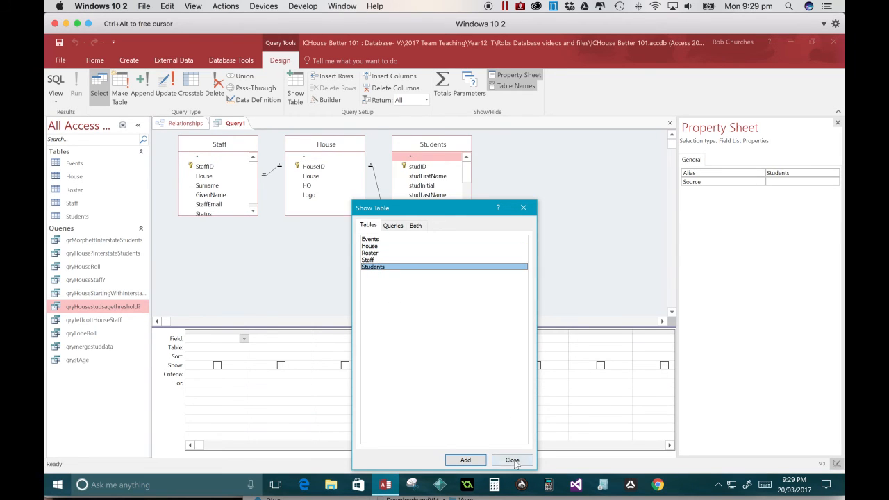
click(512, 460)
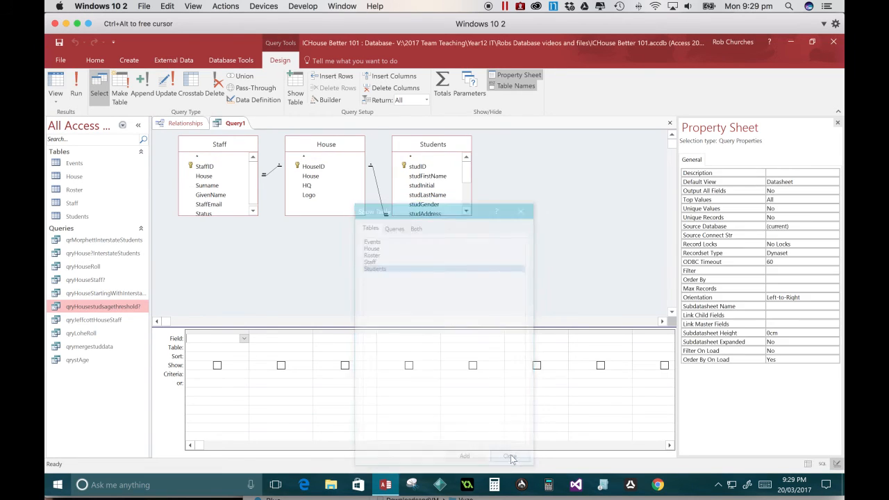
Add House from the House table, StaffID from Staff and studID from Students to the query grid, and show the Total row
click(305, 177)
double_click(306, 177)
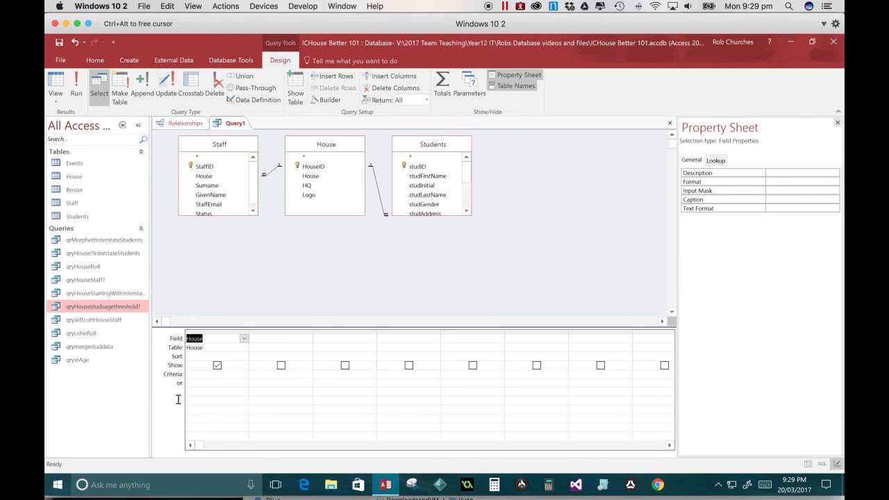
click(253, 210)
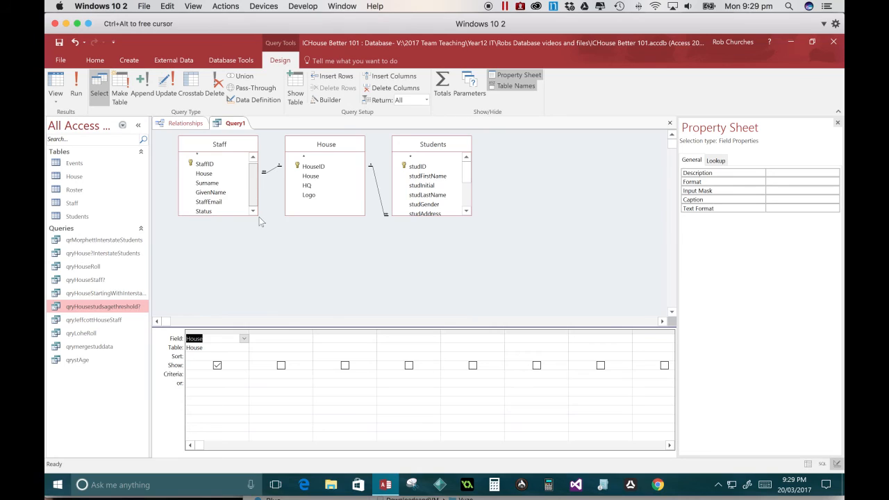
click(208, 165)
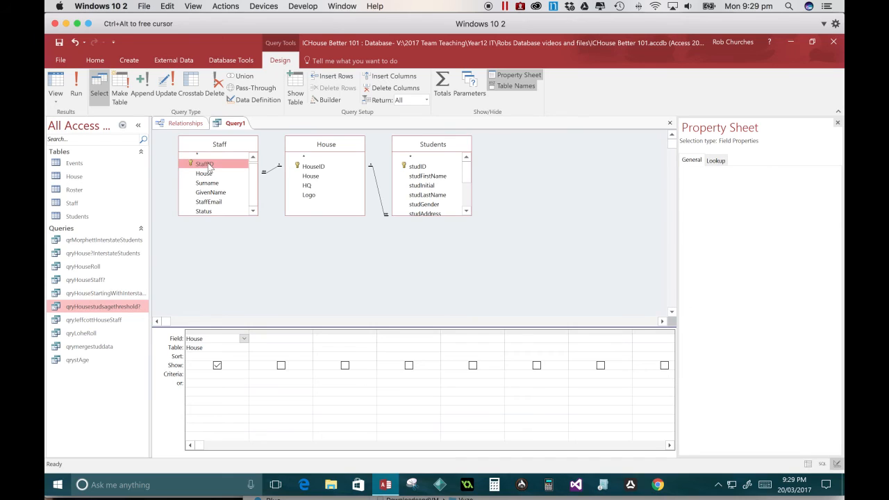
double_click(208, 165)
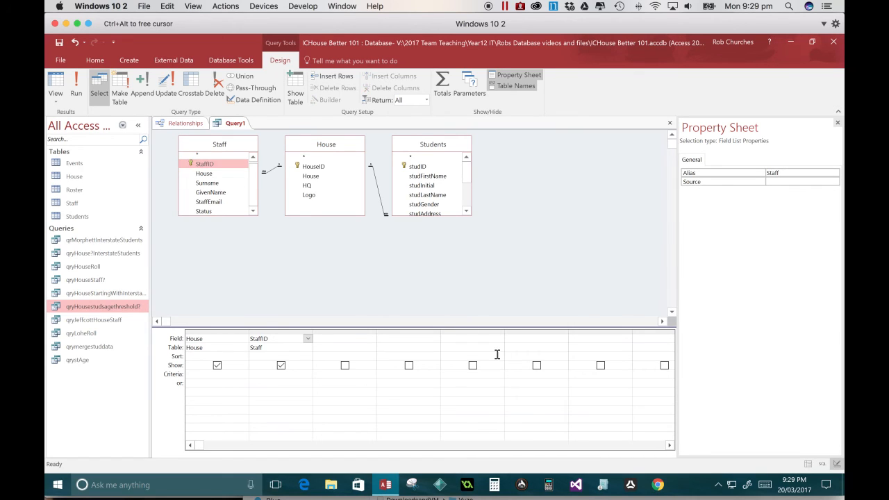
click(404, 268)
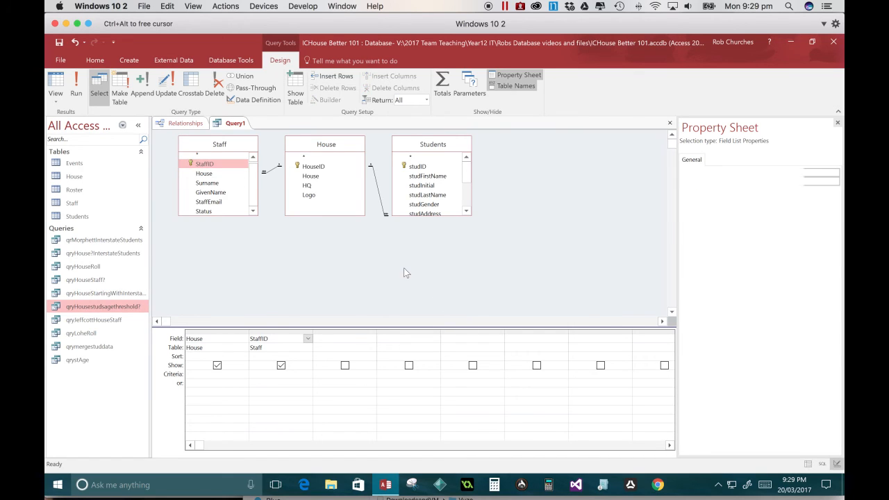
click(419, 168)
double_click(419, 167)
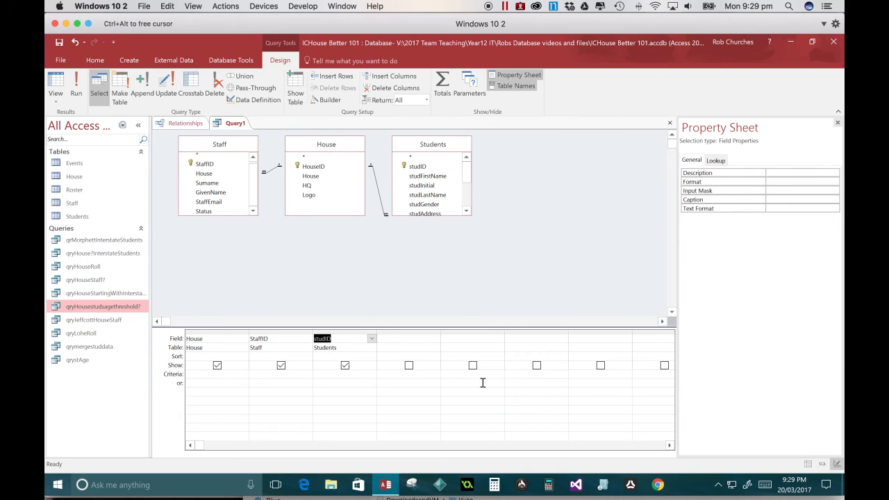
click(446, 85)
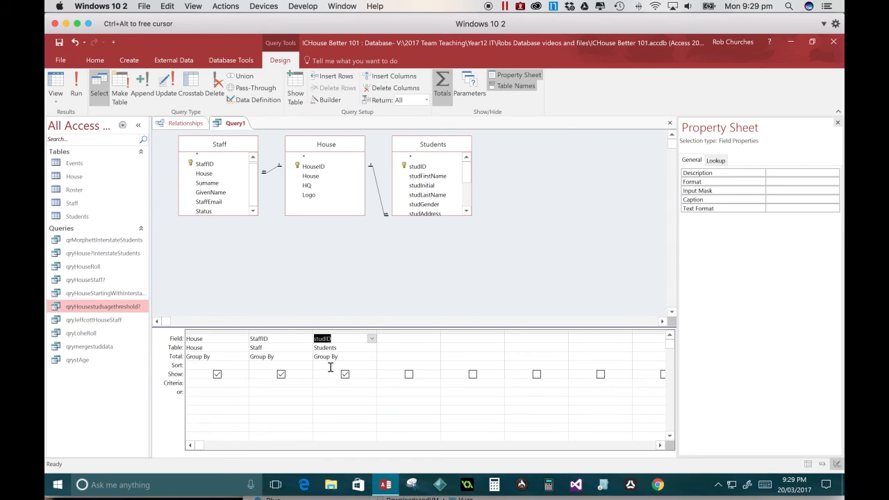
Set the Total row to Count for both the StaffID and studID columns
click(276, 357)
click(308, 357)
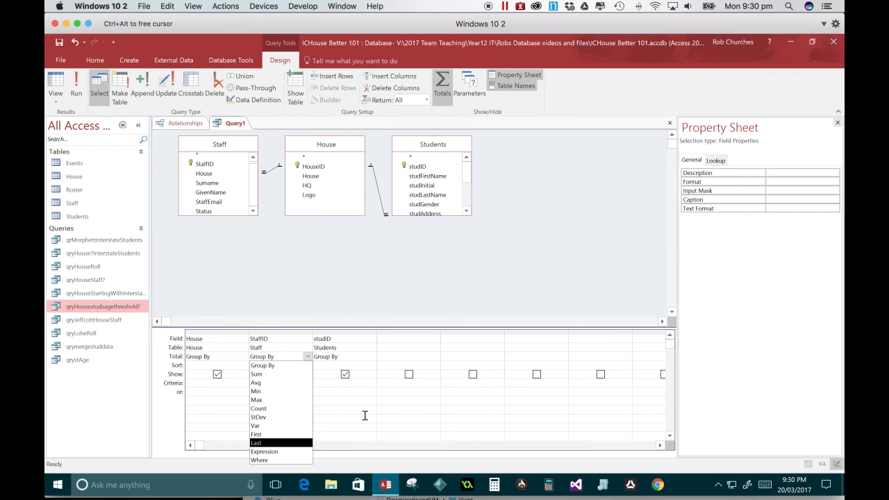
click(270, 411)
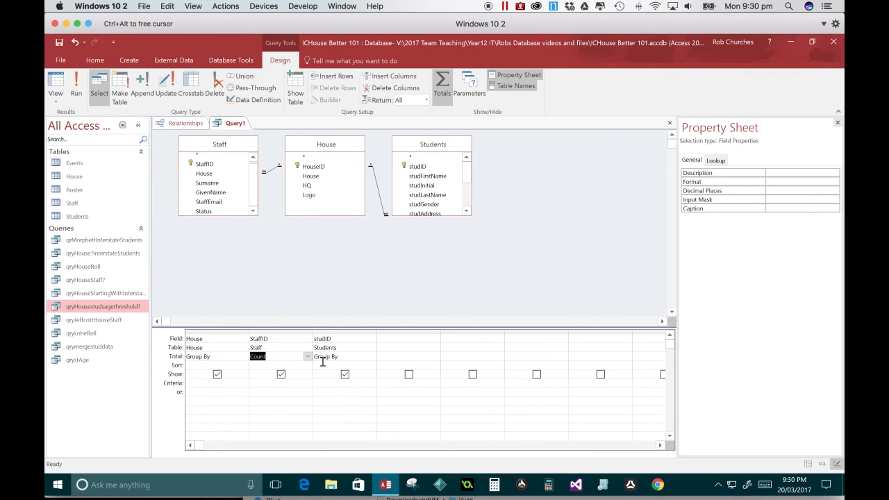
click(322, 358)
click(373, 356)
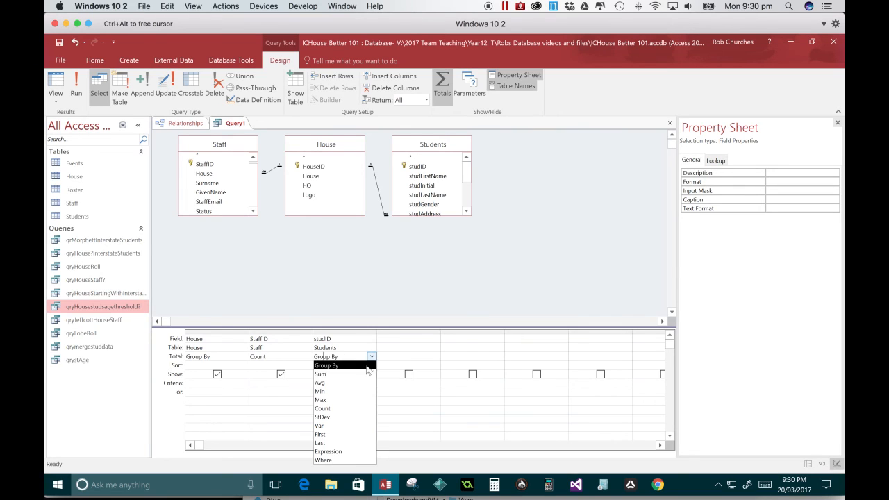
click(338, 409)
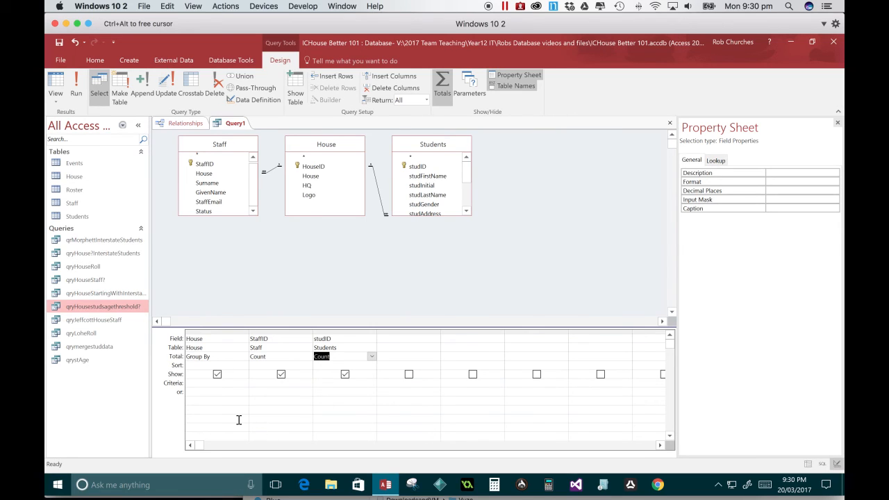
Sort the House column ascending, check the query results in Datasheet View and return to Design View
click(200, 364)
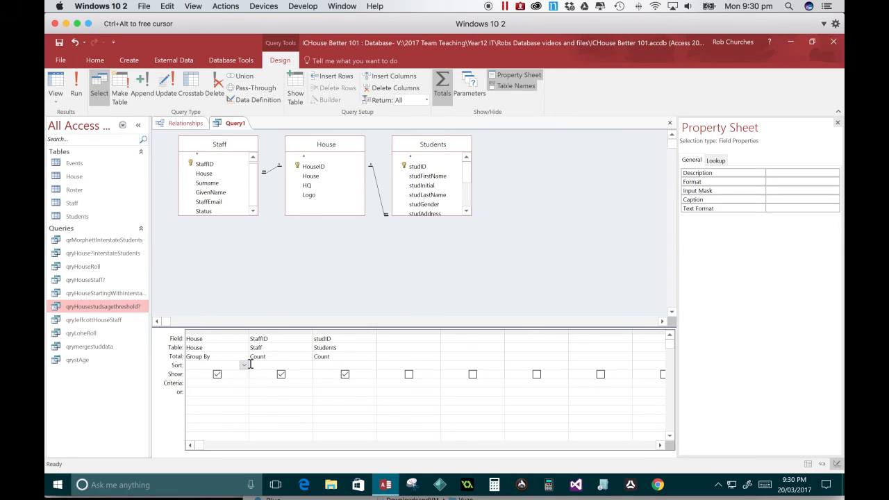
click(243, 365)
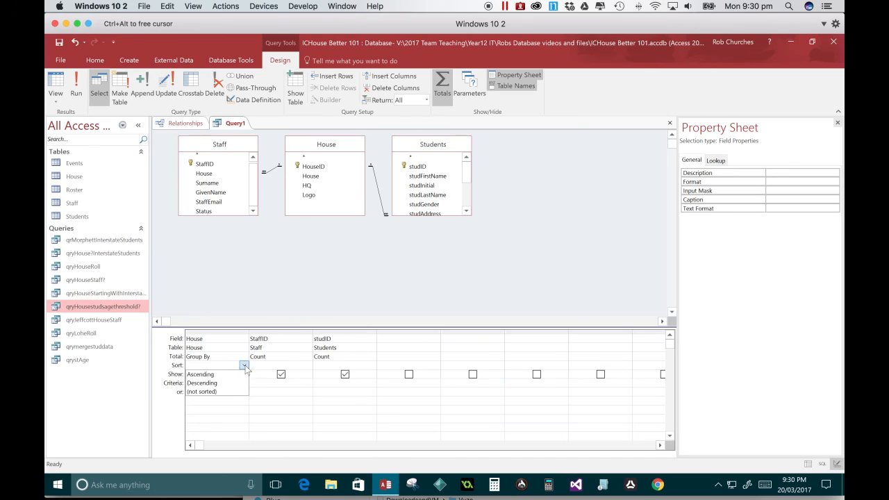
click(205, 374)
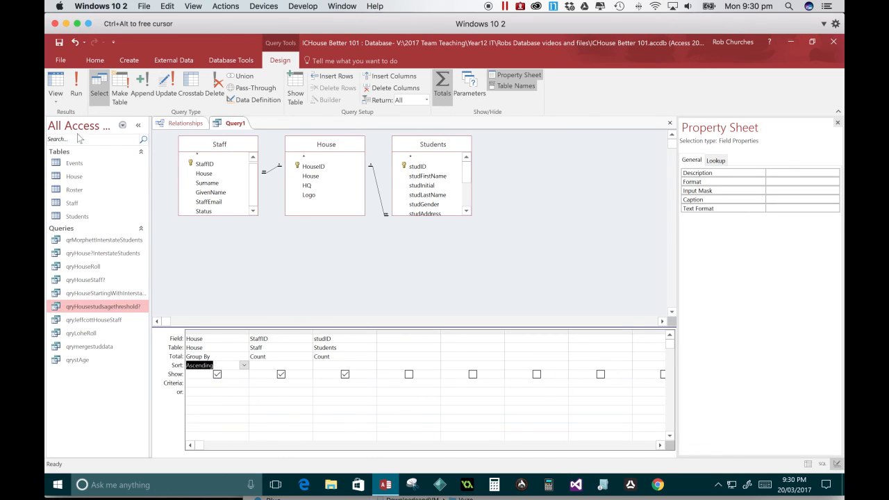
click(56, 82)
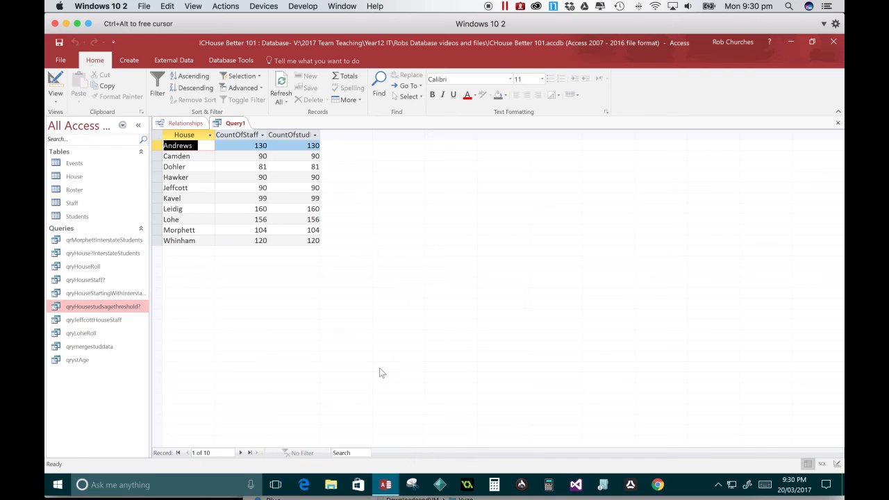
click(55, 97)
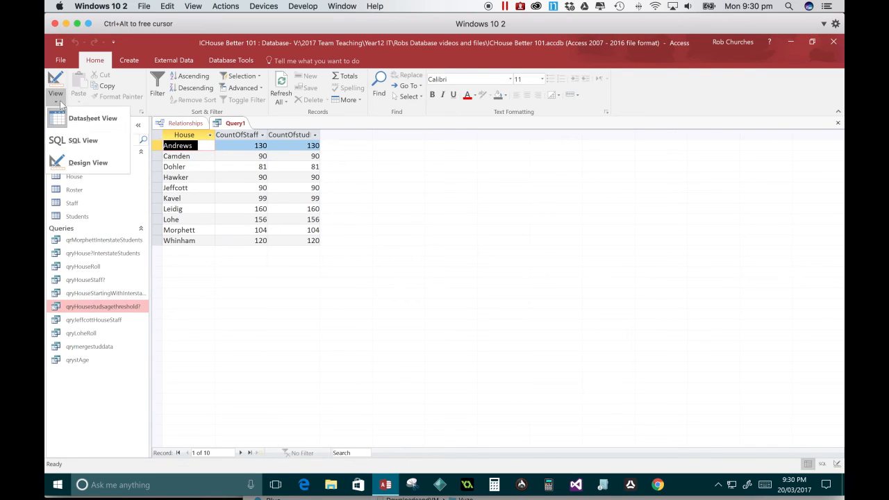
click(72, 159)
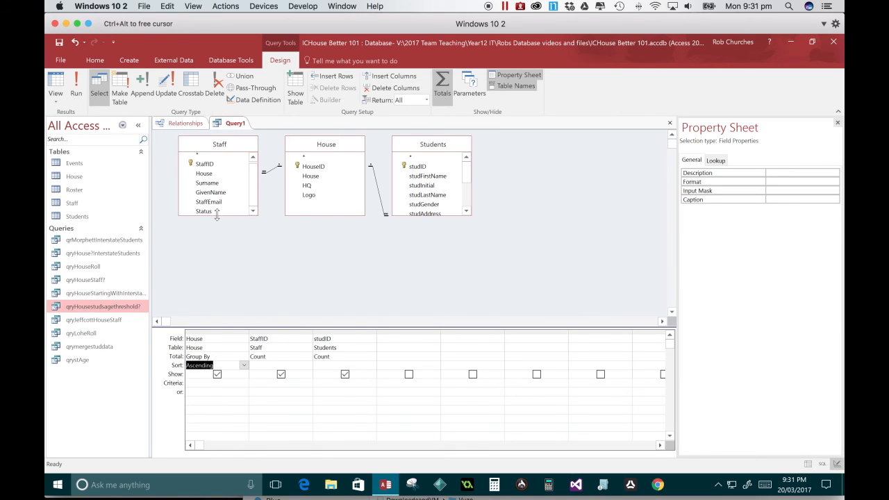
Lengthen the Staff field list to show all its fields and delete the studID column from the query grid
drag(217, 216, 225, 259)
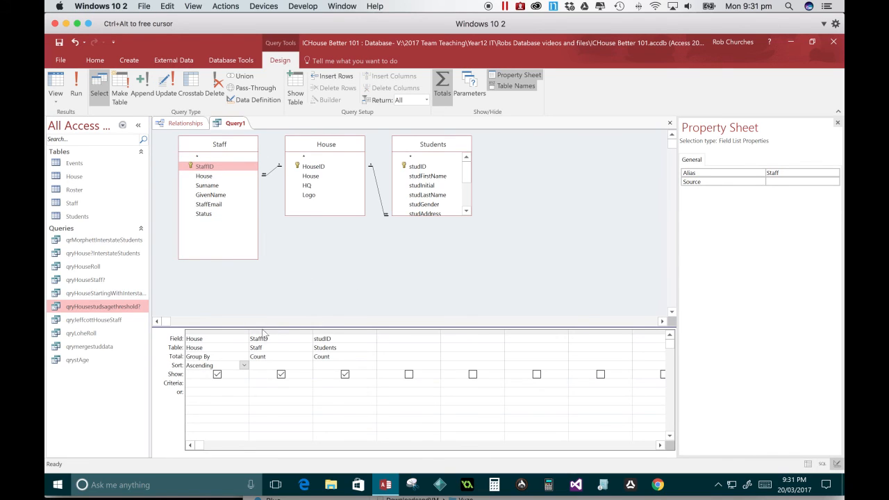
click(333, 330)
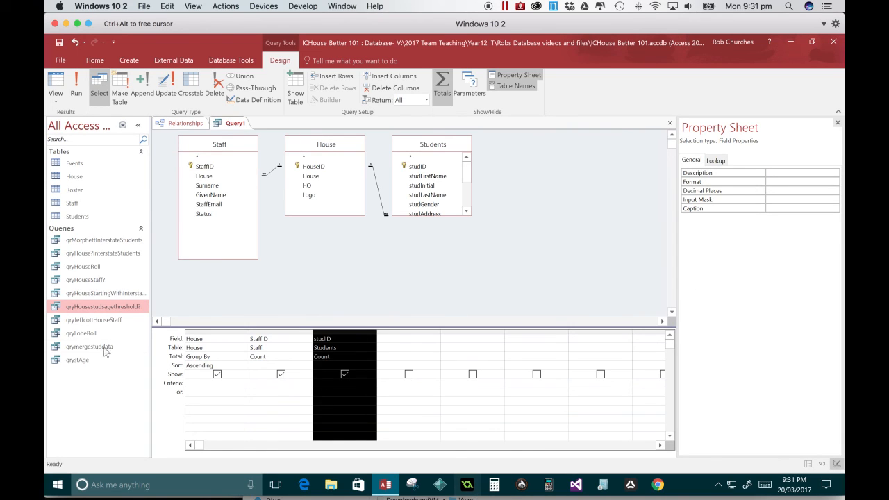
click(325, 336)
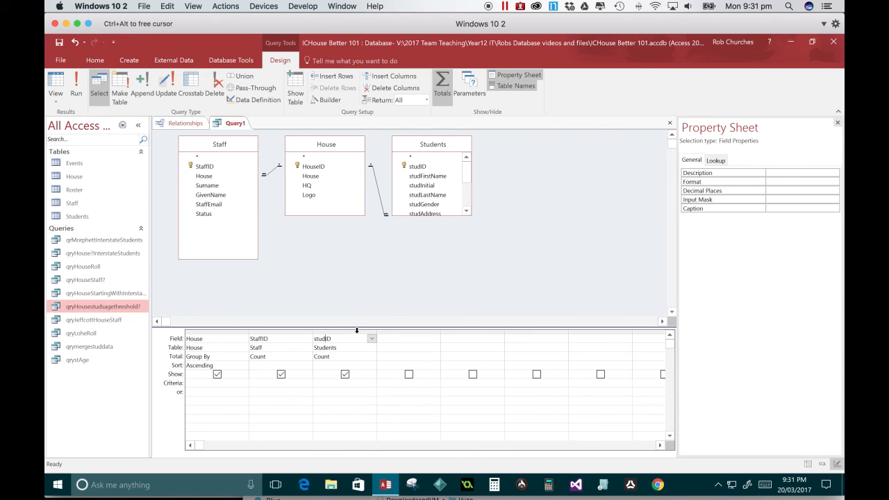
click(357, 331)
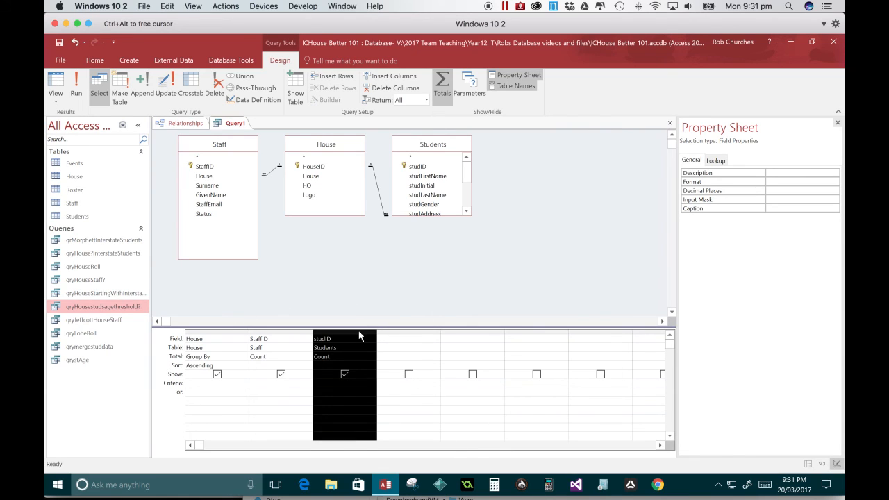
key(Delete)
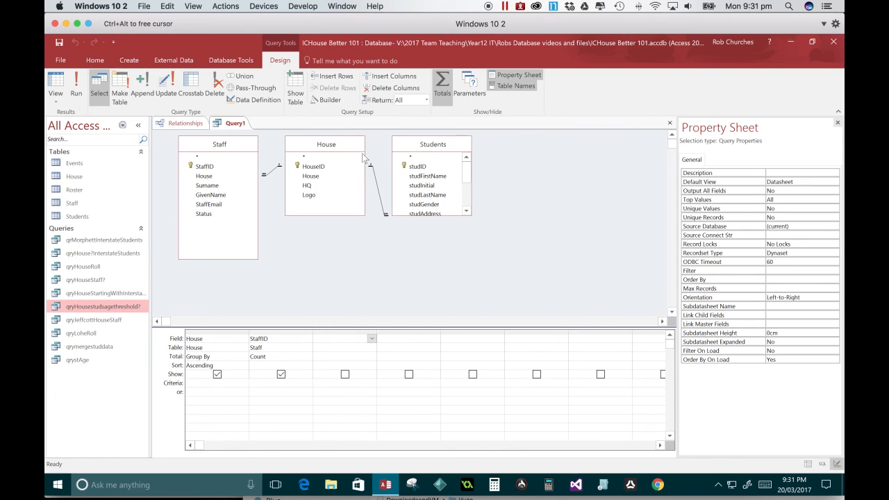
Remove the House and Students tables from the query, keeping only the Staff table
click(344, 144)
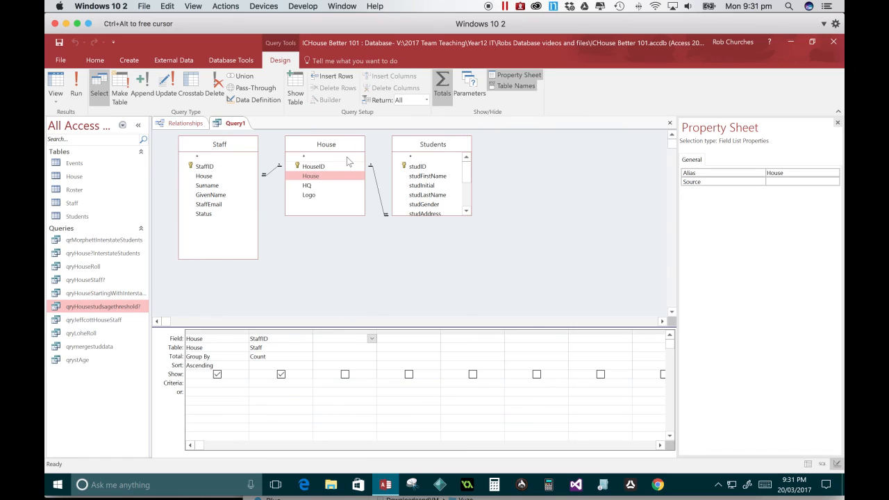
key(Delete)
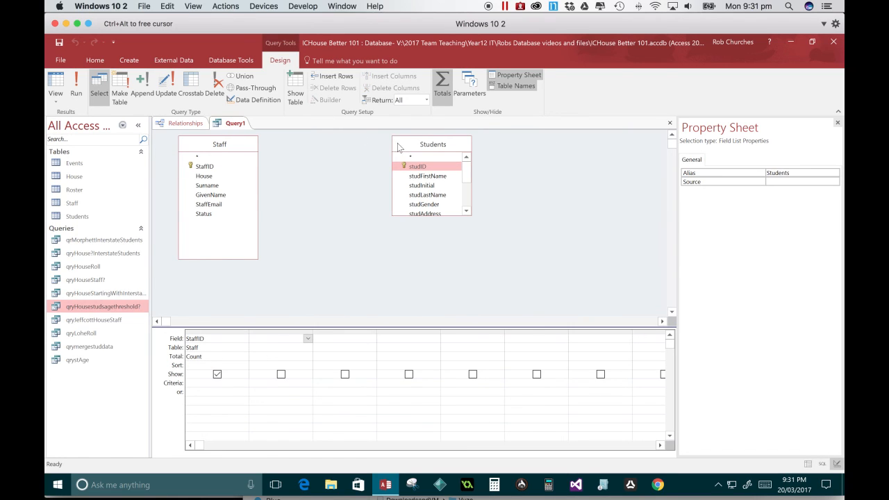
key(Delete)
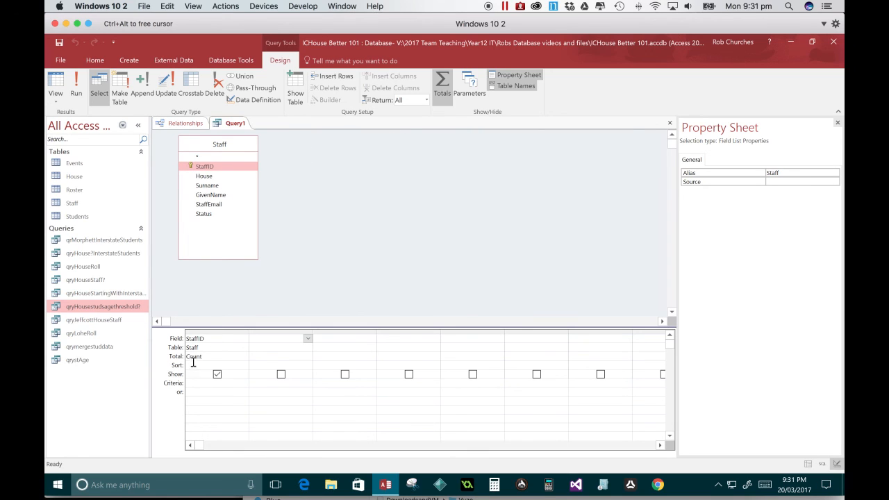
Add the Staff table's House field as the first column, ahead of StaffID, and sort it ascending
double_click(215, 176)
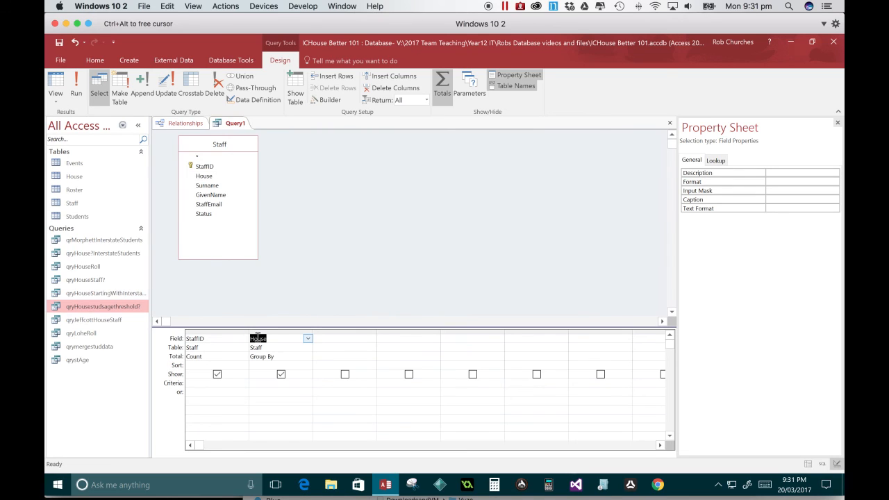
drag(257, 332, 219, 354)
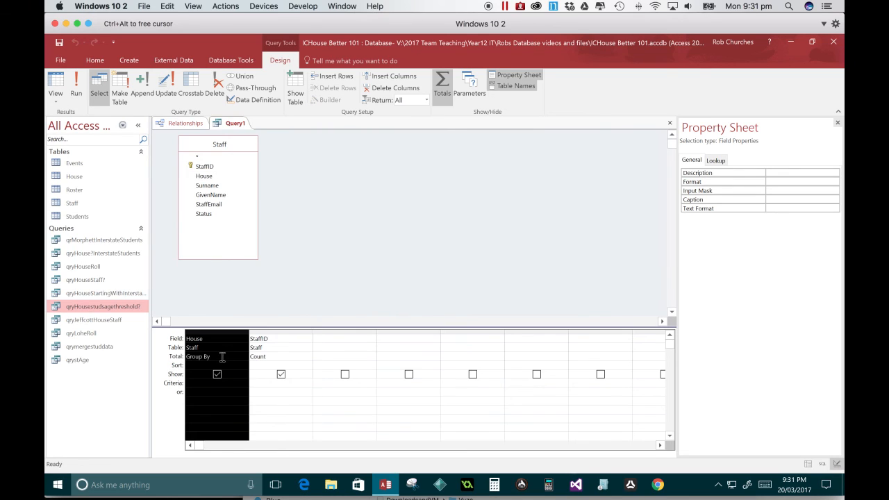
click(242, 366)
click(242, 366)
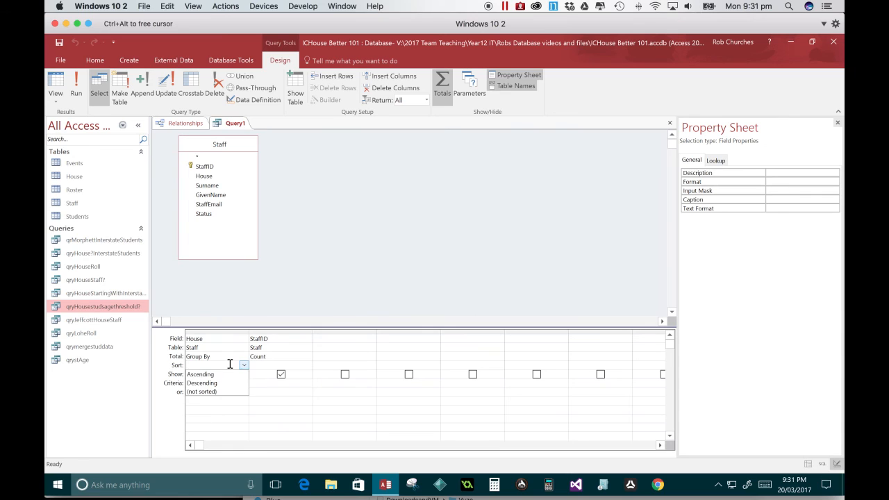
click(232, 376)
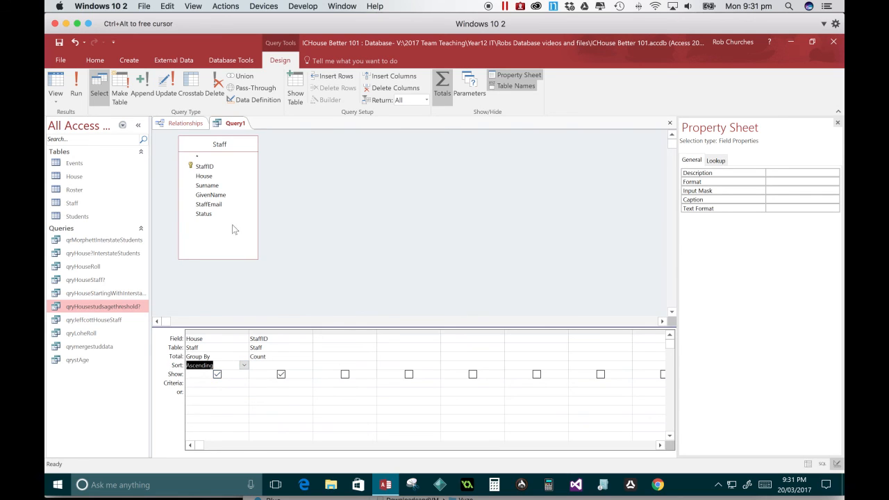
Show the staff count per house in Datasheet View, save the query as qryStaffnumbers and close it
click(55, 82)
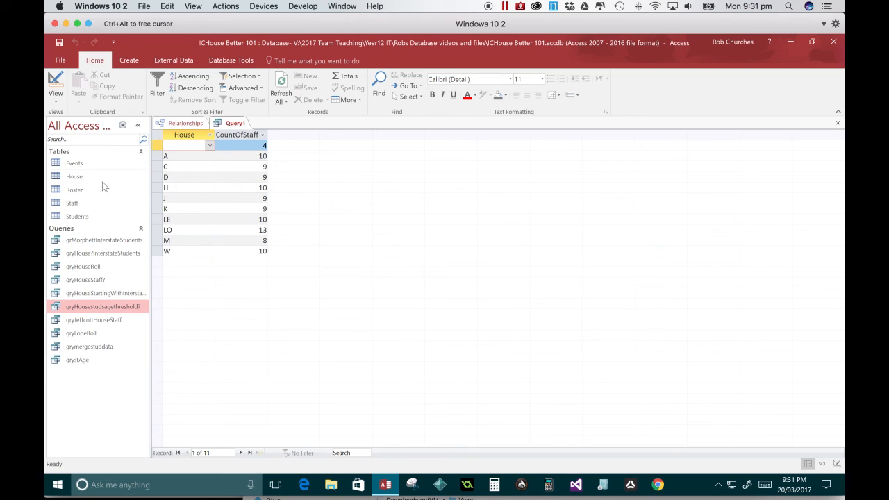
click(60, 43)
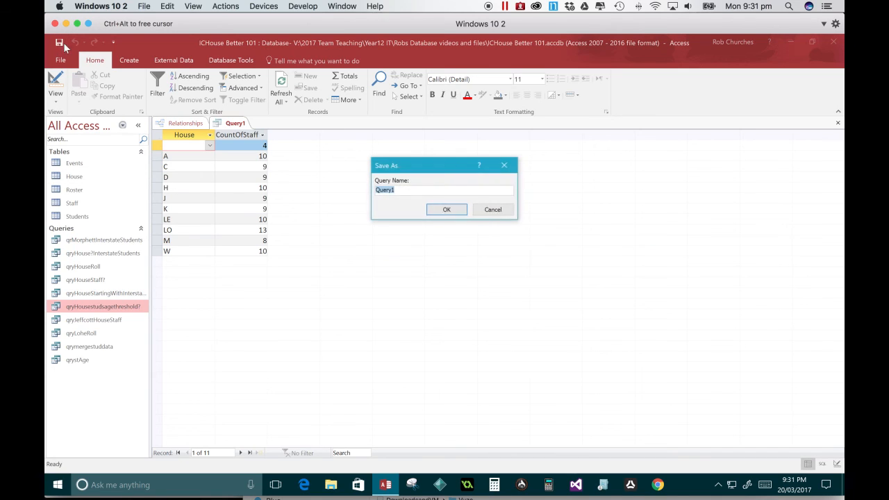
text(qryStaffnumbe)
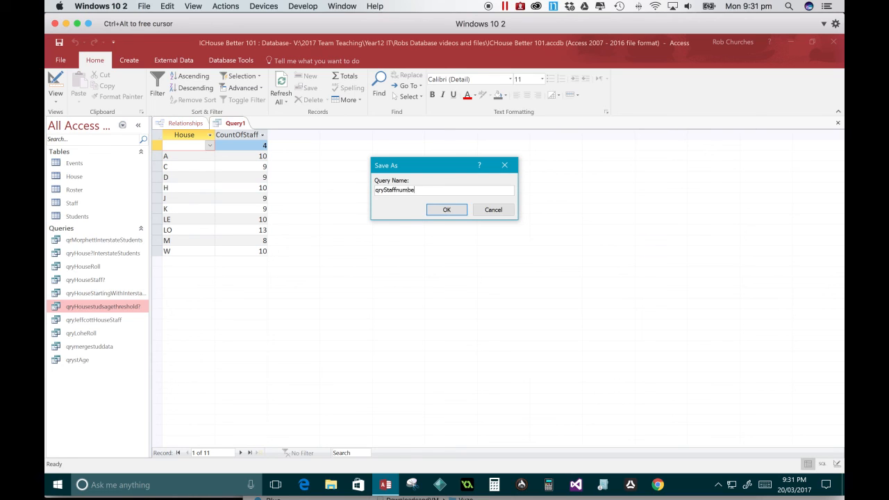
text(s)
key(Return)
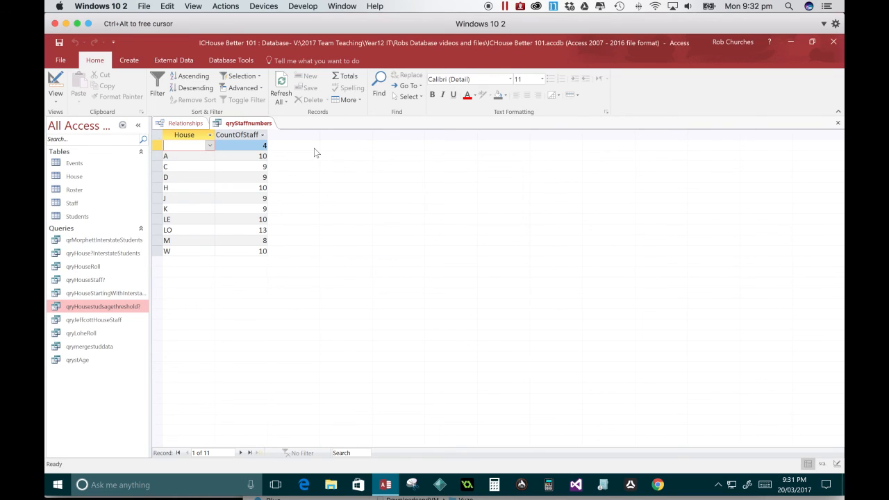
click(837, 122)
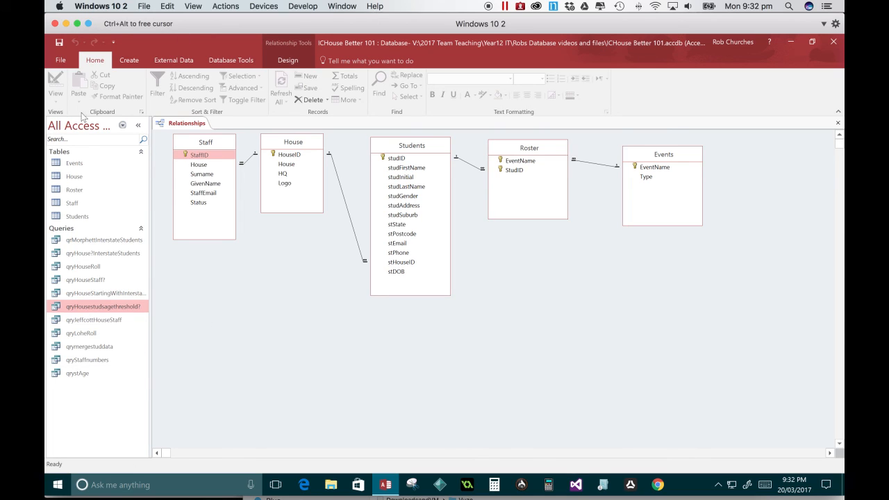
Create a new query in Design View containing only the Students table
click(133, 65)
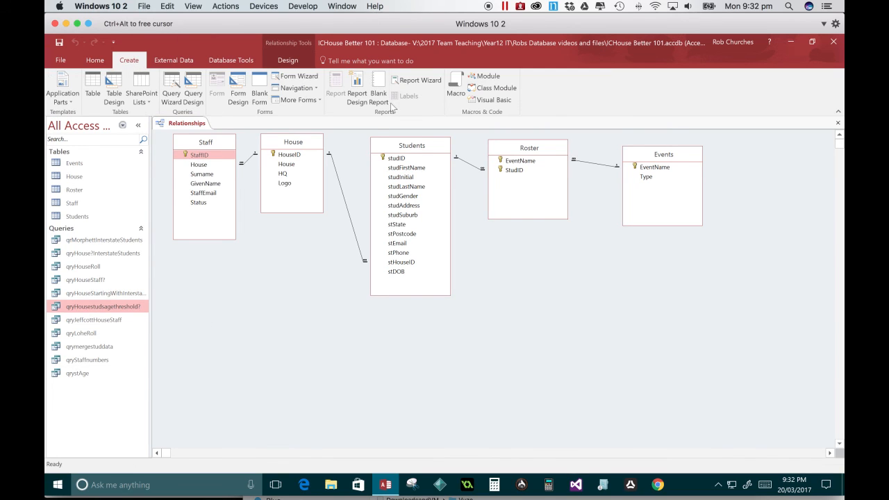
click(196, 78)
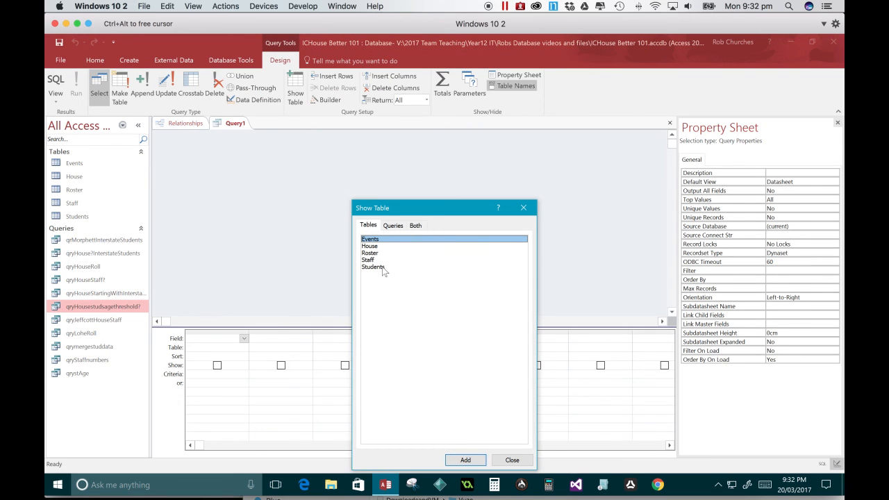
double_click(383, 267)
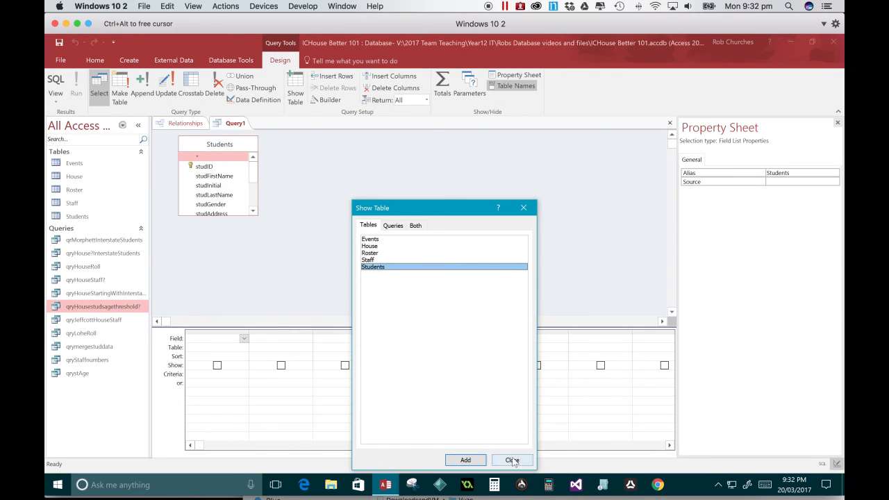
click(512, 459)
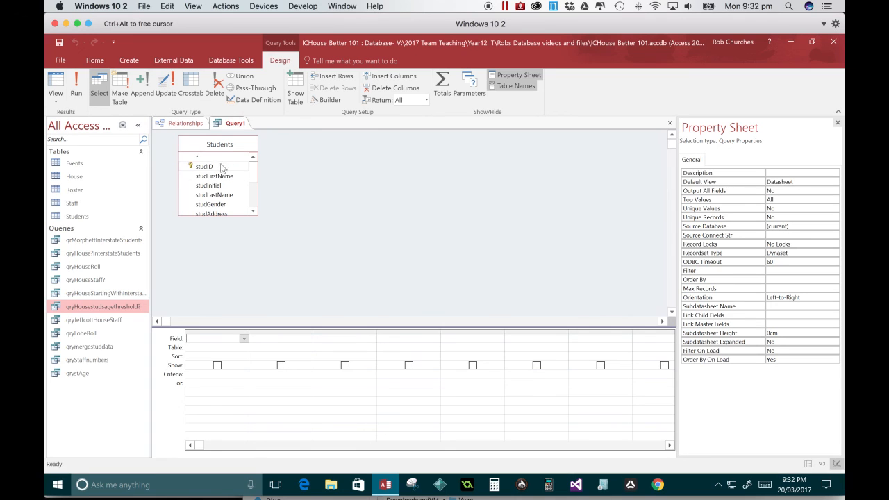
Add the Students fields studID and stHouseID to the query grid and turn on the Totals row
double_click(198, 167)
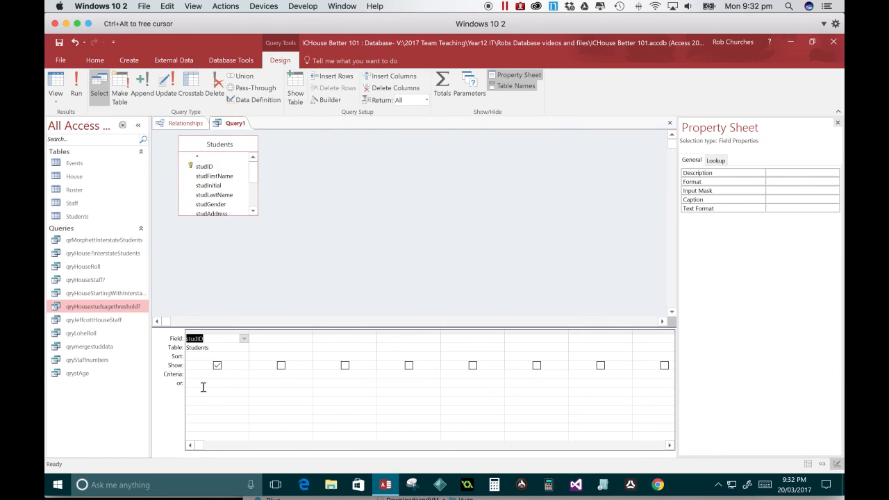
click(443, 83)
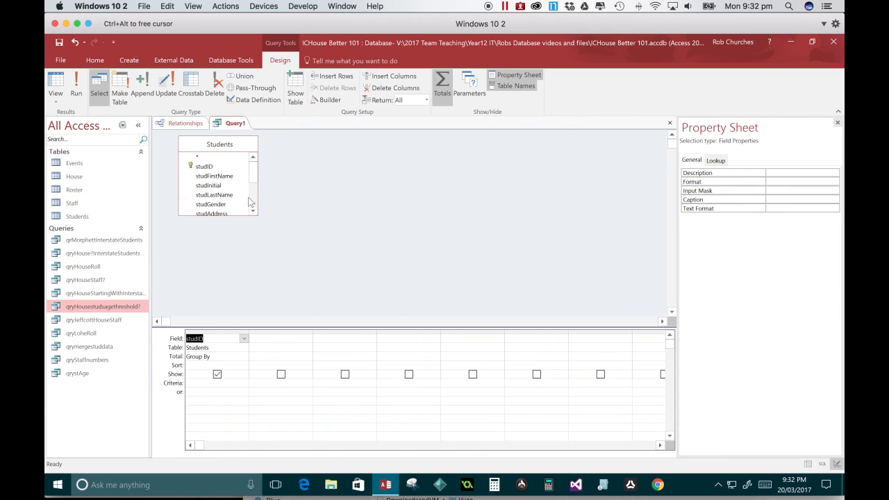
scroll(223, 207, down, 2)
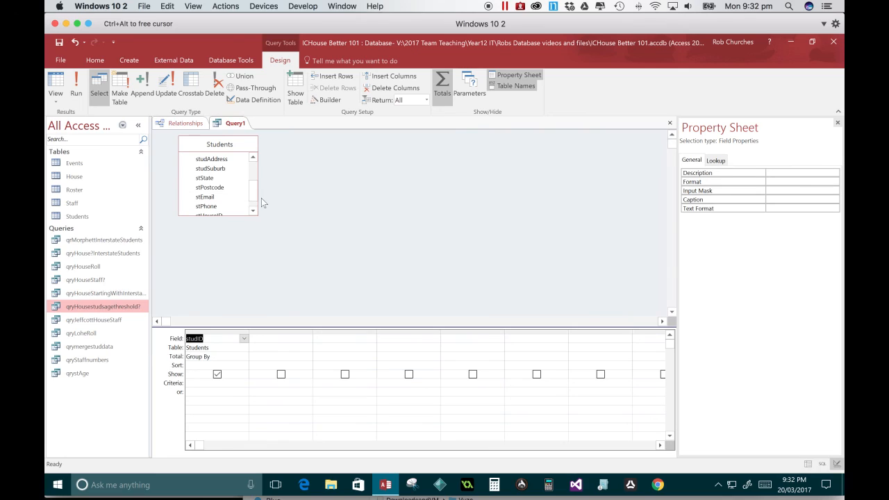
scroll(259, 200, down, 1)
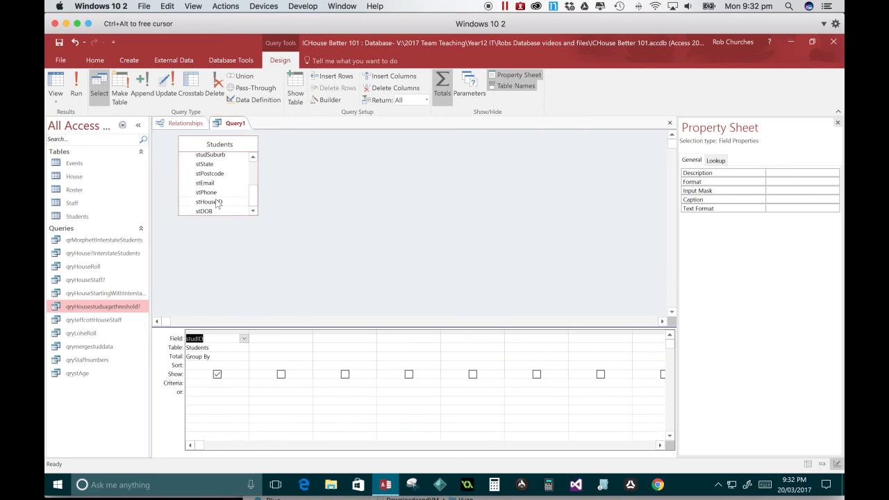
double_click(222, 201)
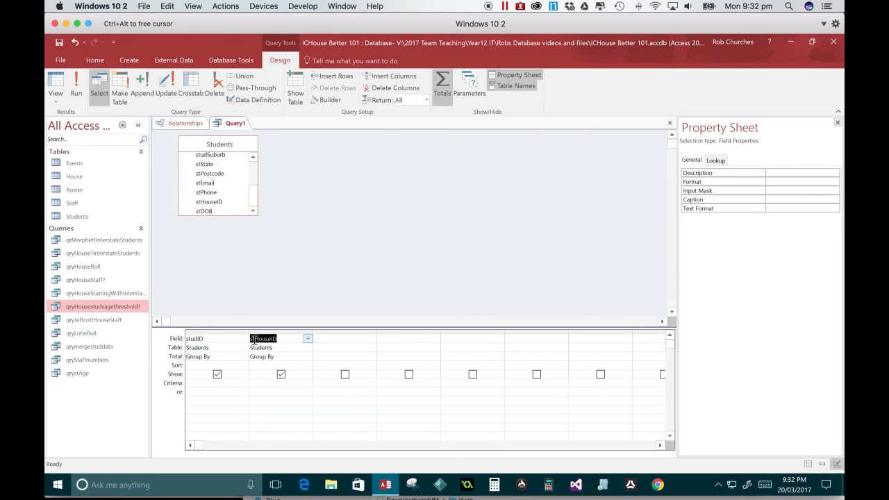
Keep stHouseID as Group By and sort it ascending
click(270, 358)
click(308, 357)
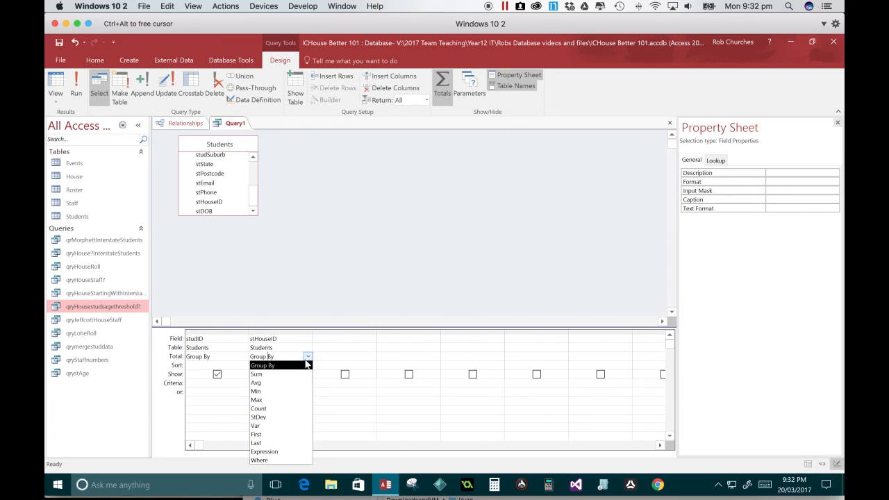
click(334, 310)
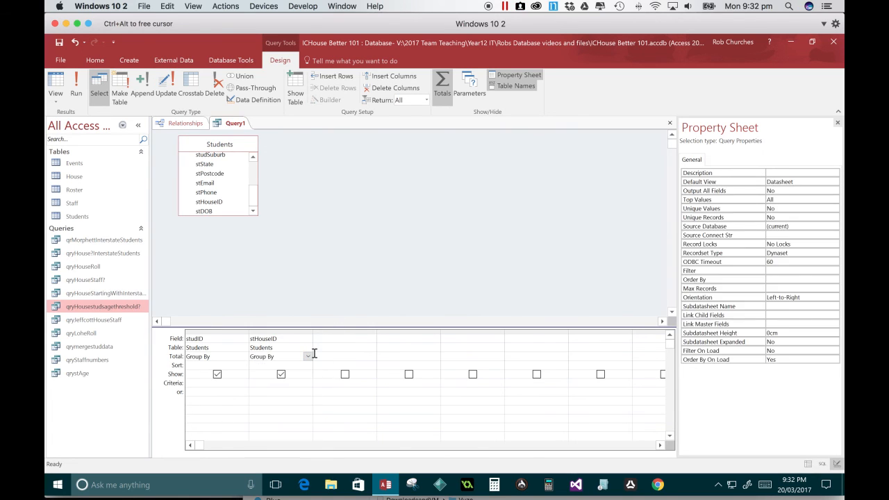
click(307, 365)
click(308, 364)
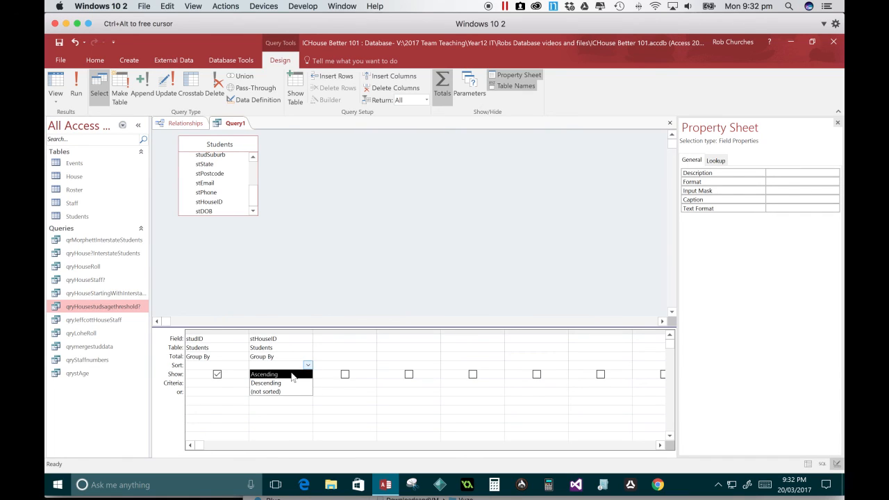
click(294, 374)
Set the studID column's total to Count and show the student count per house in Datasheet View
click(229, 356)
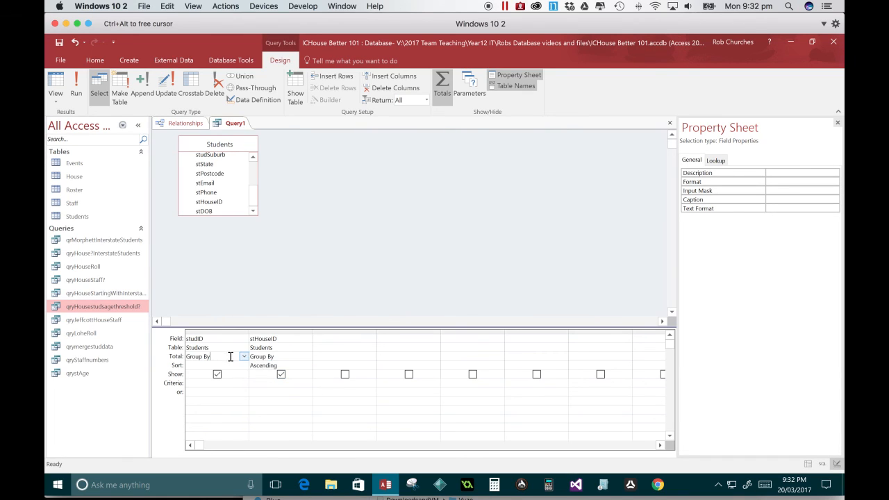
click(244, 356)
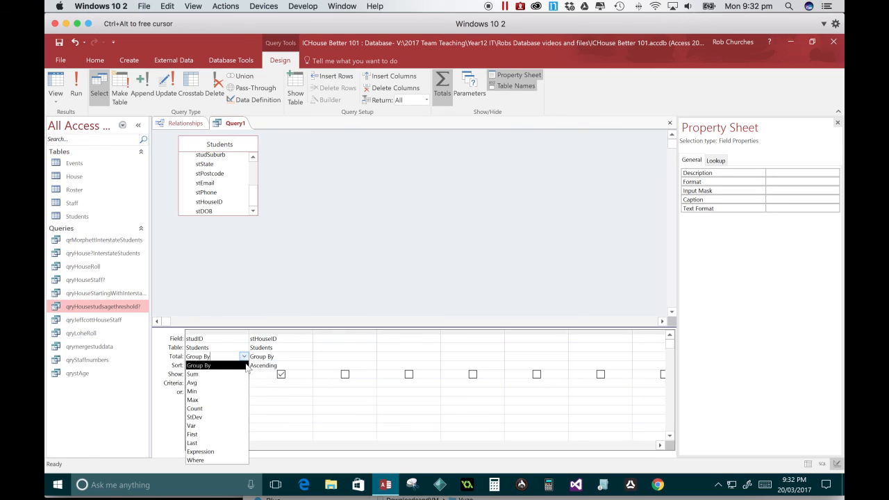
click(232, 409)
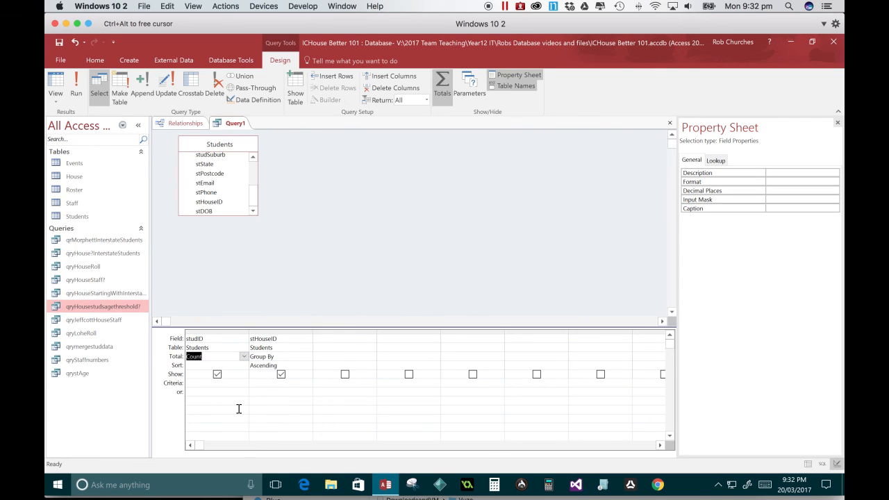
click(186, 409)
click(56, 80)
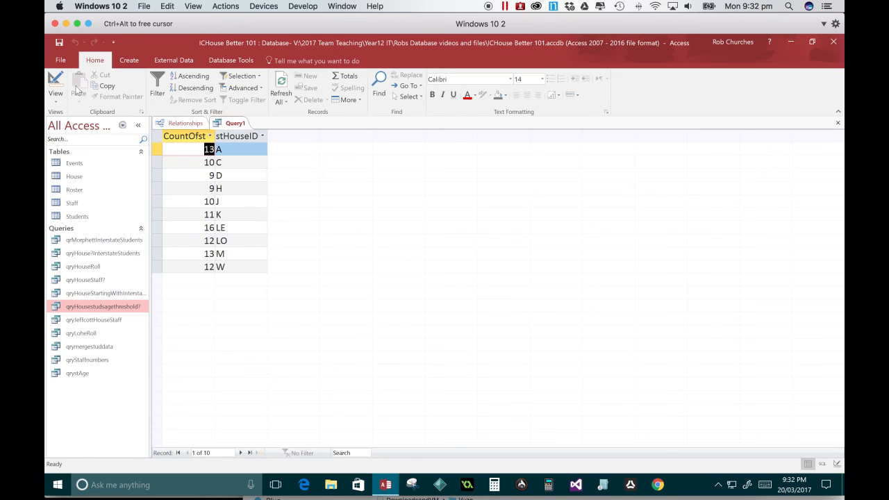
Return to Design View and sort the studID count in descending order
click(55, 101)
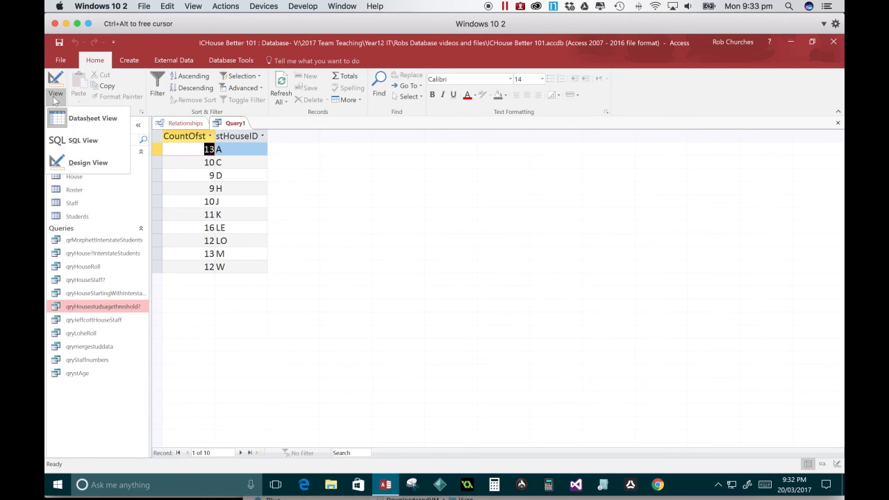
click(82, 164)
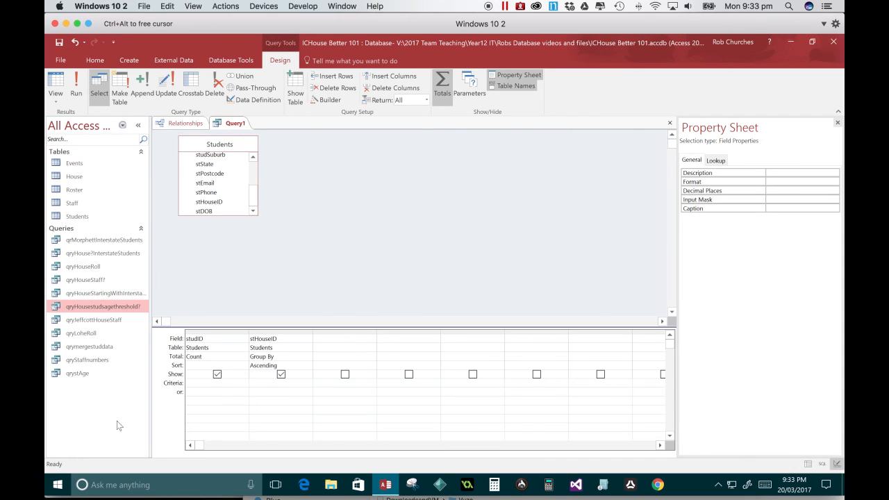
click(215, 361)
click(243, 364)
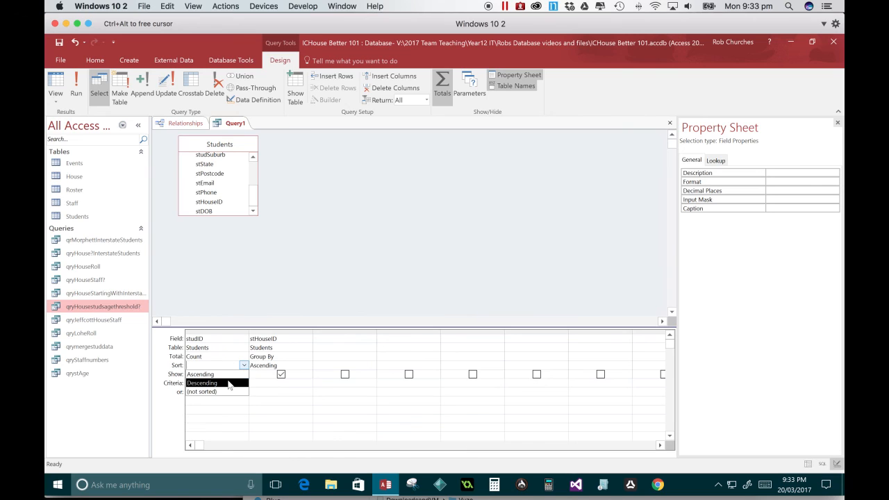
click(230, 382)
Set the stHouseID column to not sorted and show the reordered student counts in Datasheet View
click(266, 366)
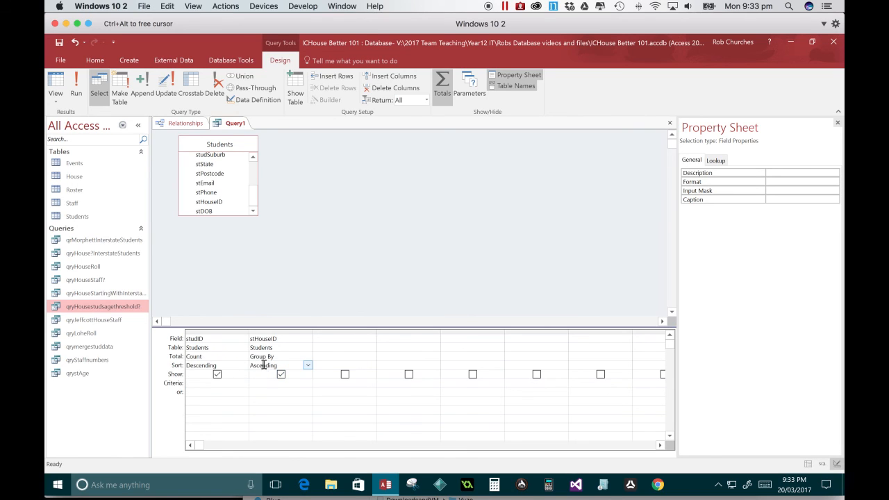
click(308, 365)
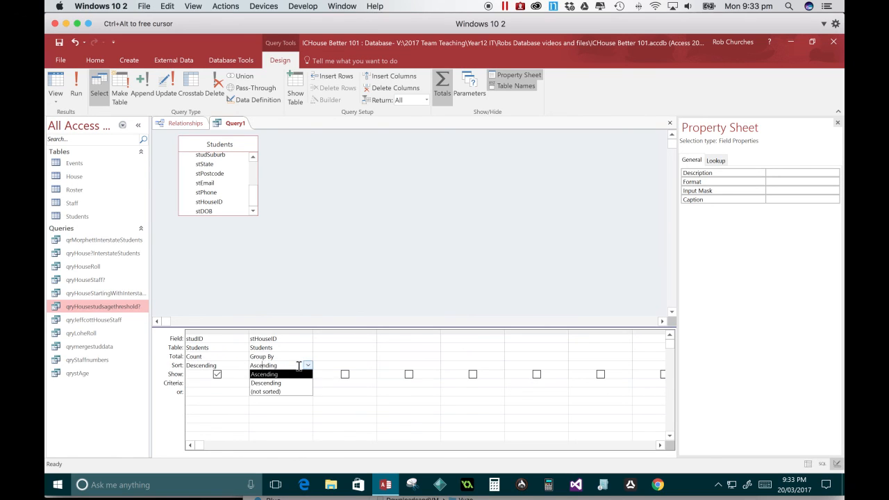
click(304, 393)
click(272, 425)
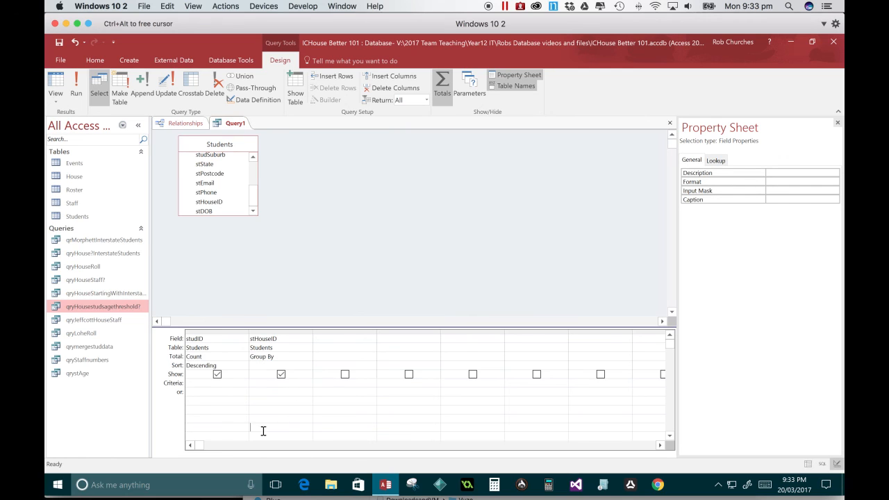
click(57, 90)
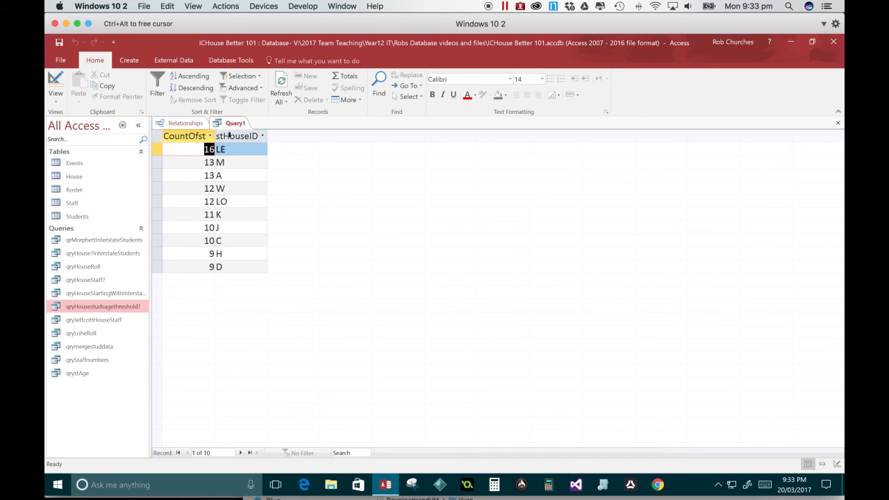
drag(243, 148, 202, 150)
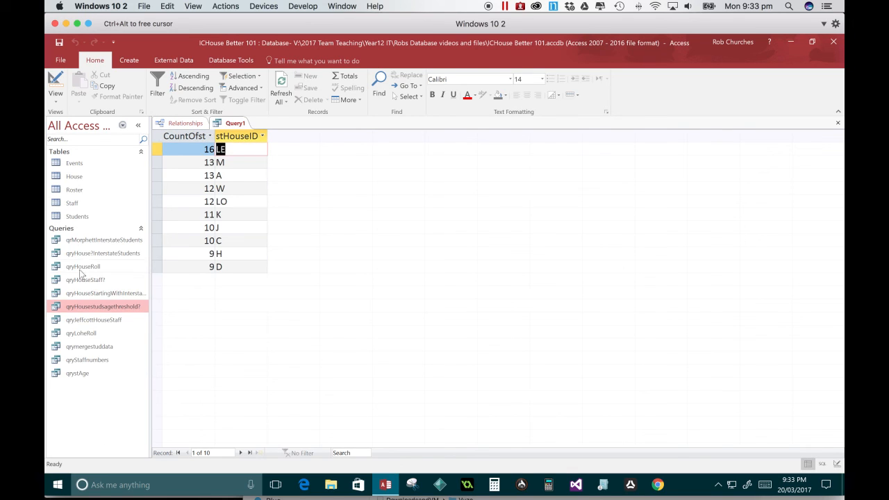
Return the query to Design View and add the House table beside Students
click(56, 101)
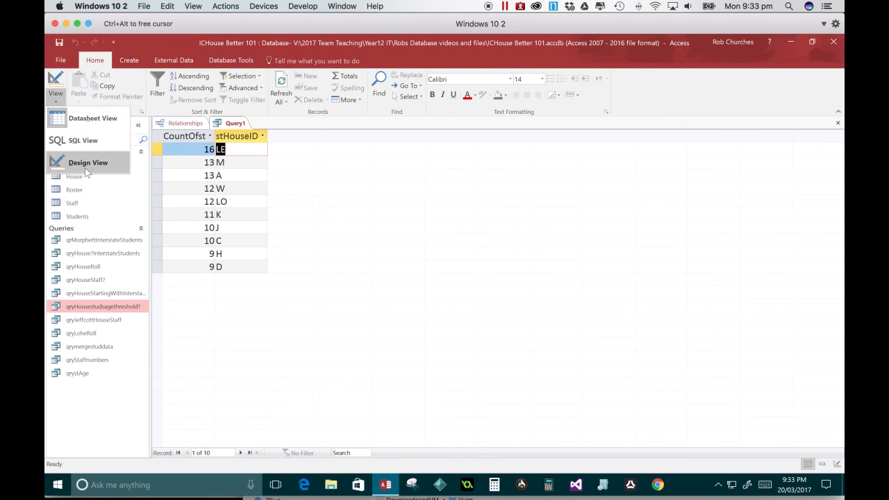
click(87, 166)
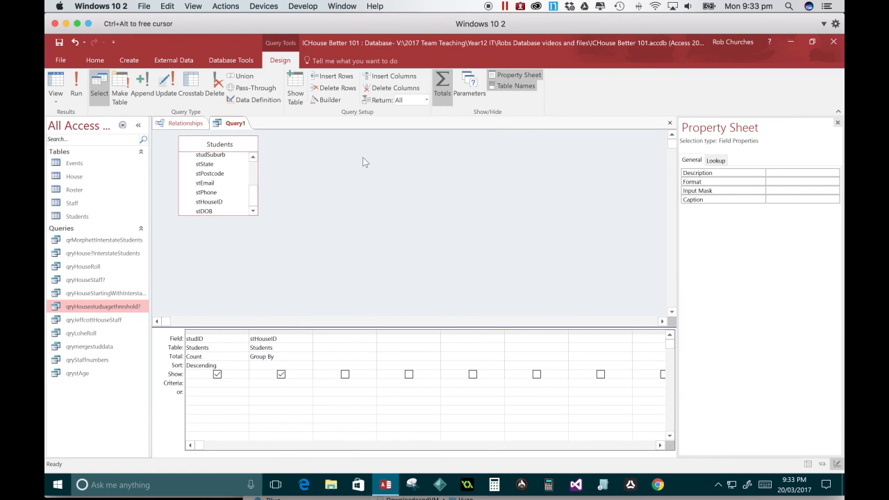
right_click(371, 192)
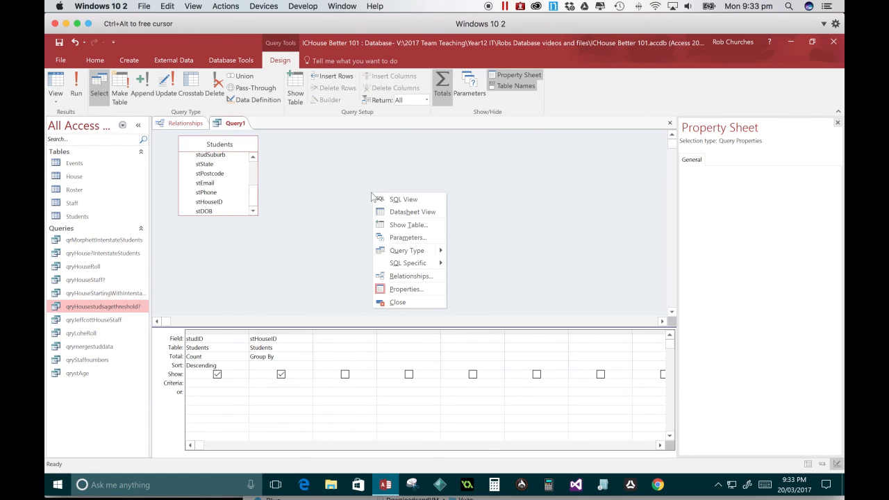
click(389, 225)
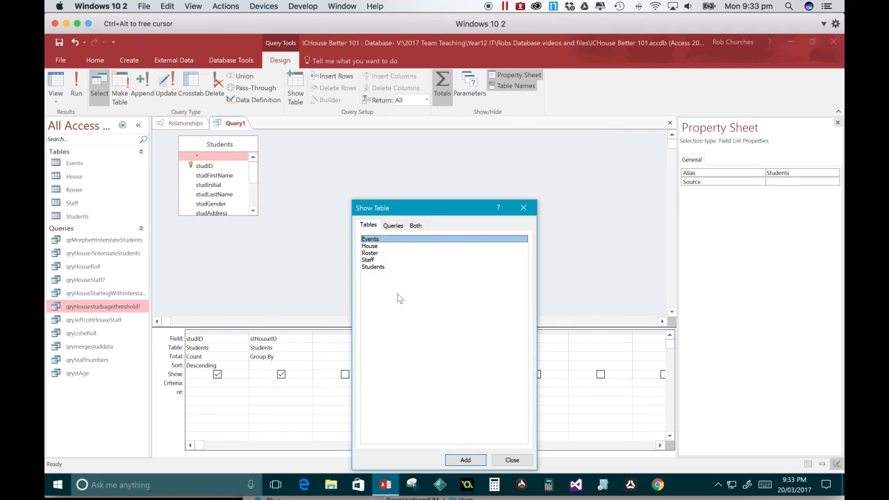
double_click(370, 245)
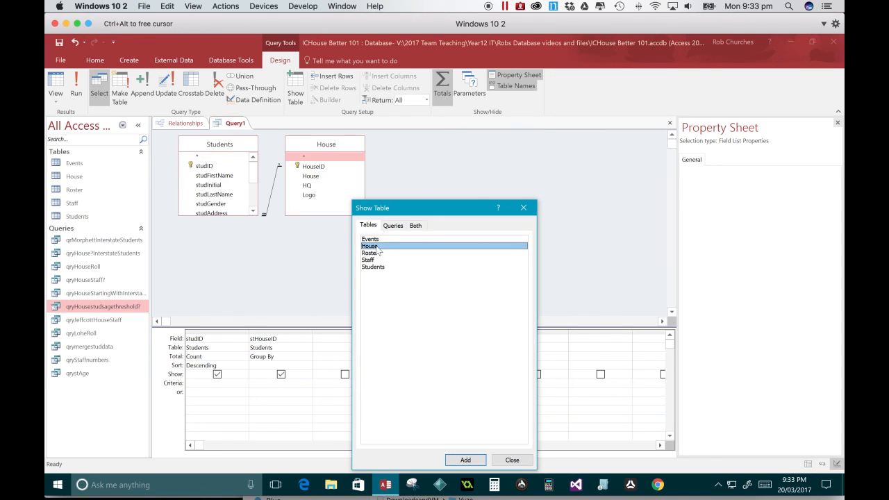
click(514, 461)
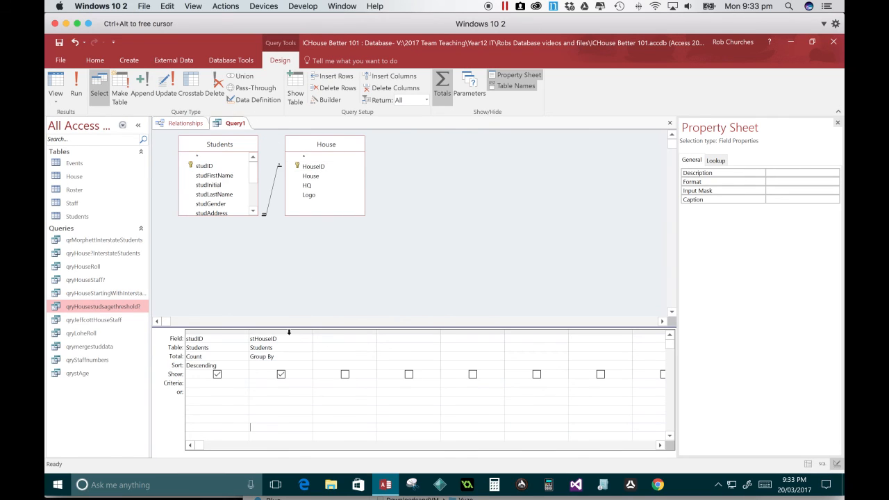
Replace the stHouseID column with the House field from the House table
click(289, 334)
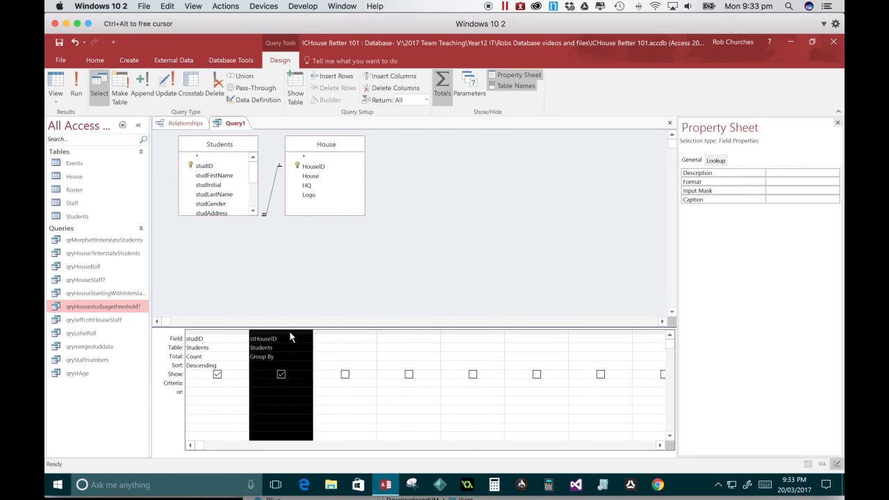
key(Delete)
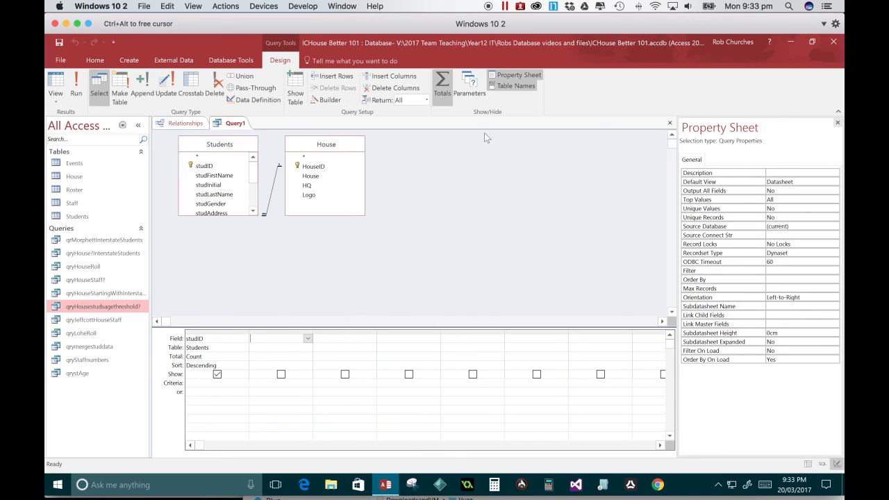
click(311, 177)
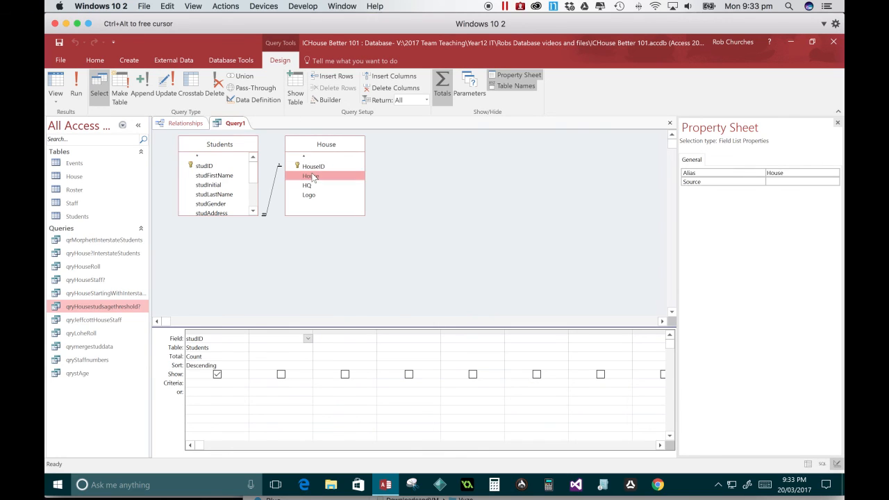
double_click(312, 176)
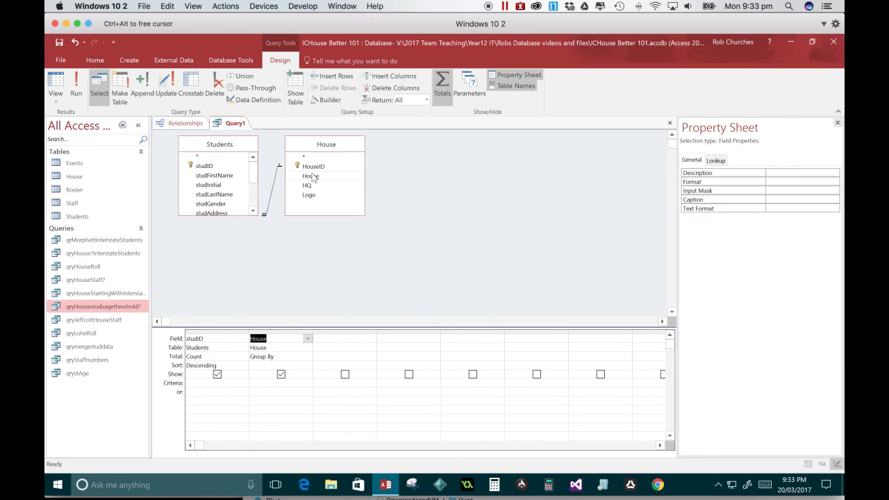
Show the student counts by house name in Datasheet View, then close the query, saving it as qryStudentnumbers
click(56, 81)
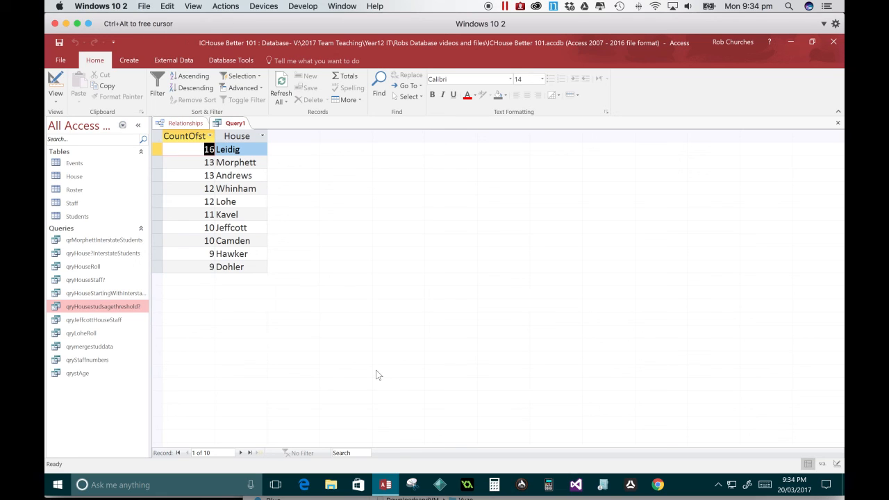
click(838, 125)
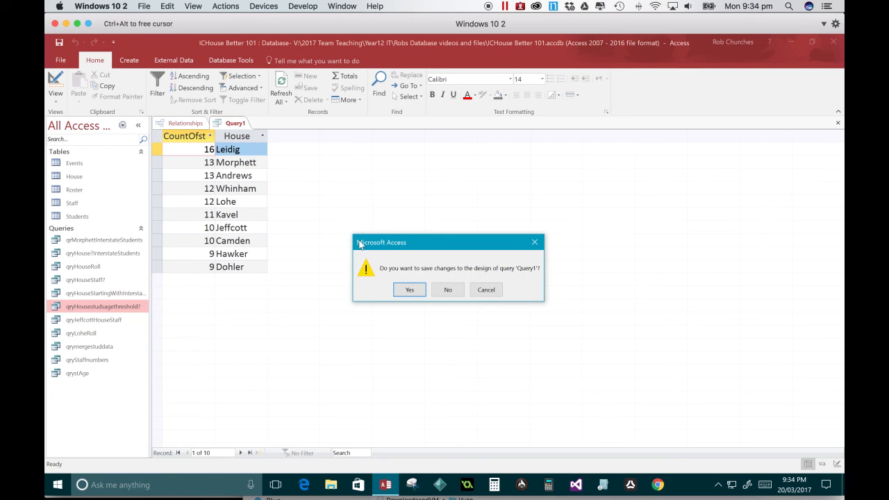
click(407, 291)
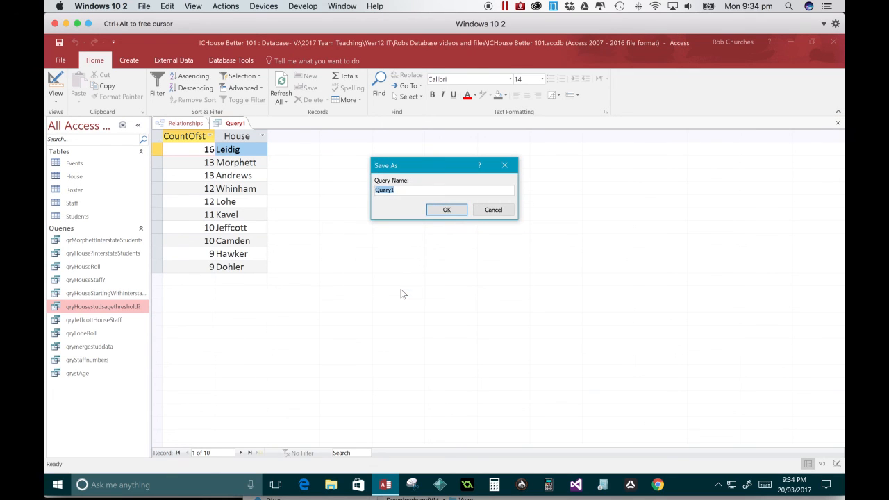
text(qryStudentnumbers)
click(443, 210)
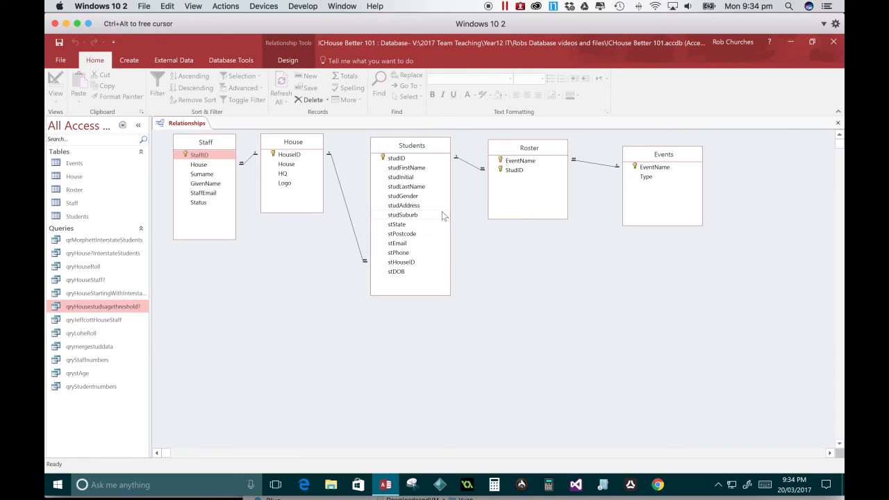